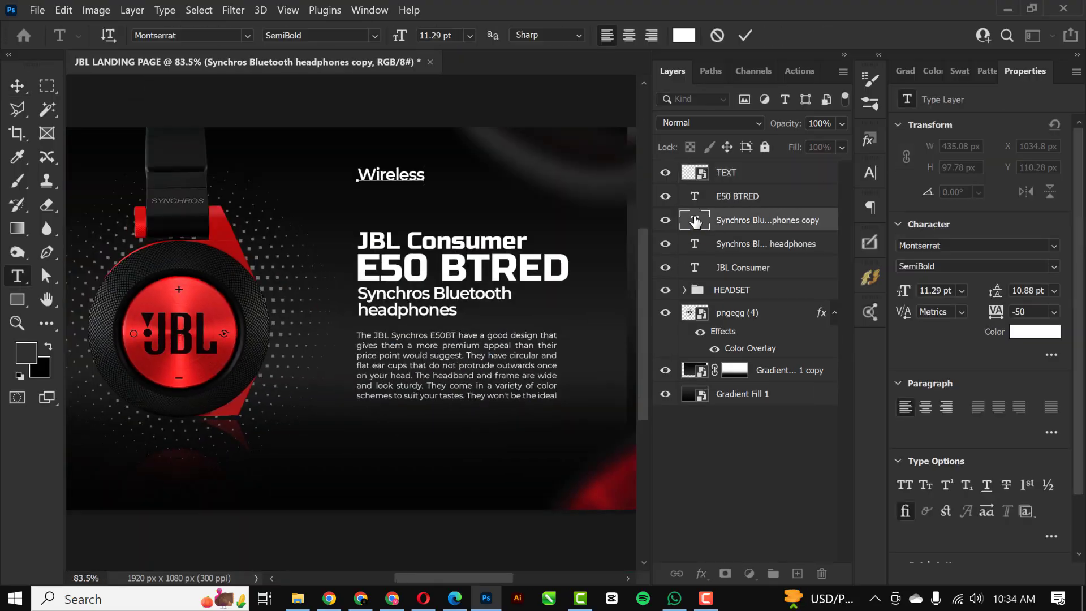
drag(355, 358, 473, 393)
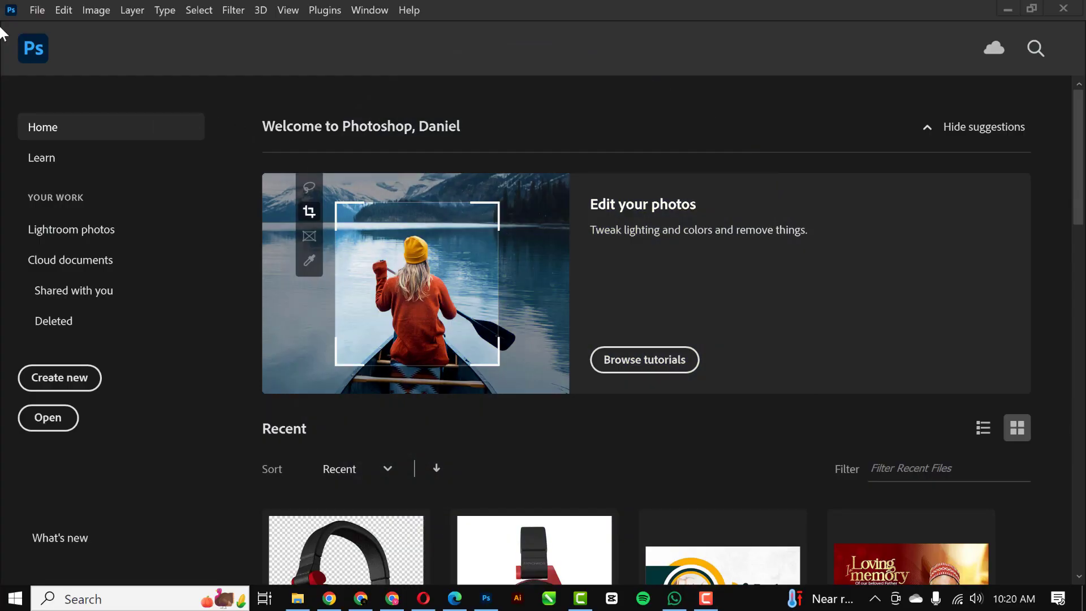
Step: Create a new document named JBL LANDING PAGE, 1920 x 1080 pixels at 300 pixels/inch, RGB Color, with transparent background
click(37, 11)
click(50, 30)
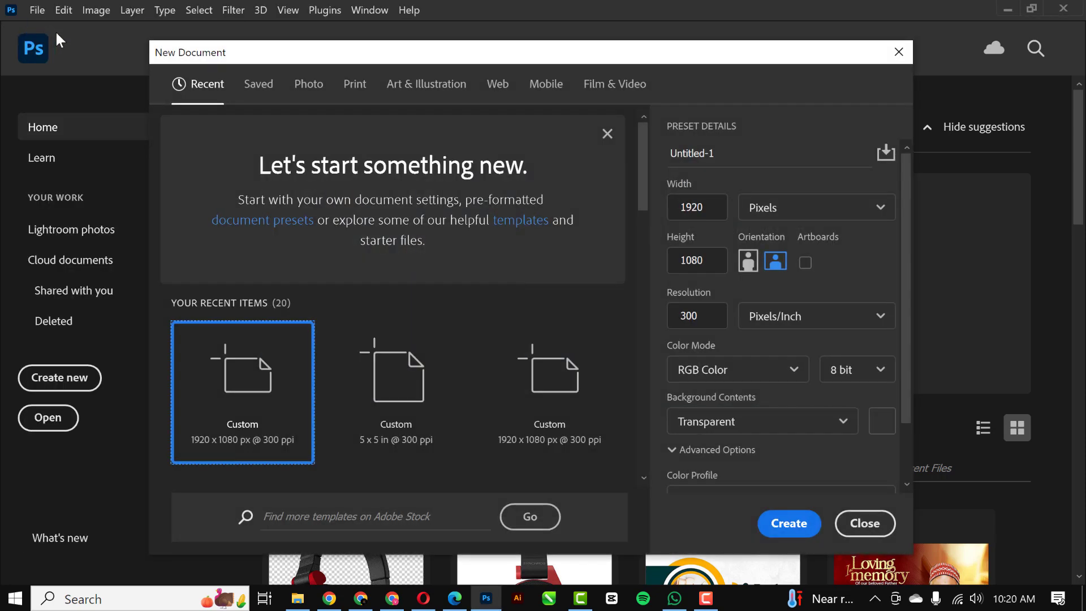
double_click(713, 210)
key(Tab)
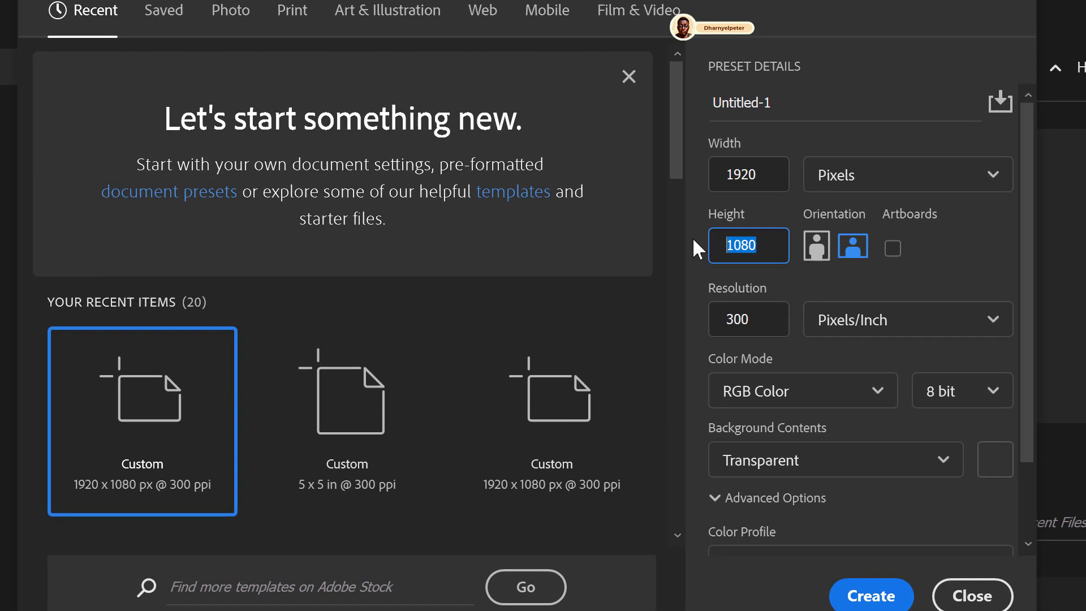
click(892, 175)
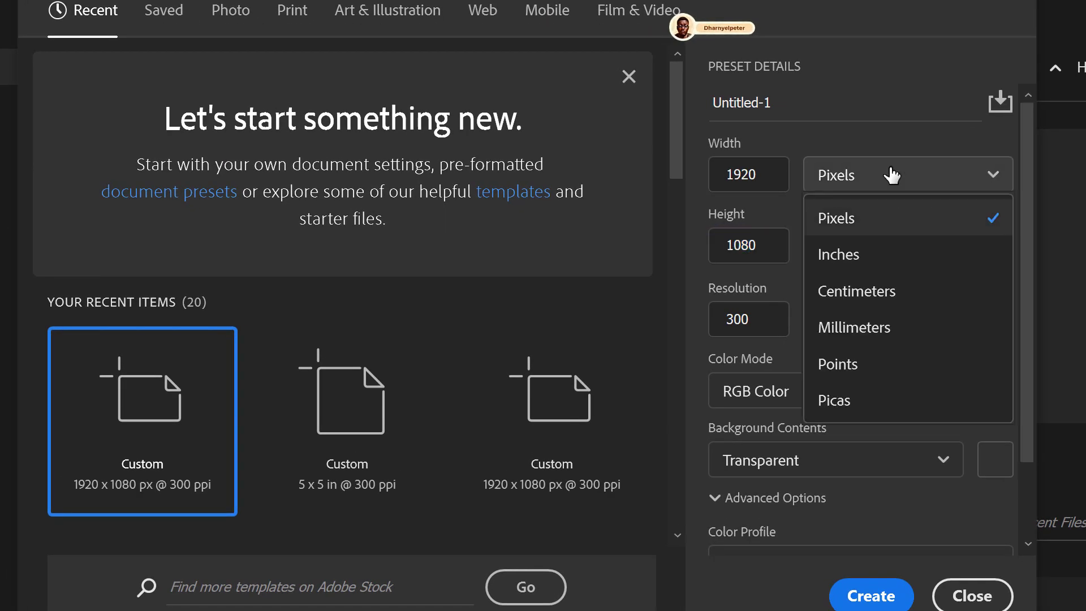
click(856, 114)
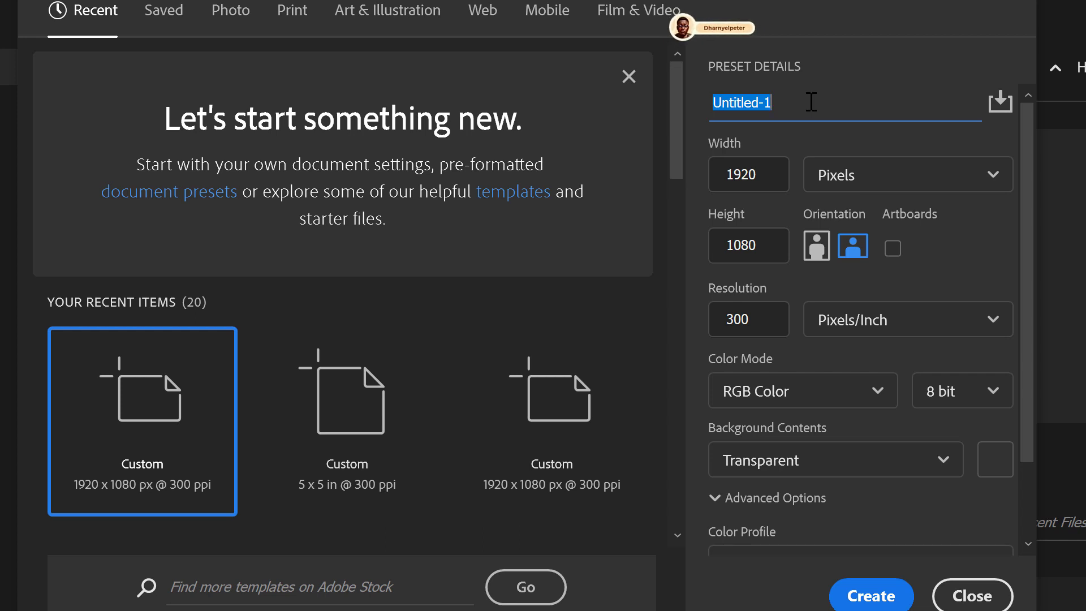
text(JBL LANDING PAGE)
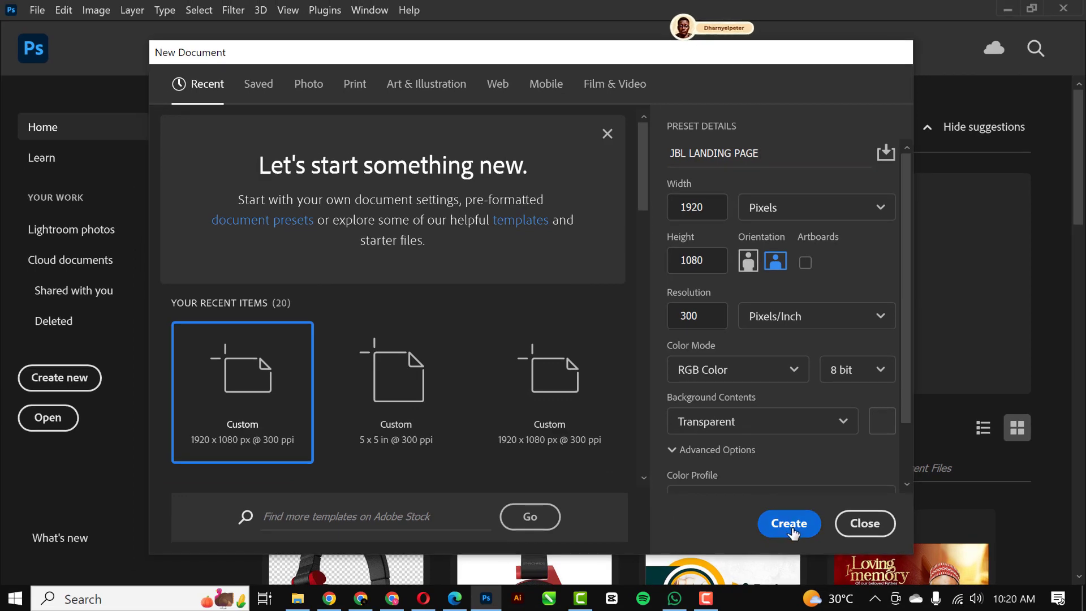
click(809, 541)
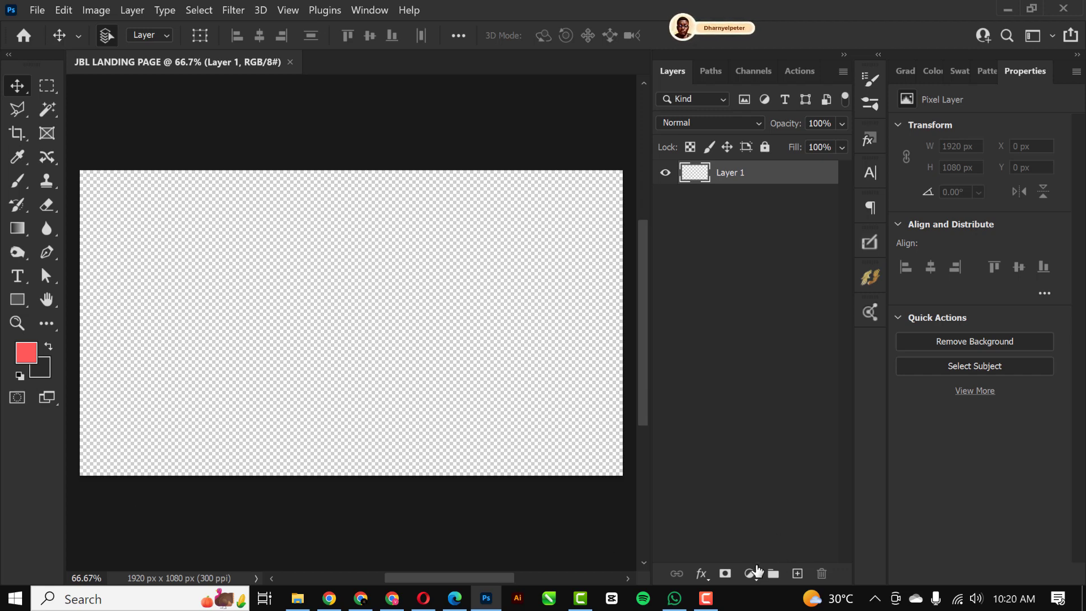
Step: Add a Solid Color fill layer in near-black 030303
click(751, 573)
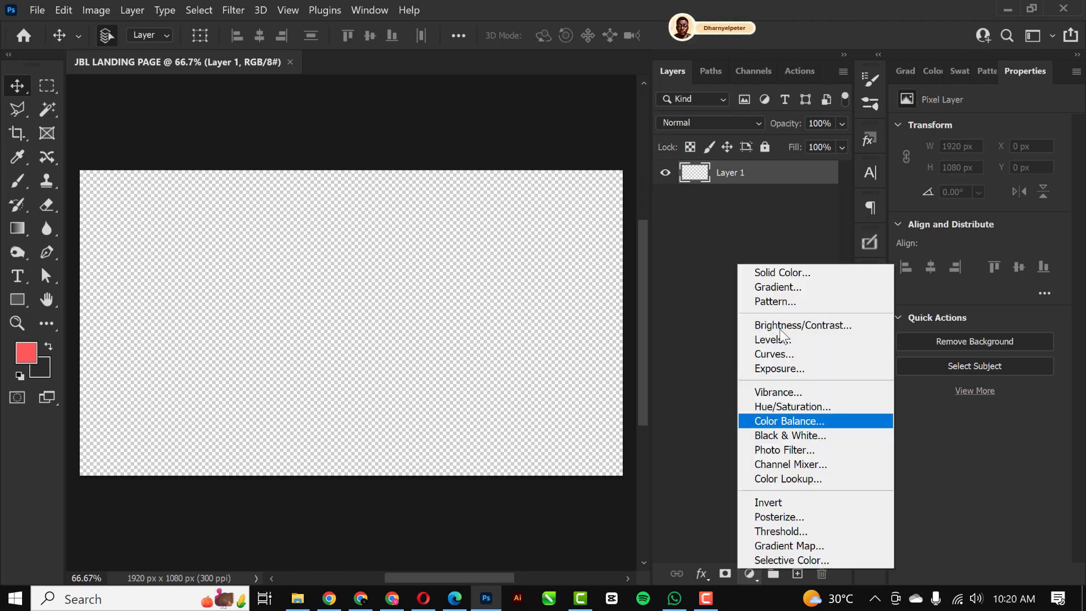
click(814, 273)
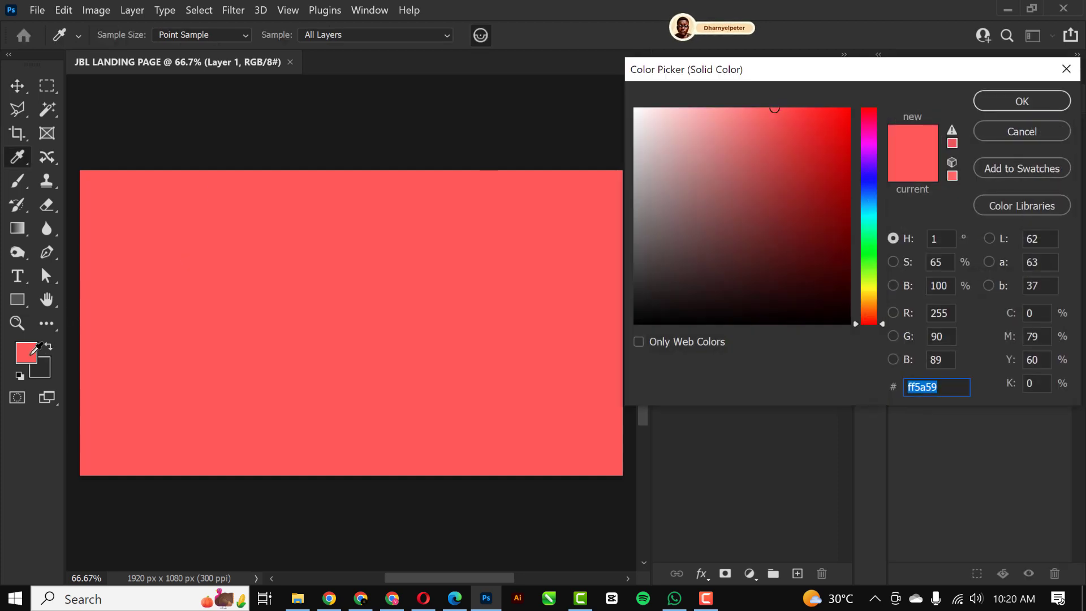
mouse_move(636, 111)
mouse_down()
mouse_move(655, 283)
mouse_move(632, 321)
mouse_up()
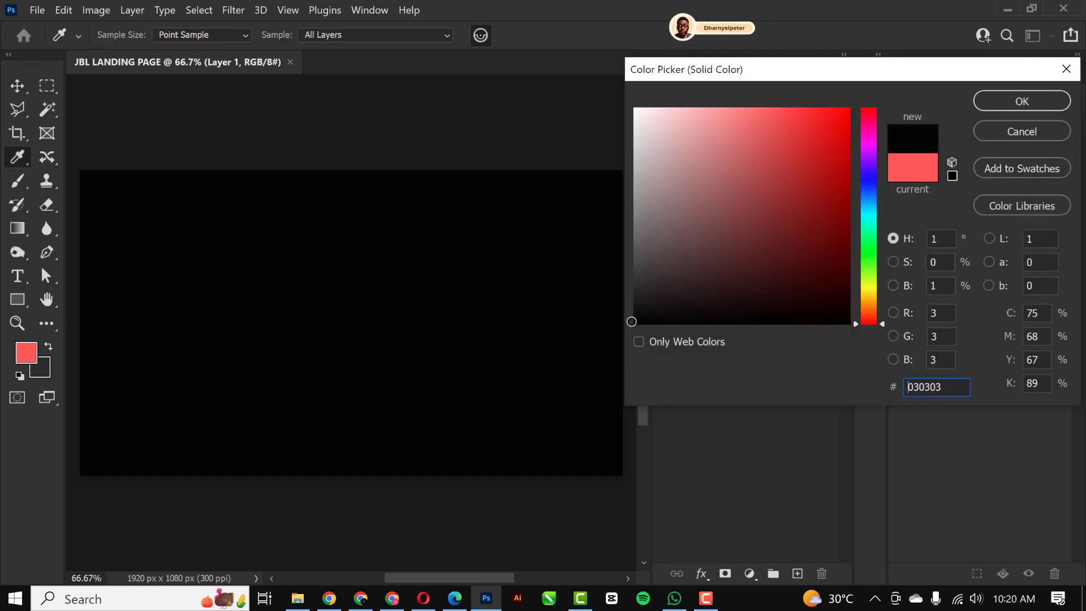
key(Return)
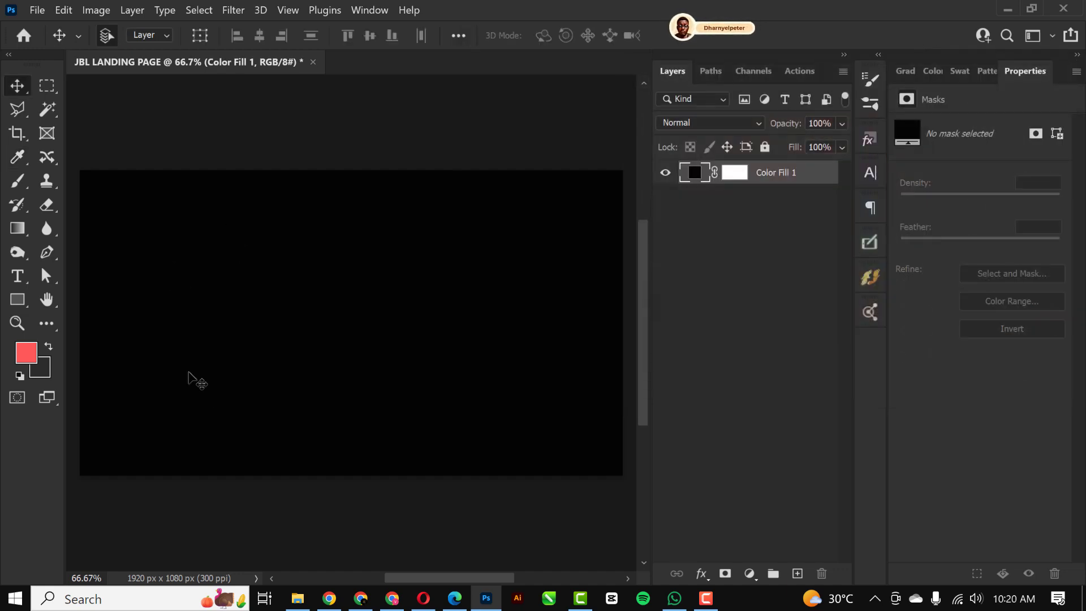
Step: Set the foreground color to dark grey 313131 and the background color to black 000000
click(25, 354)
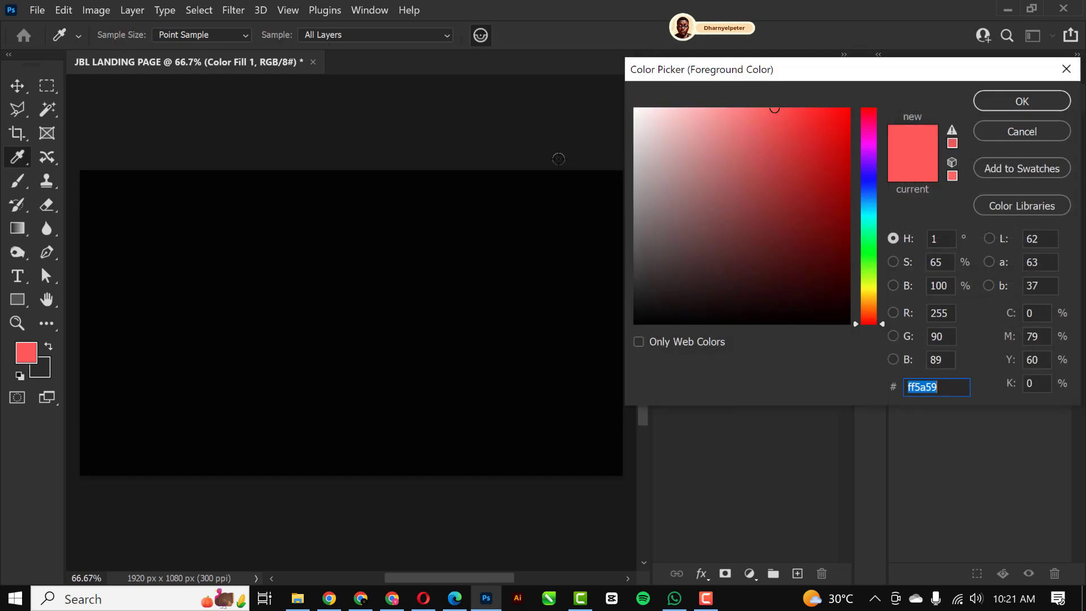
drag(648, 243, 612, 283)
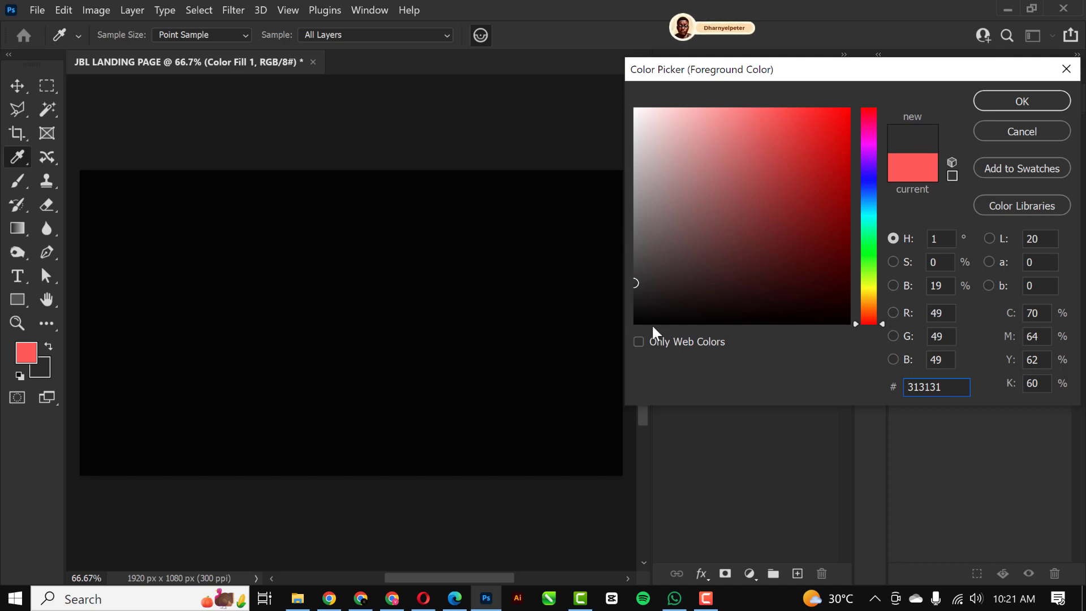
click(1055, 104)
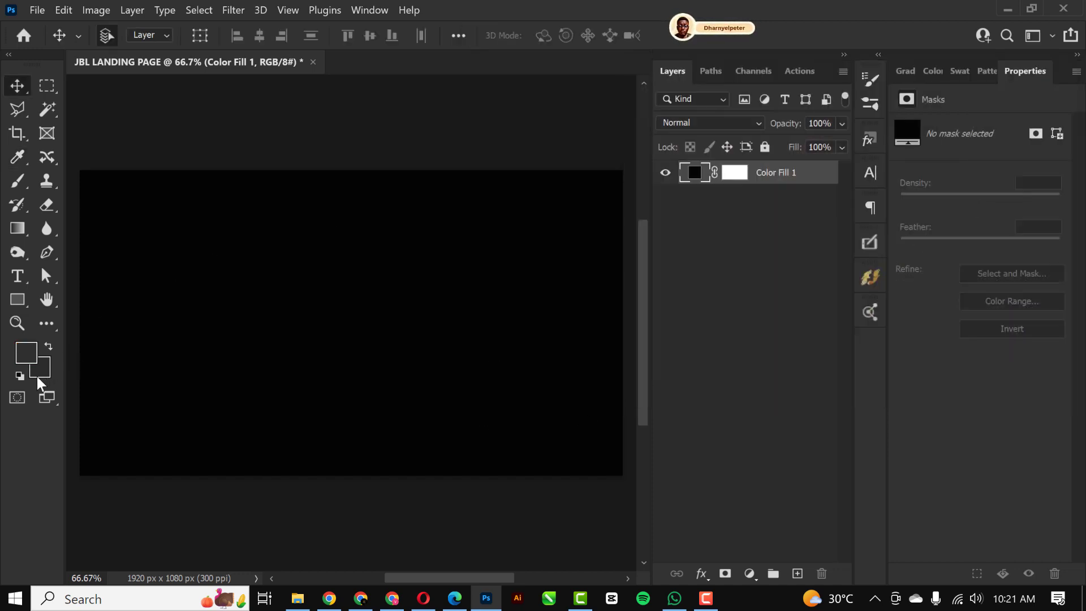
click(37, 367)
drag(637, 290, 637, 342)
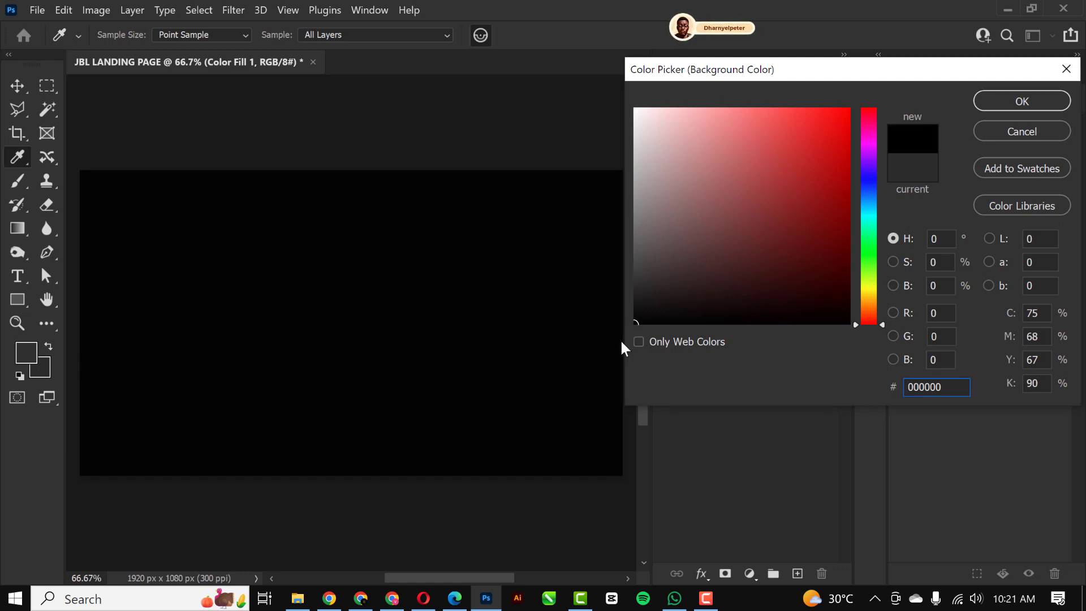
click(1038, 106)
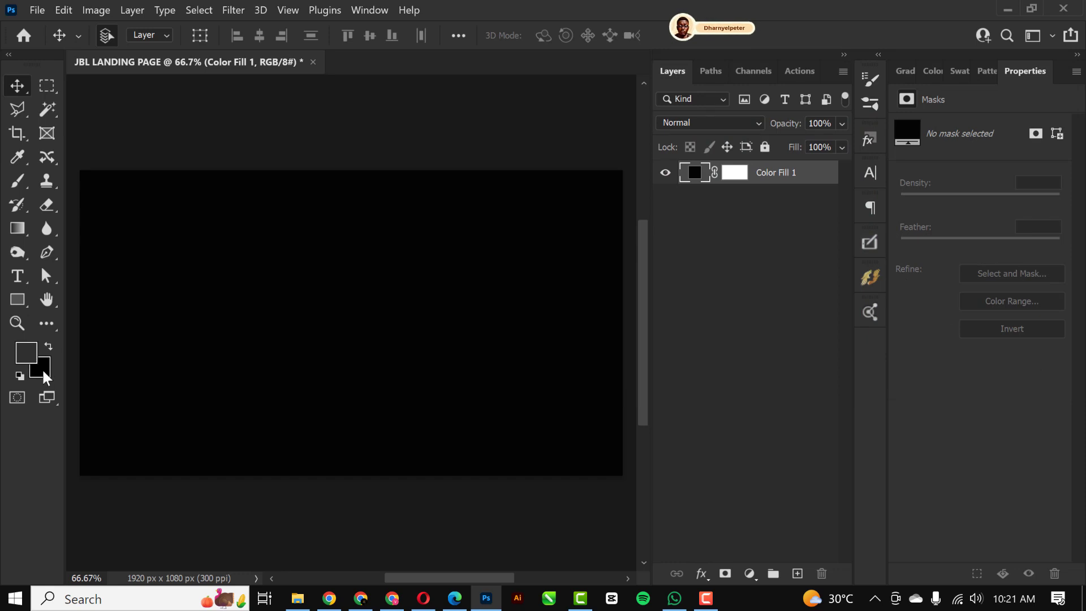
Step: Add a linear Gradient fill layer at 90° above the color fill, with Reverse enabled
click(750, 574)
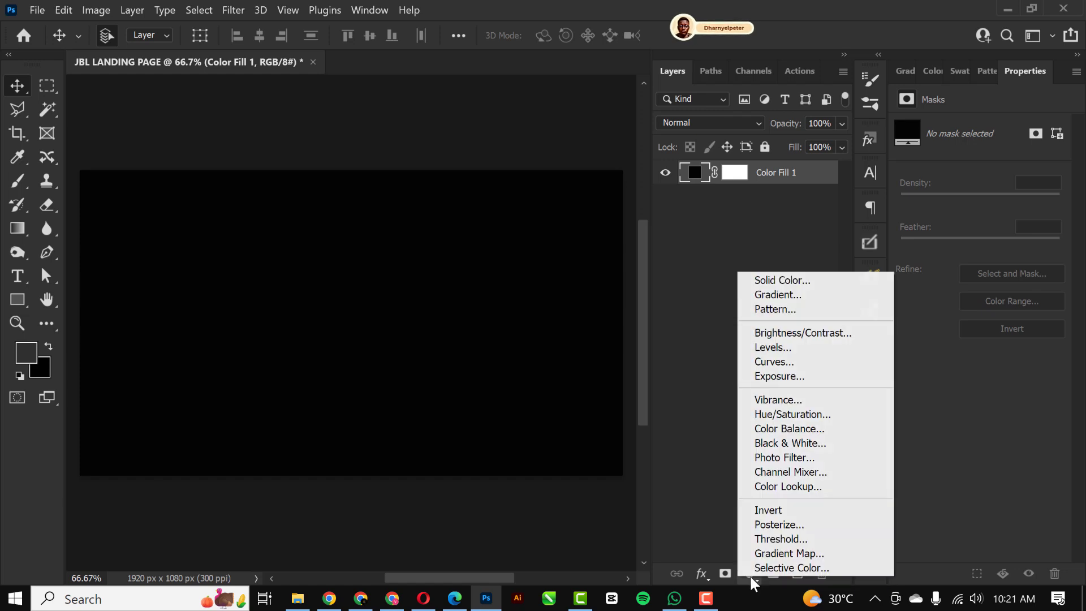
click(784, 295)
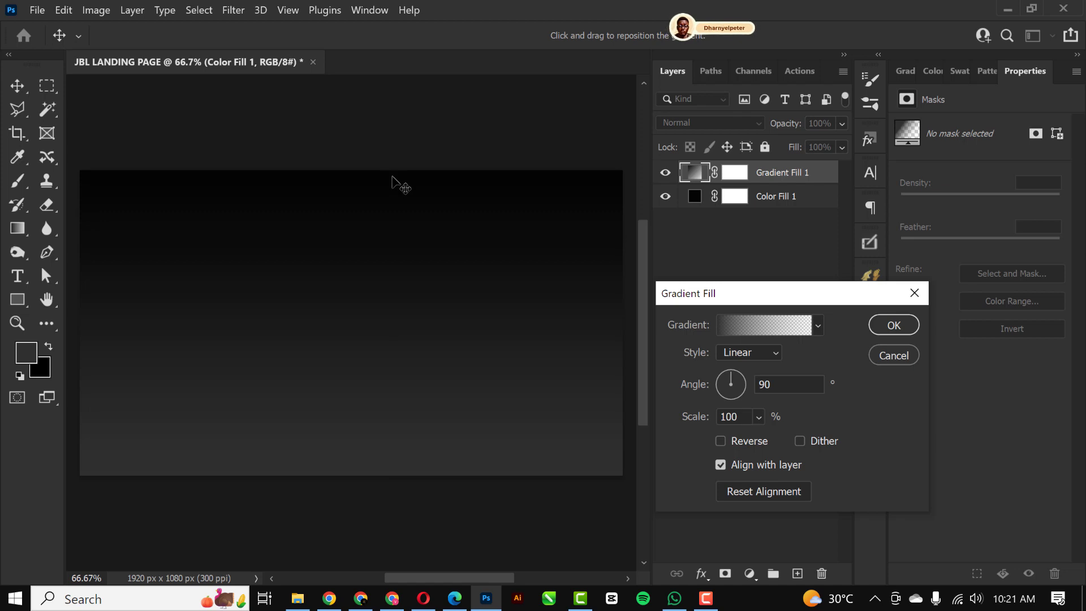
click(722, 440)
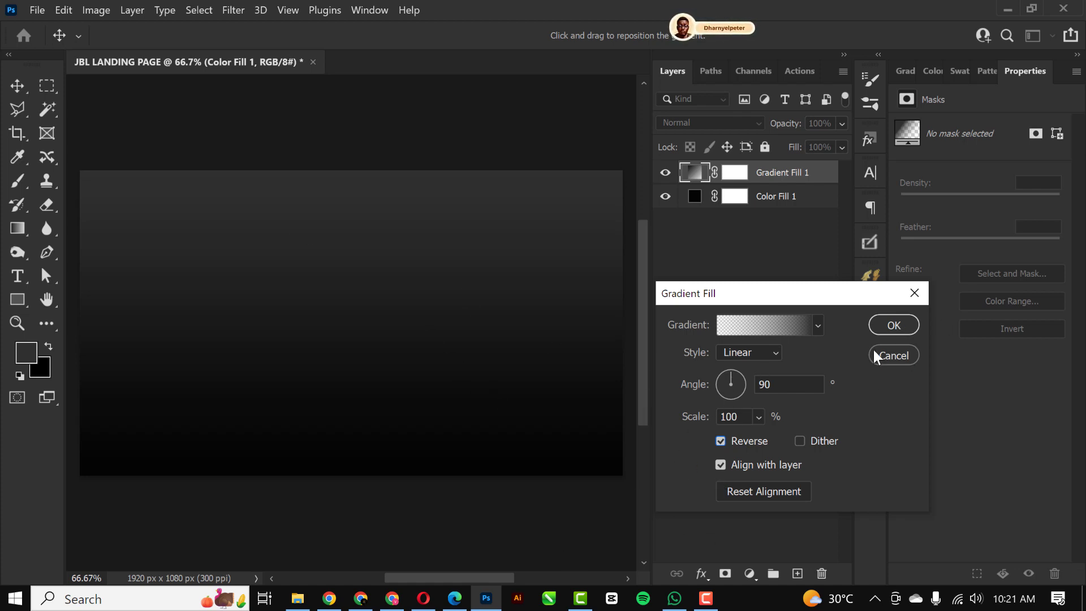
click(894, 325)
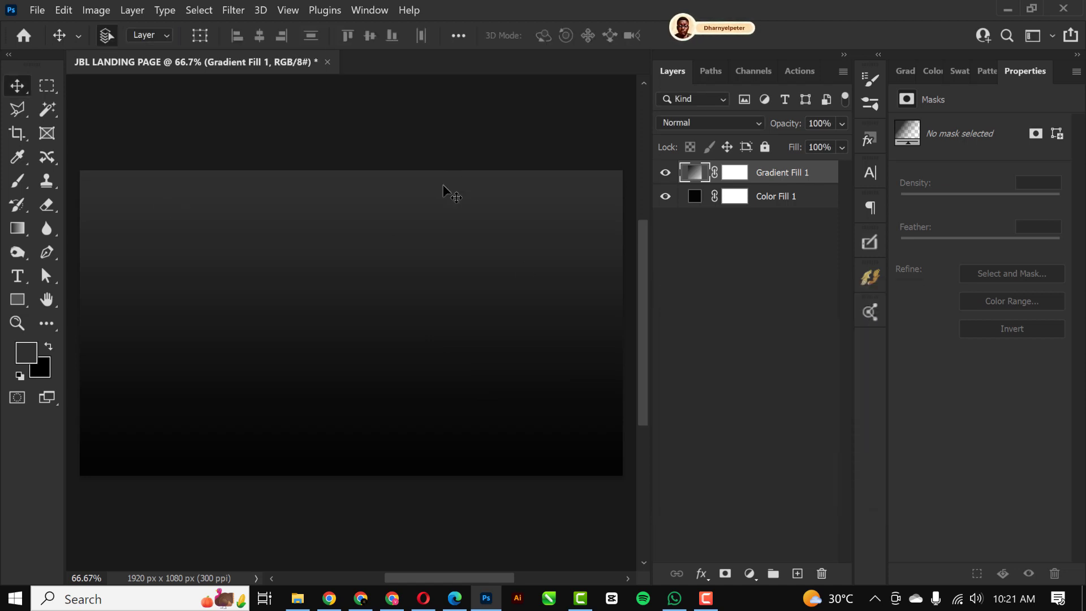
Step: Convert the gradient fill and color fill layers together into one smart object
shift+click(805, 196)
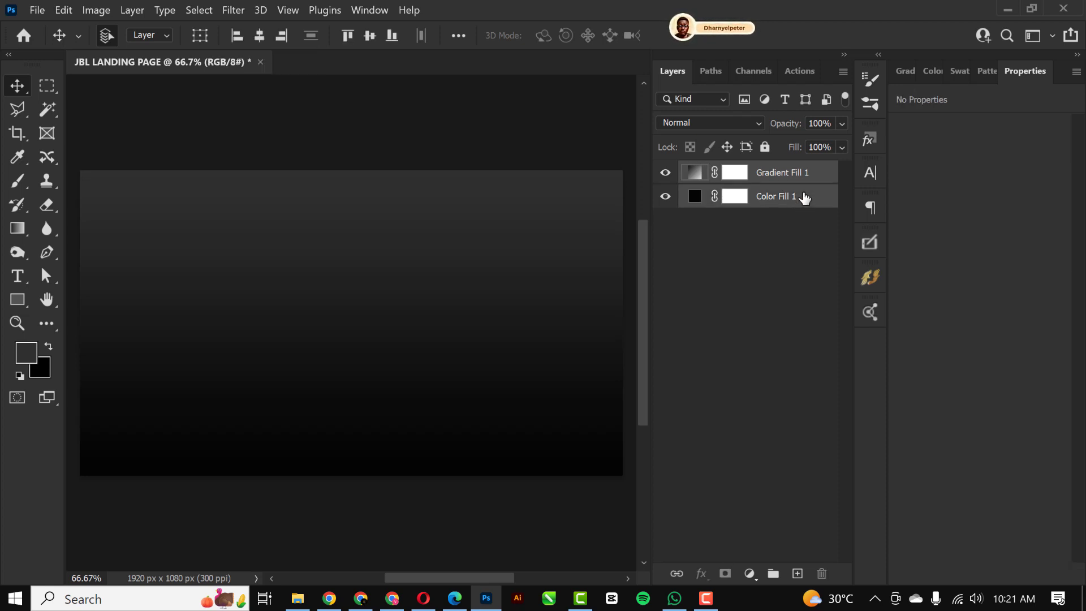
right_click(804, 196)
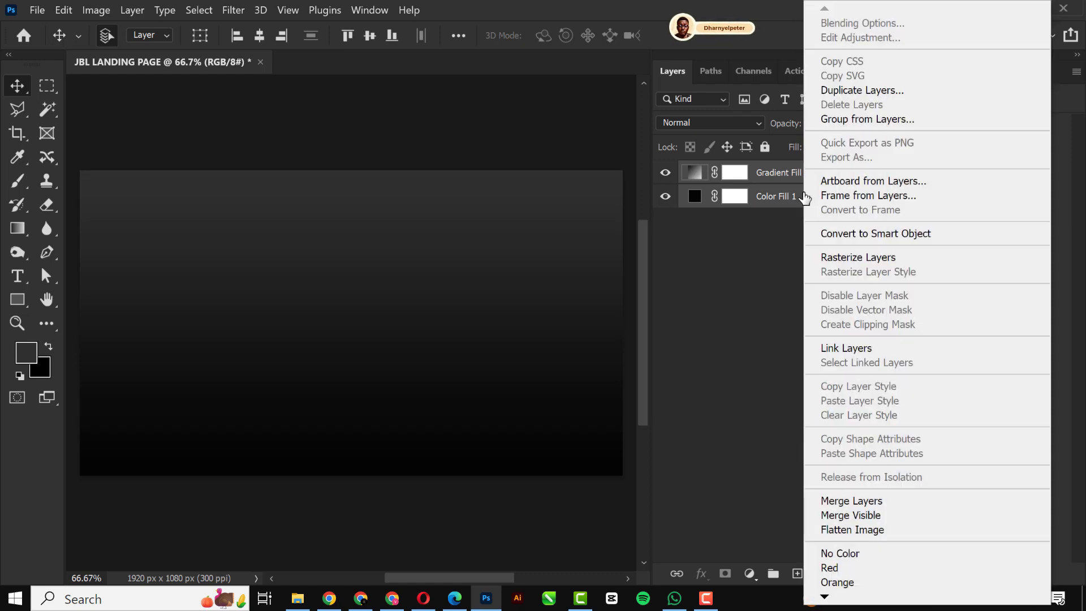
click(904, 234)
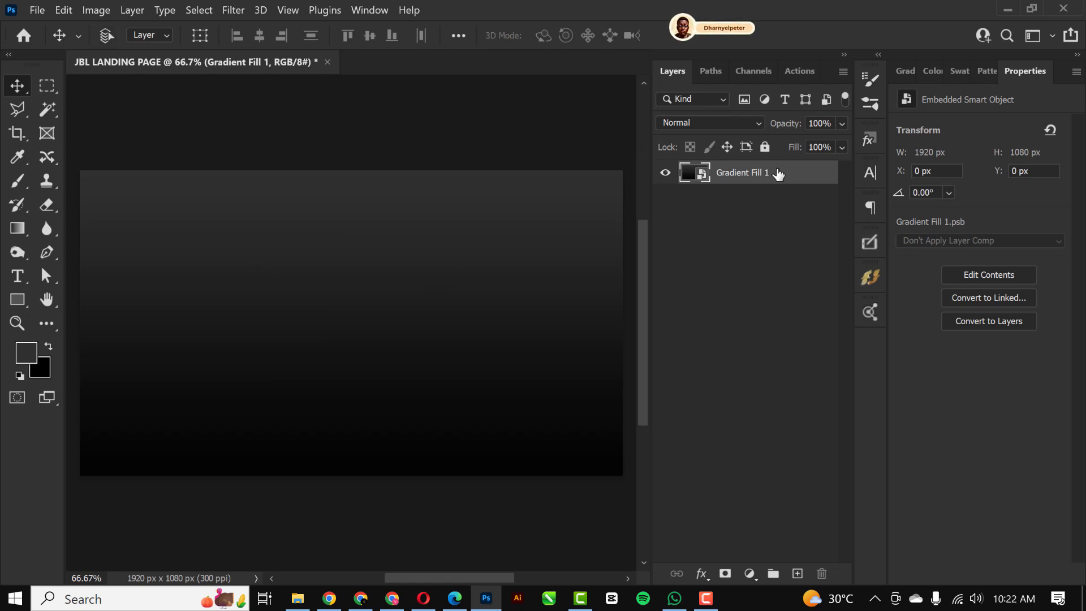
Step: Duplicate the gradient smart object and flip the copy vertically
key(ctrl+j)
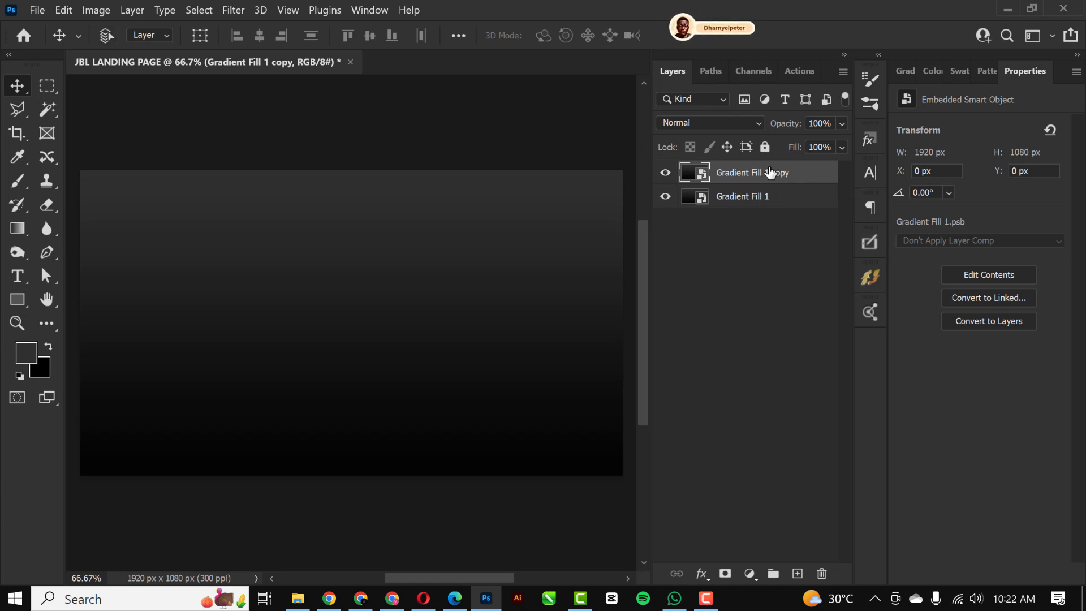
key(ctrl+t)
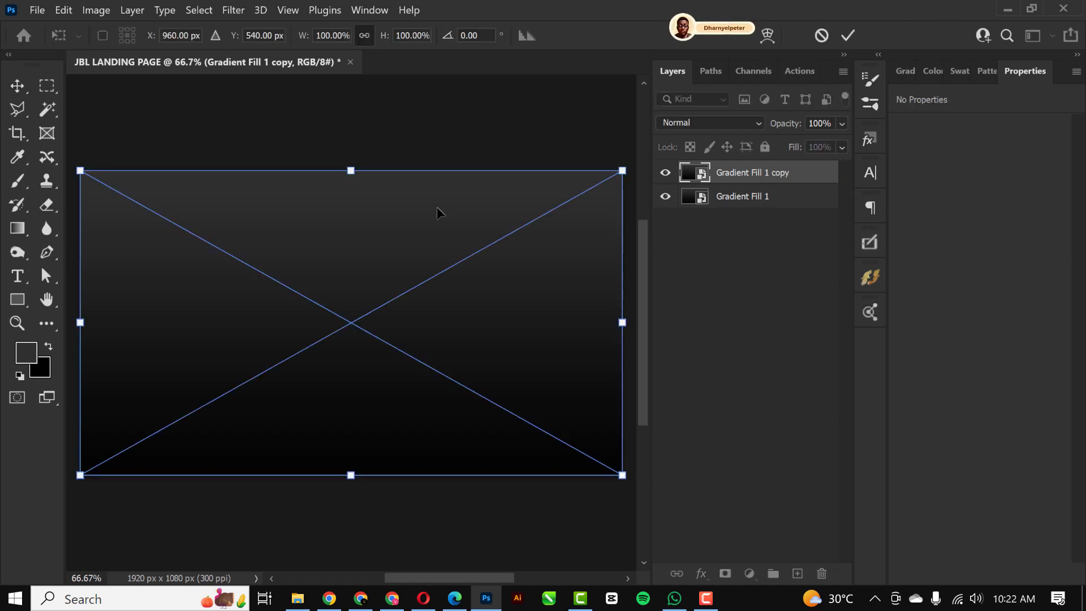
right_click(438, 211)
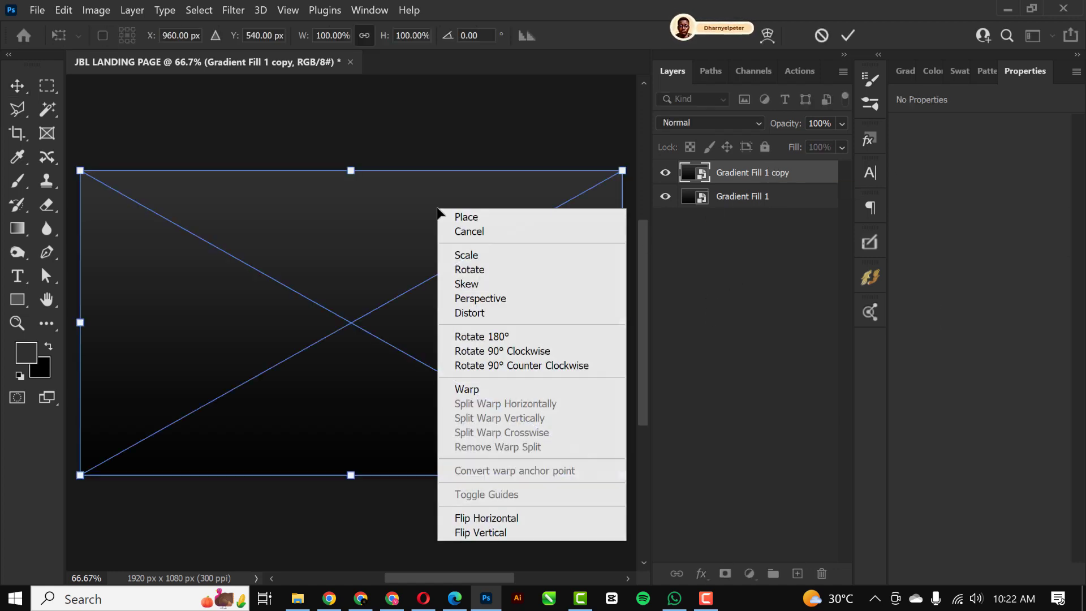
click(511, 532)
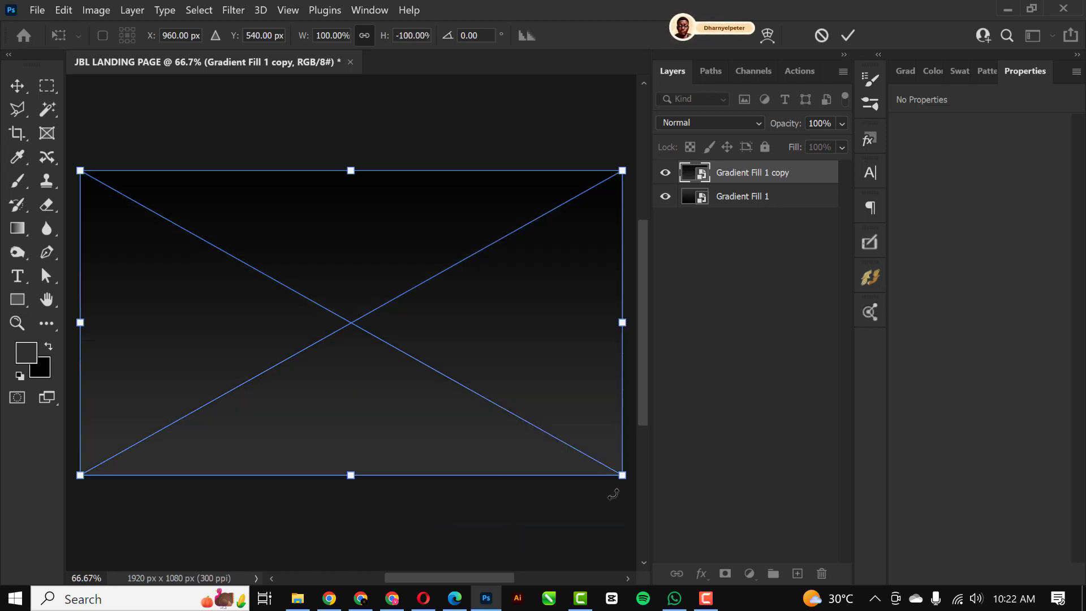
Step: Scale the flipped gradient copy to about 87% and align it horizontally centered against the canvas's top edge
drag(623, 476, 585, 463)
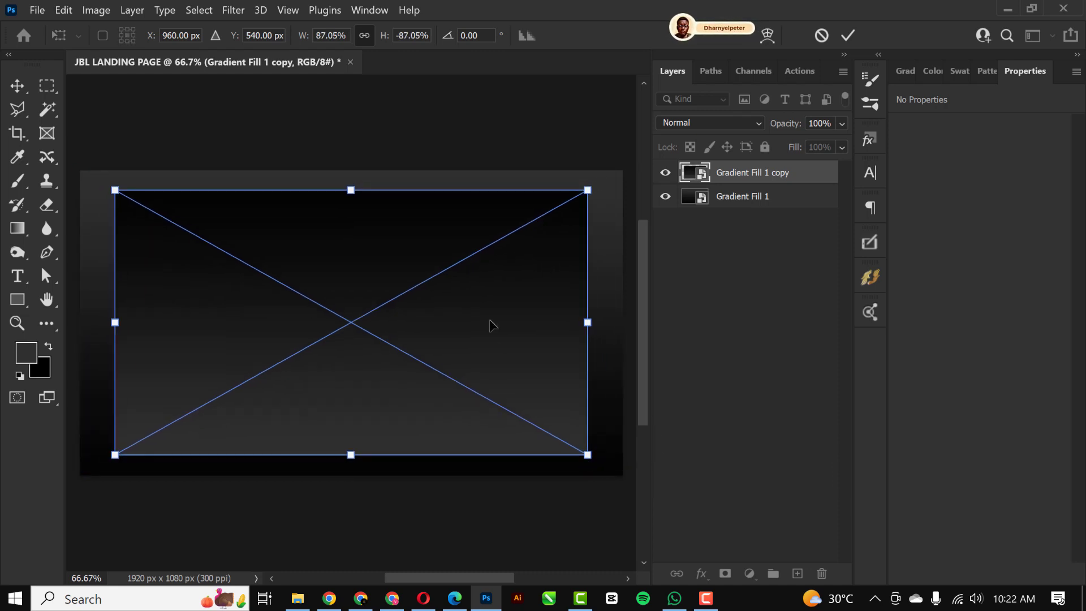
drag(490, 324, 492, 361)
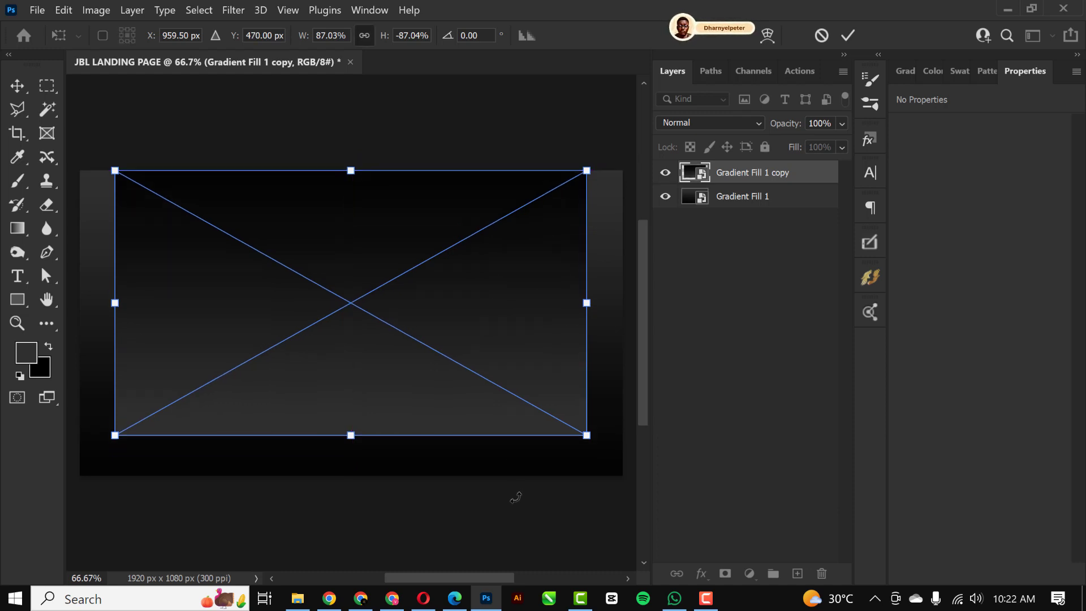
key(Return)
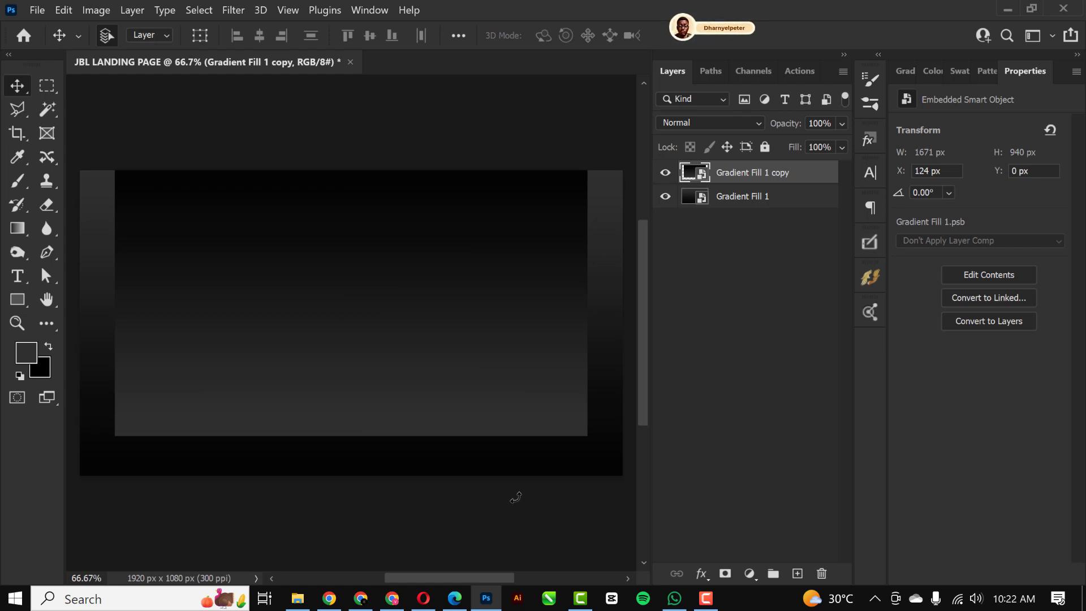
Step: Add a layer mask to the gradient copy and set up the Brush tool with 50% flow and black as foreground
click(726, 573)
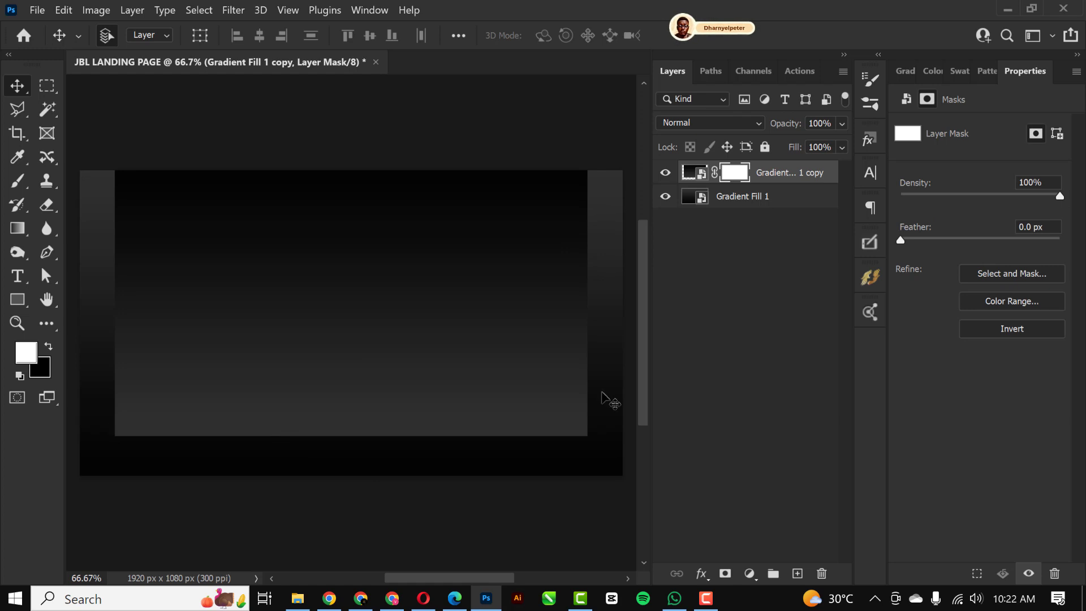
click(21, 180)
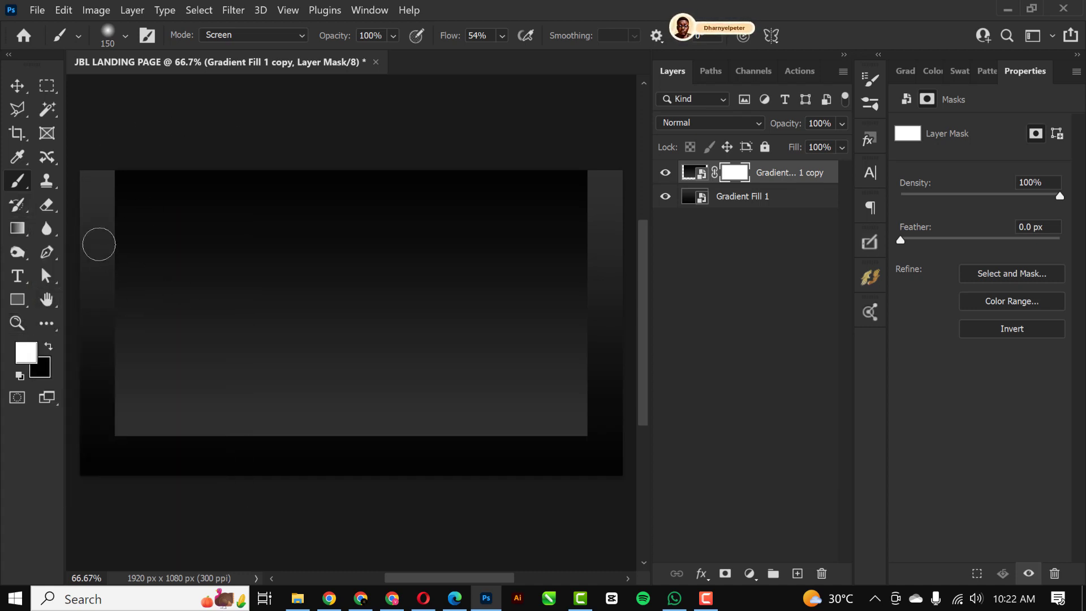
click(503, 36)
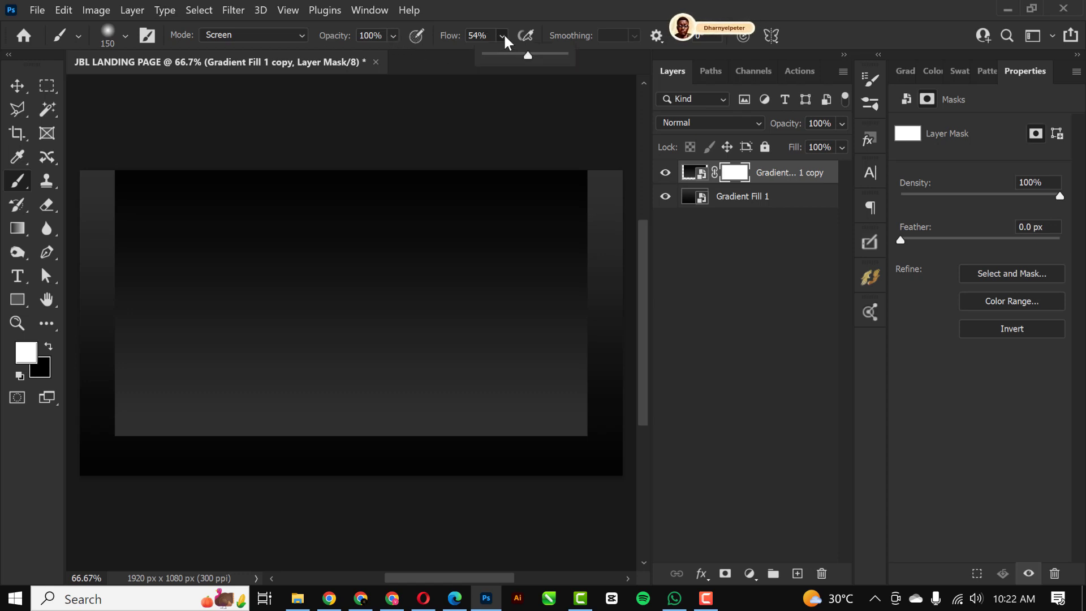
click(444, 36)
text(50)
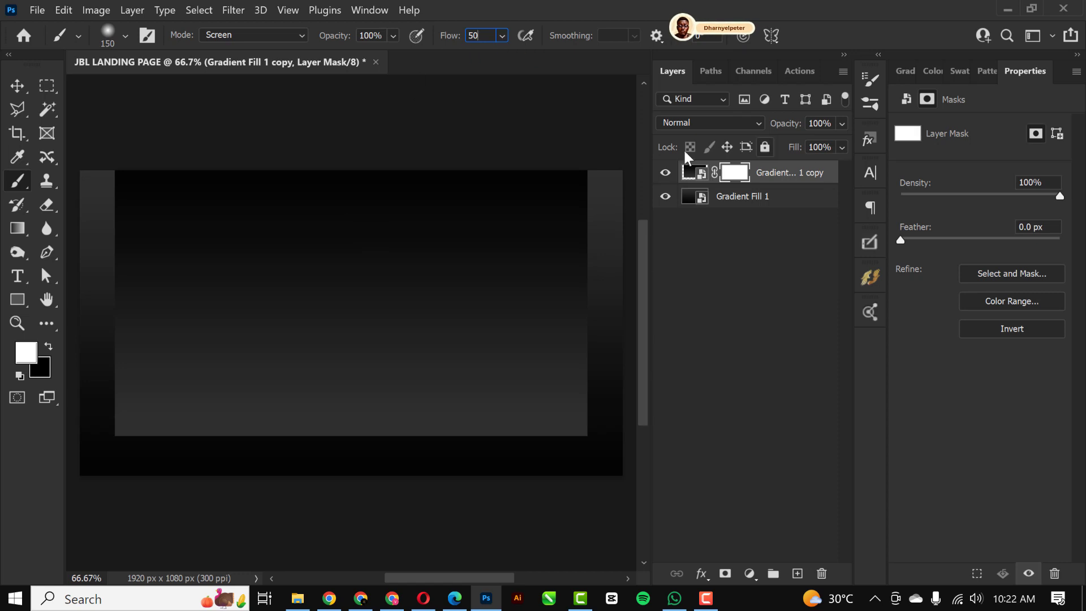
click(49, 347)
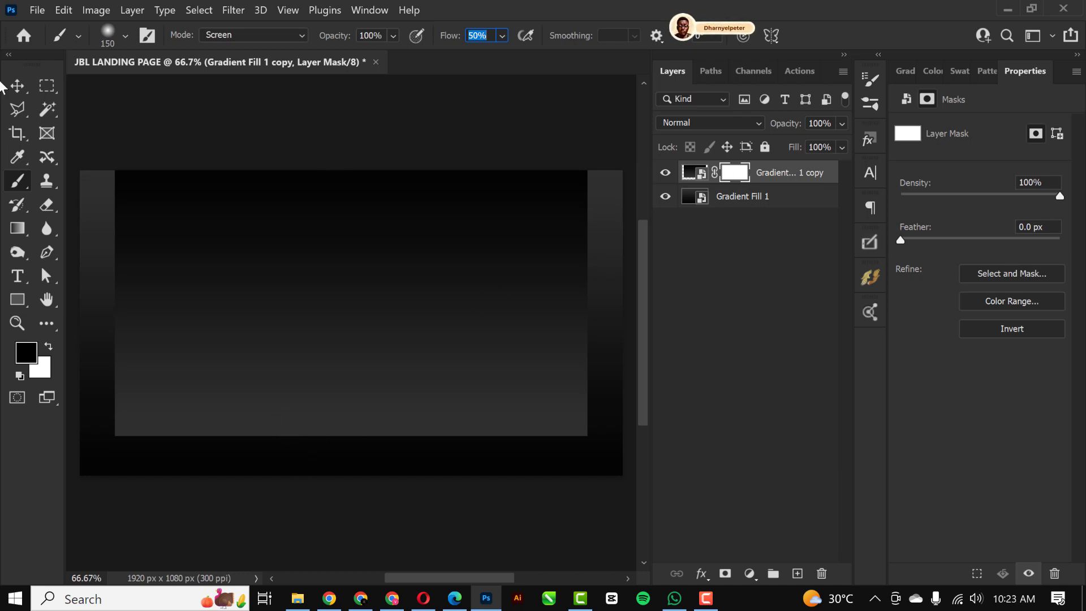
Step: Target the gradient copy's layer mask and enlarge the soft brush to 700 px
click(126, 36)
drag(165, 87, 181, 87)
click(821, 173)
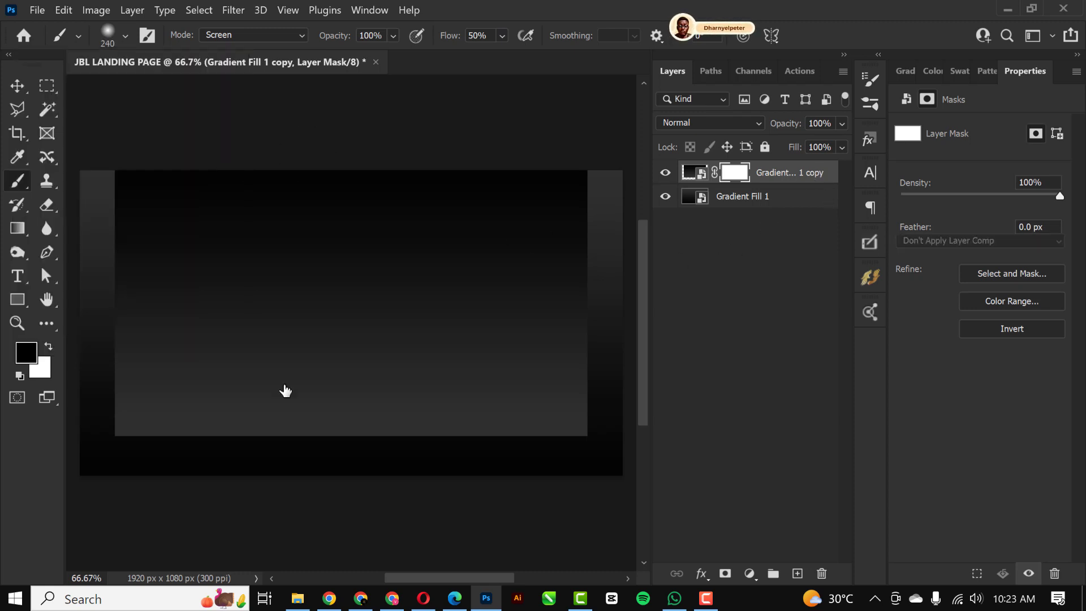
click(735, 172)
key(d)
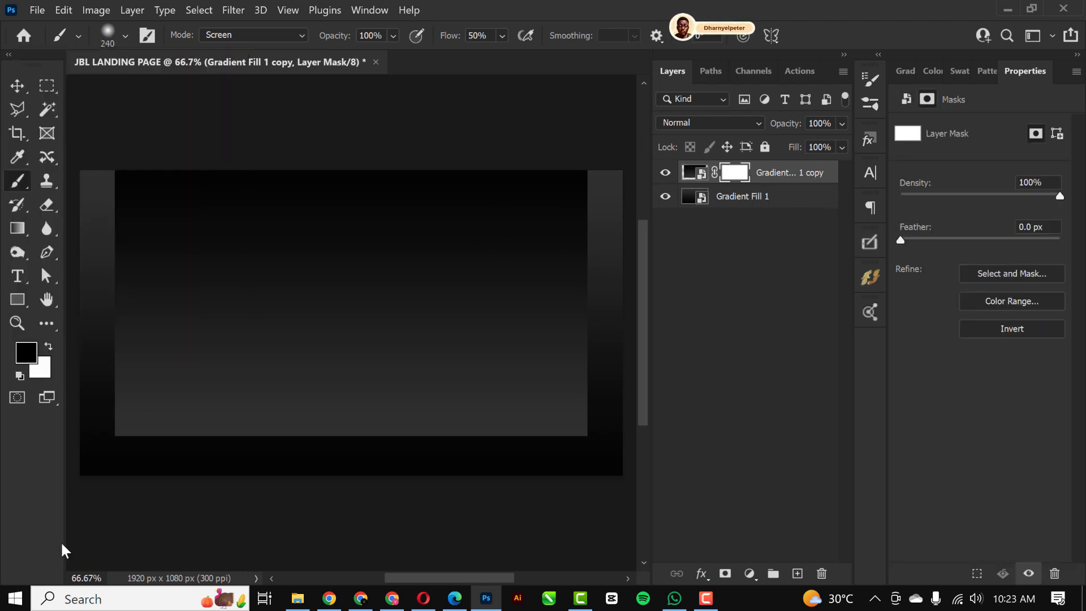
key(bracketright)
key(bracketright)
key(bracketright)
key(bracketright)
key(bracketright)
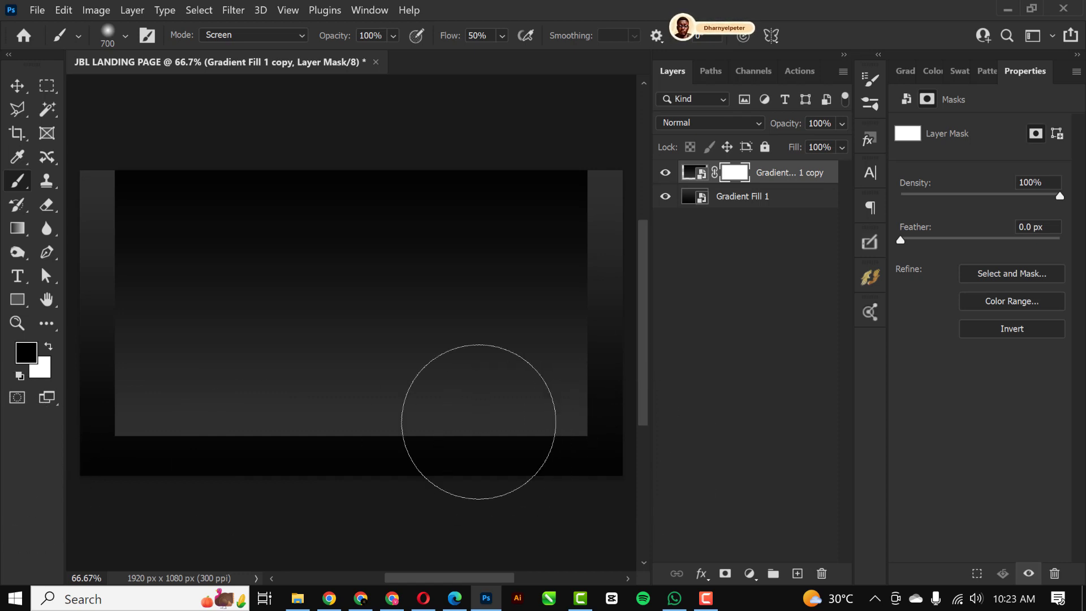
Step: Set the brush mode to Normal and paint black on the mask along the gradient copy's bottom edge to fade it out
click(303, 36)
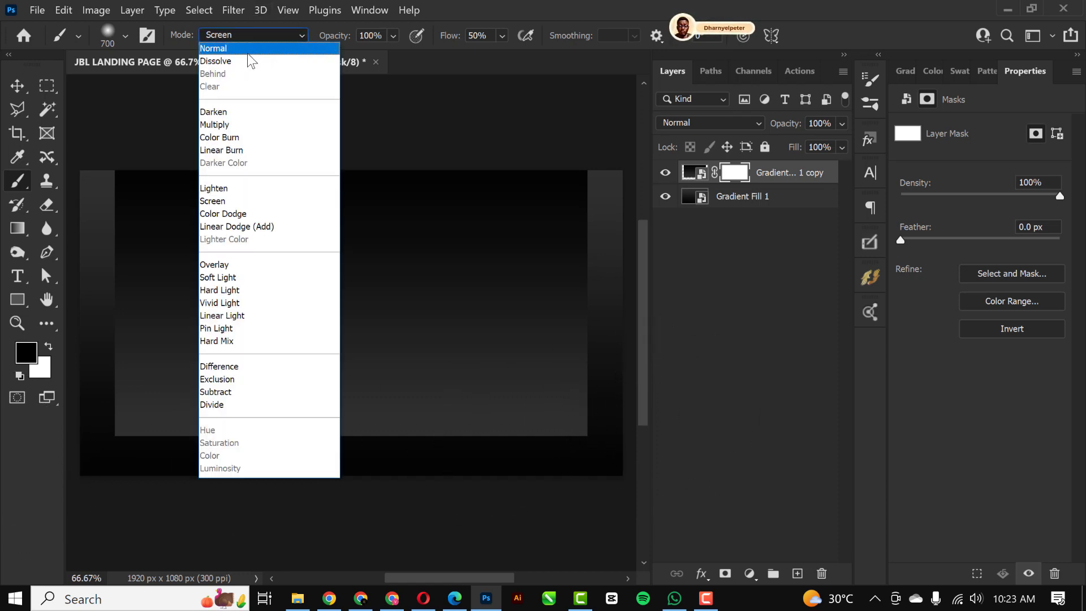
click(238, 45)
drag(116, 444, 650, 462)
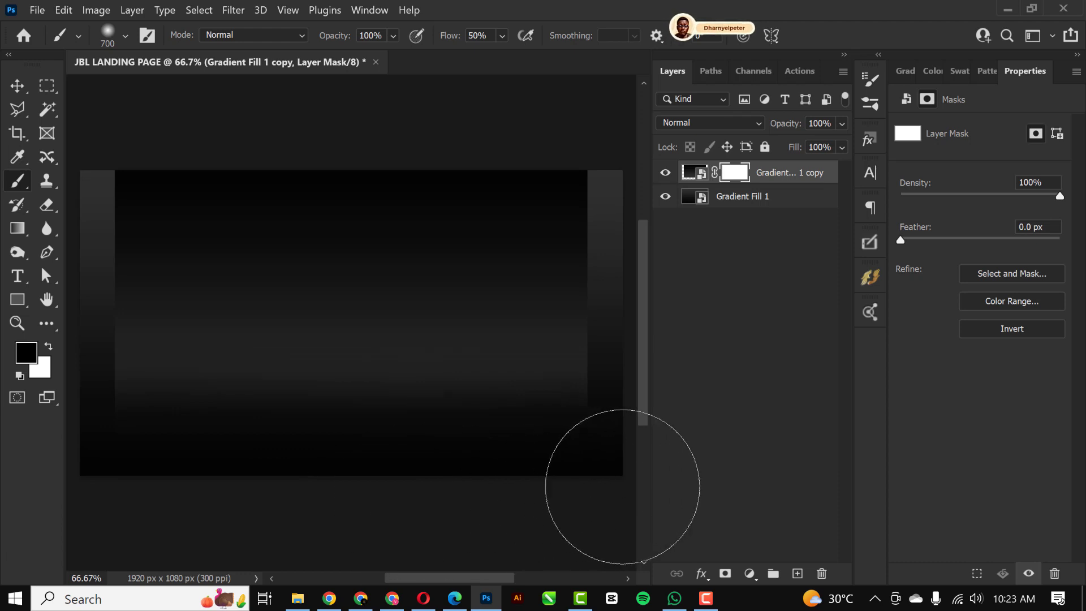
click(450, 233)
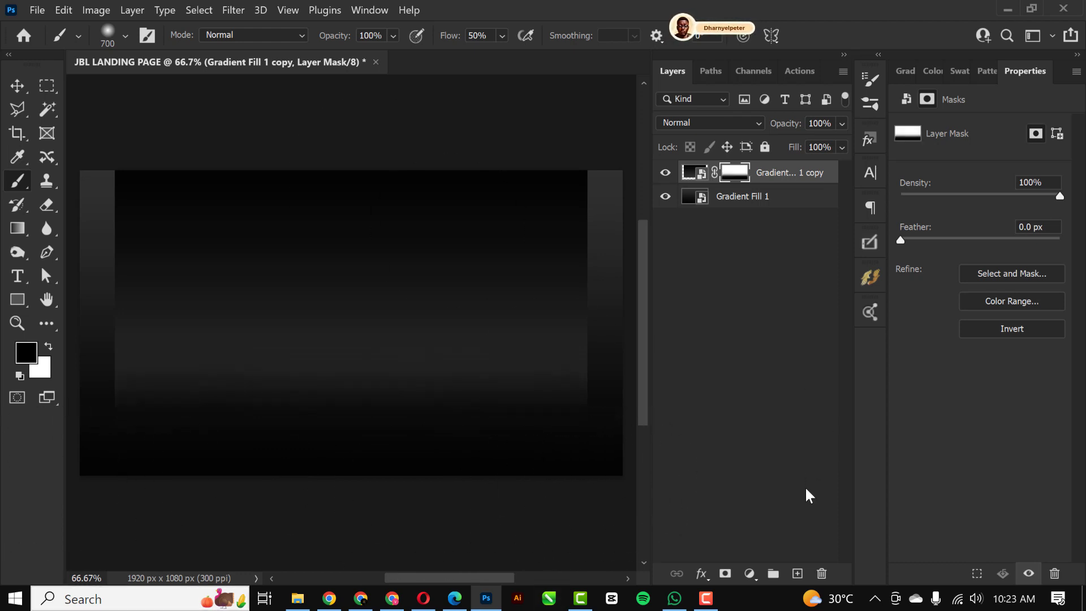
Step: Place the HEADSET image from File Explorer's JBL HEADSET folder into the Photoshop landing page document at 100% scale
click(26, 90)
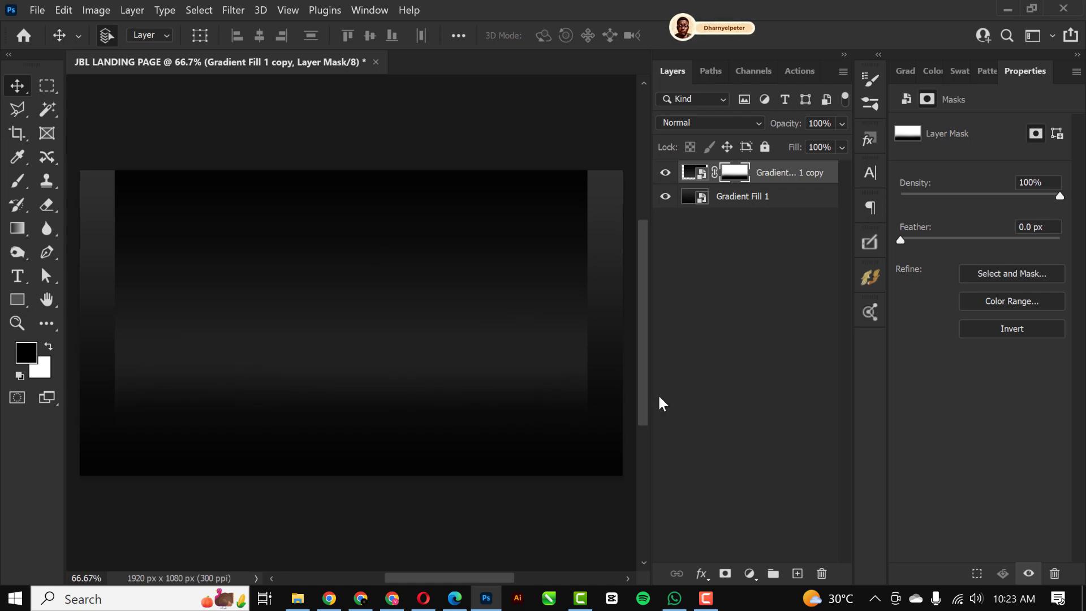
click(296, 603)
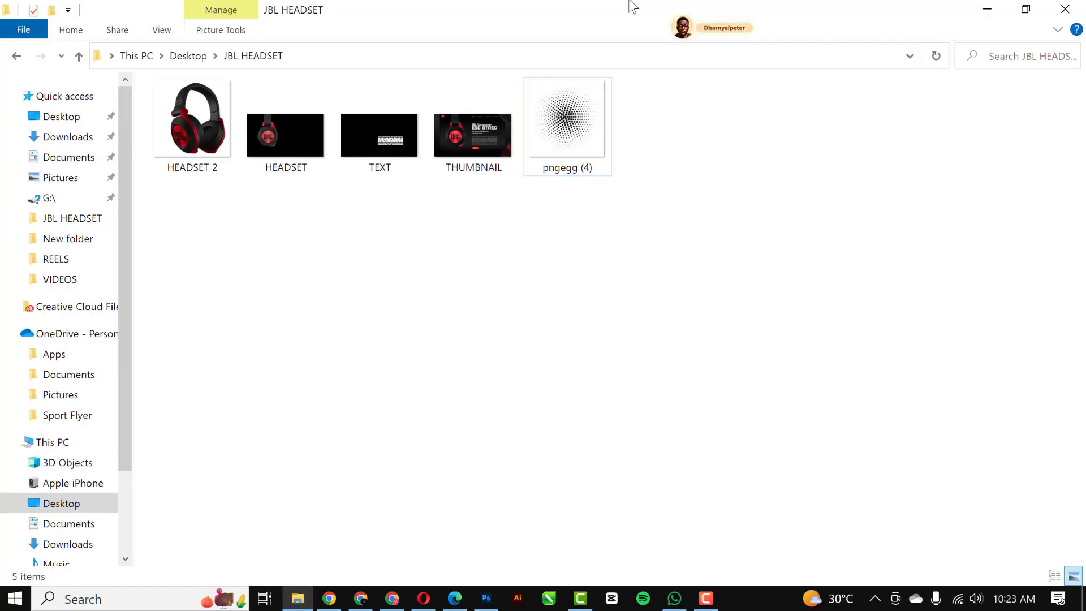
click(273, 128)
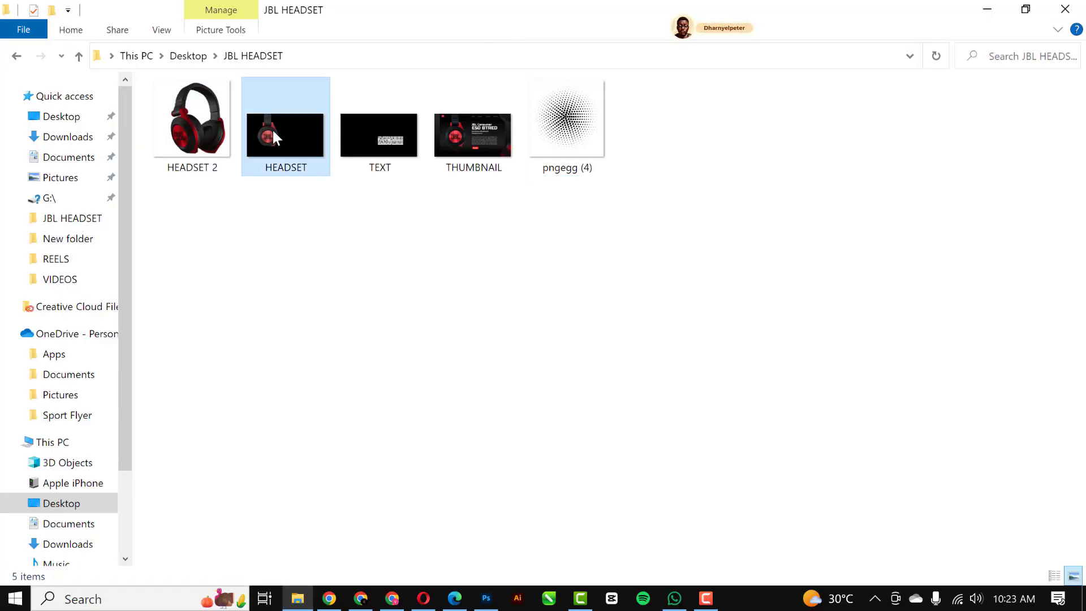
click(205, 130)
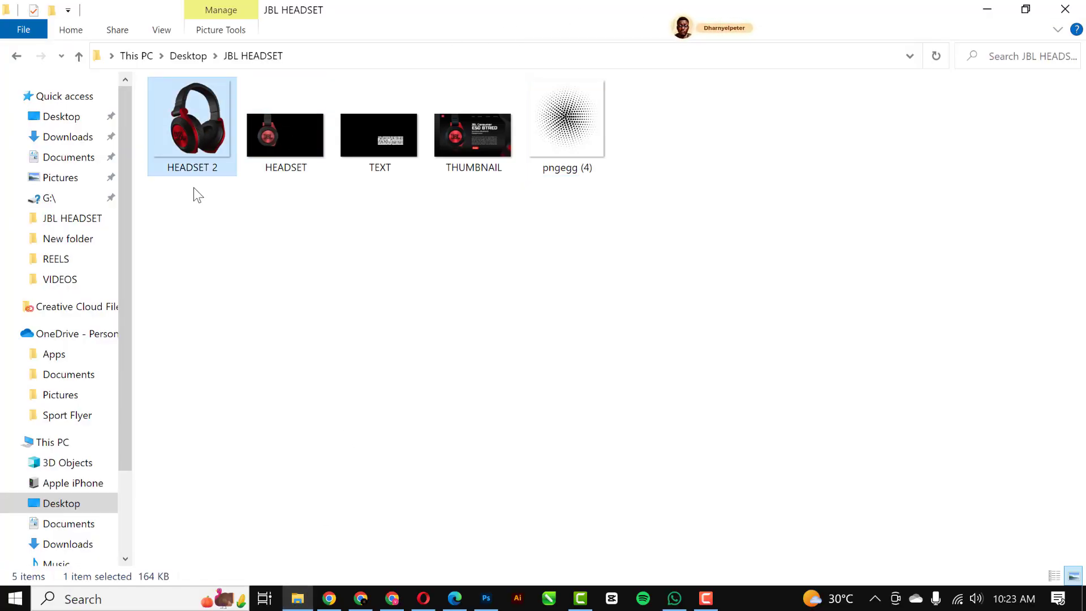
drag(277, 129, 272, 294)
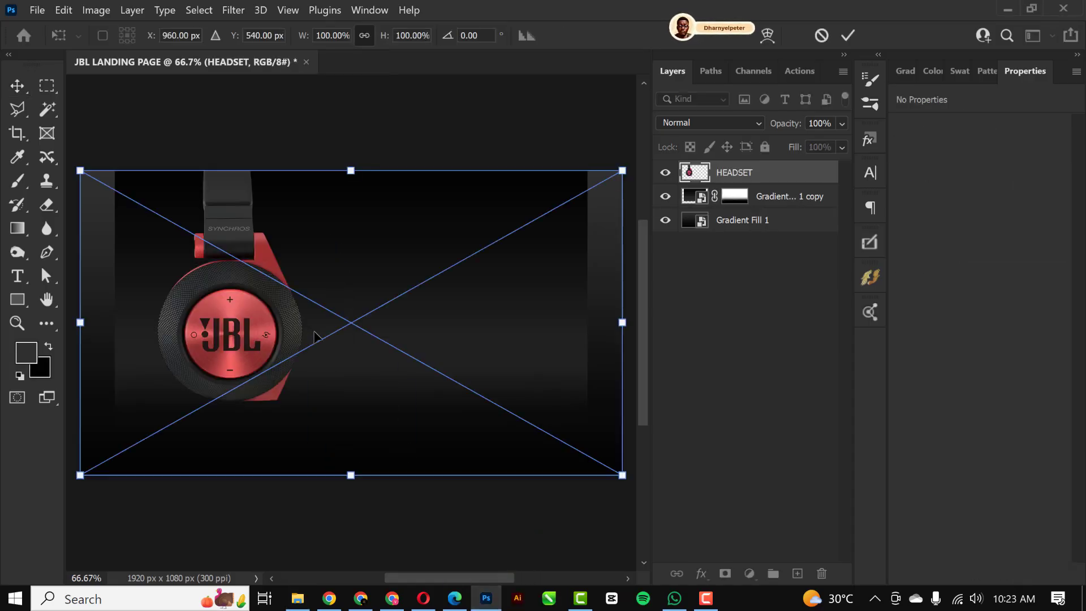
key(Return)
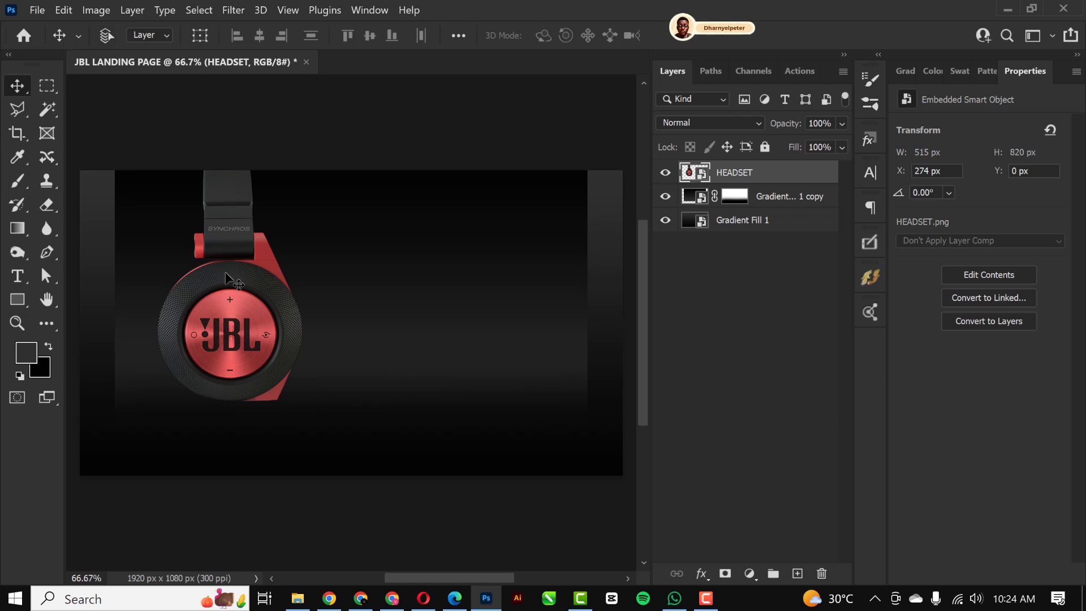
Step: Duplicate the headset straight down below the original and flip the copy vertically
drag(226, 260, 238, 510)
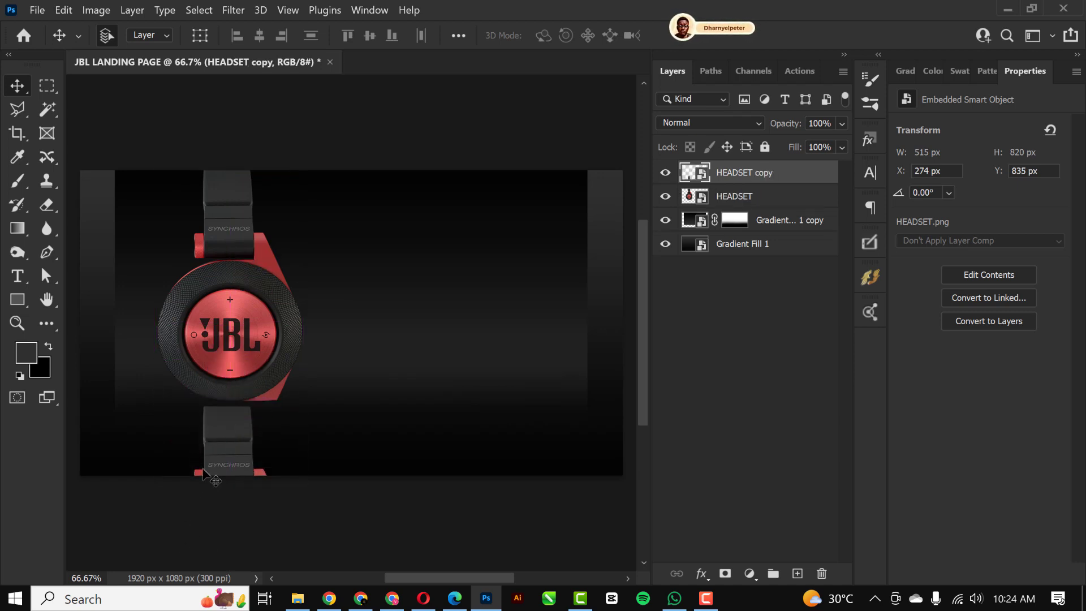
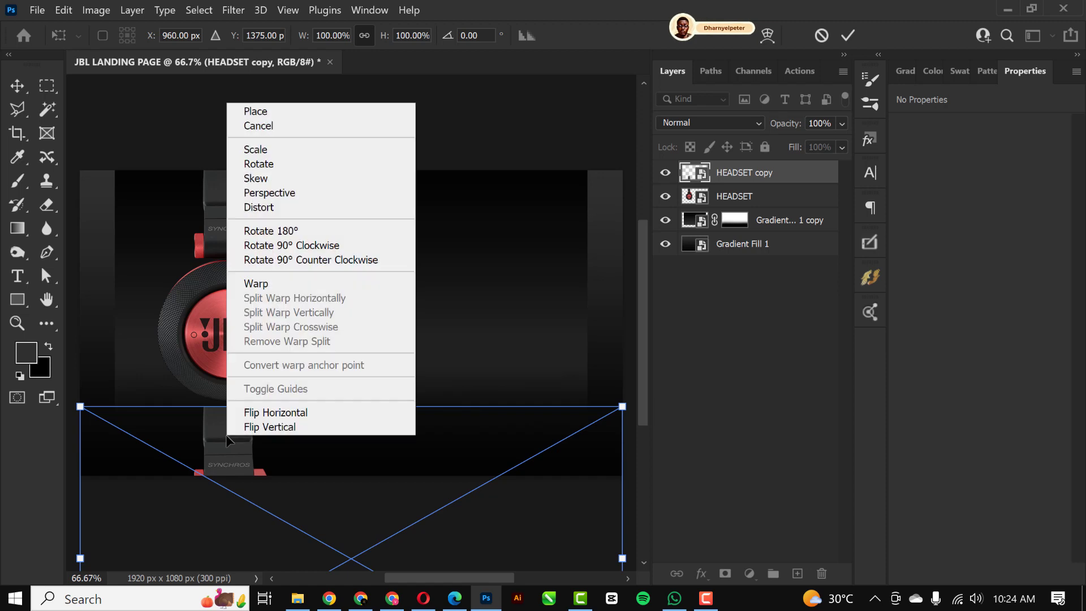
click(260, 429)
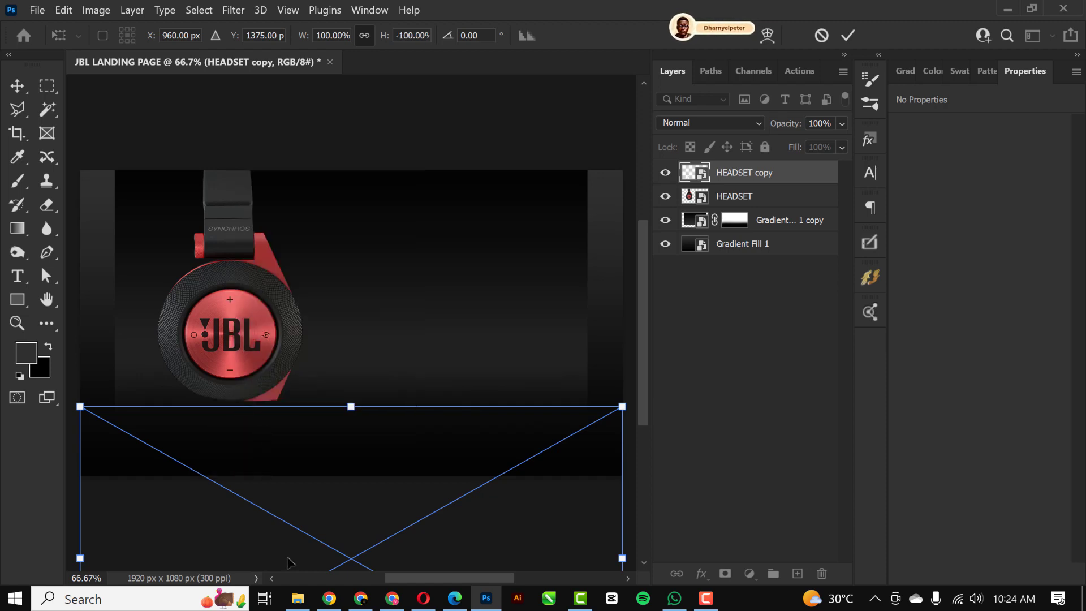
Step: Move the flipped headset copy up until its edge meets the bottom of the original ear cup
drag(283, 546, 285, 481)
scroll(305, 404, up, 10)
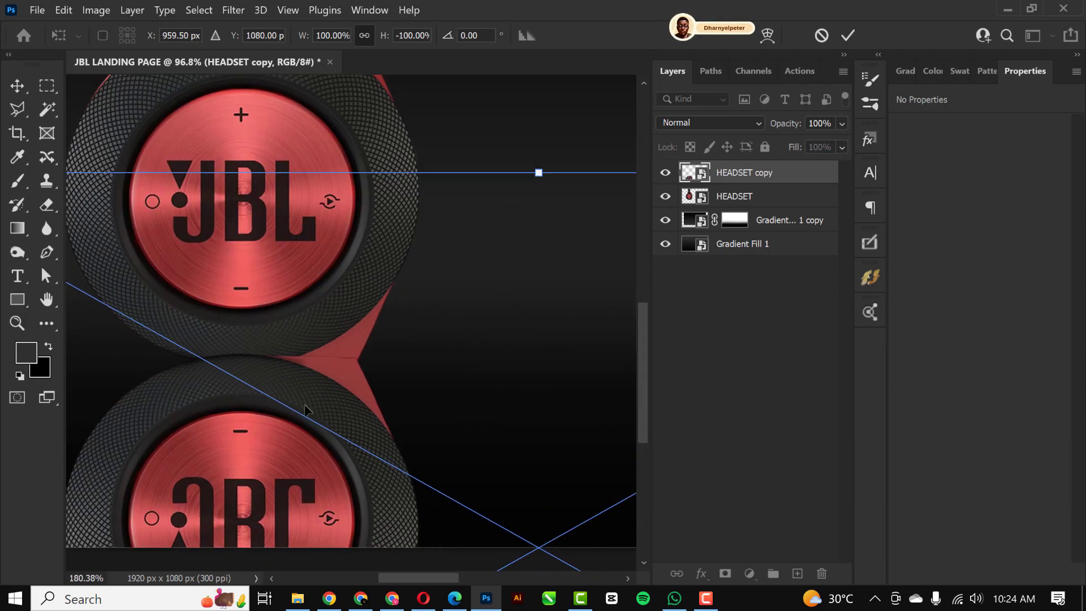
drag(355, 359, 355, 367)
scroll(355, 367, down, 8)
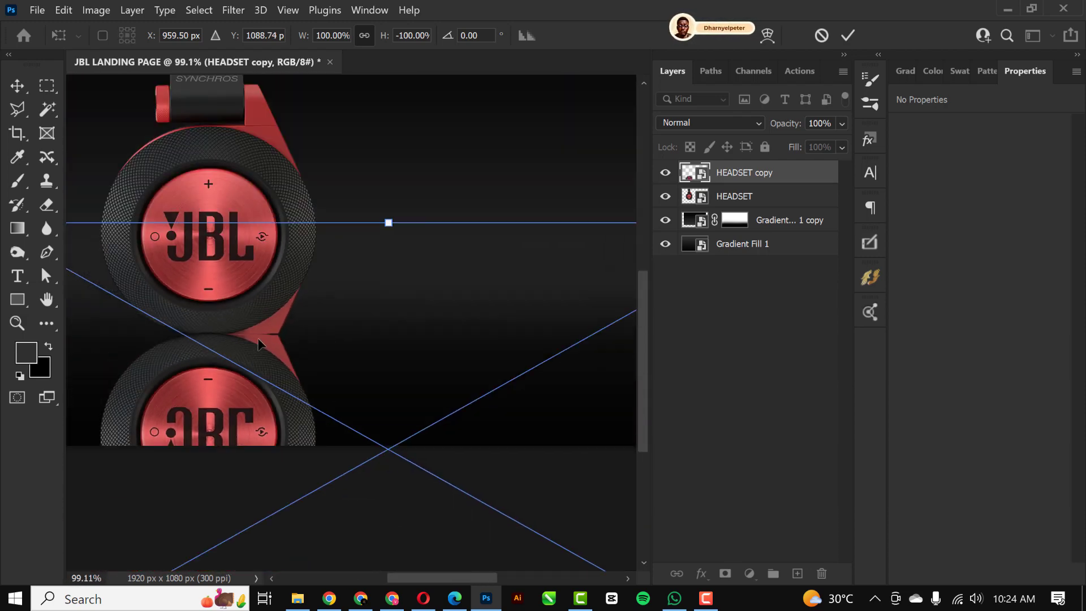
scroll(254, 343, up, 7)
scroll(232, 317, down, 8)
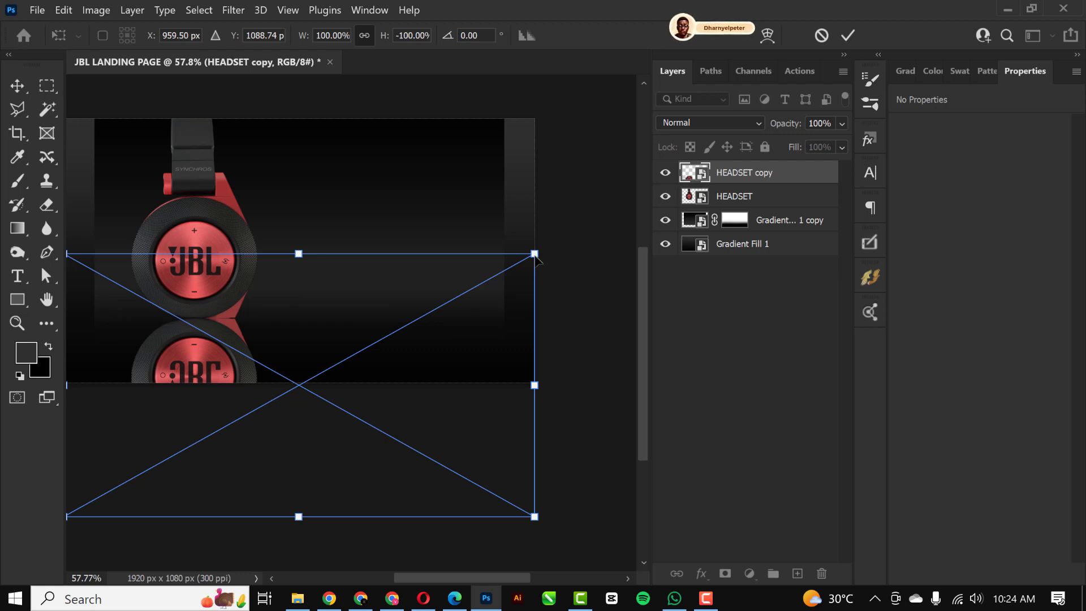
Step: Distort the flipped headset copy by pulling its upper-right corner slightly outward to close the gap with the original, and apply the transform
drag(535, 254, 539, 249)
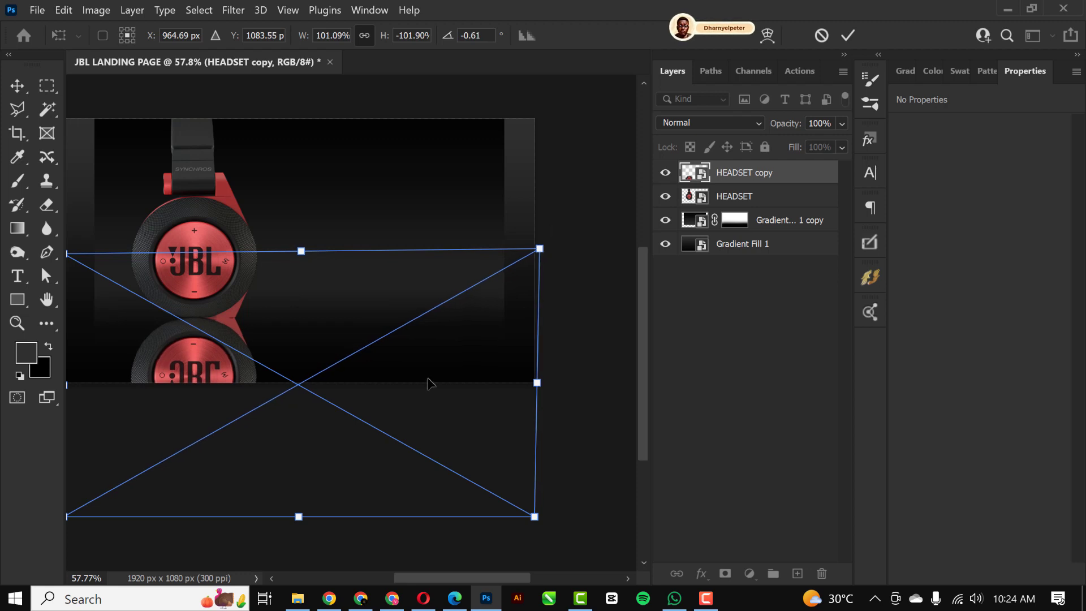
key(Return)
scroll(351, 314, down, 2)
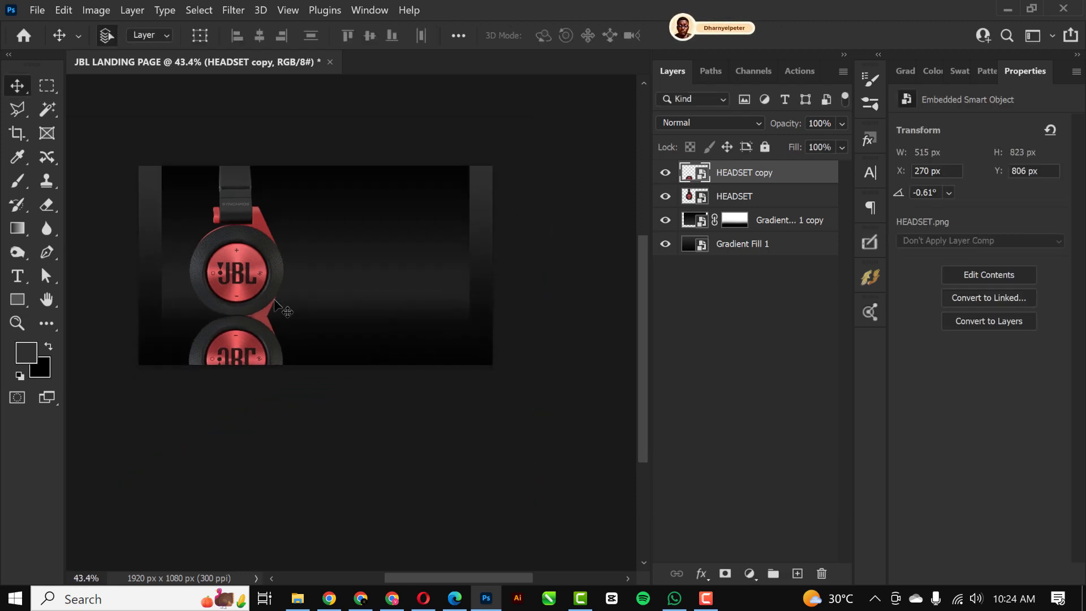
scroll(281, 310, up, 2)
scroll(182, 303, up, 1)
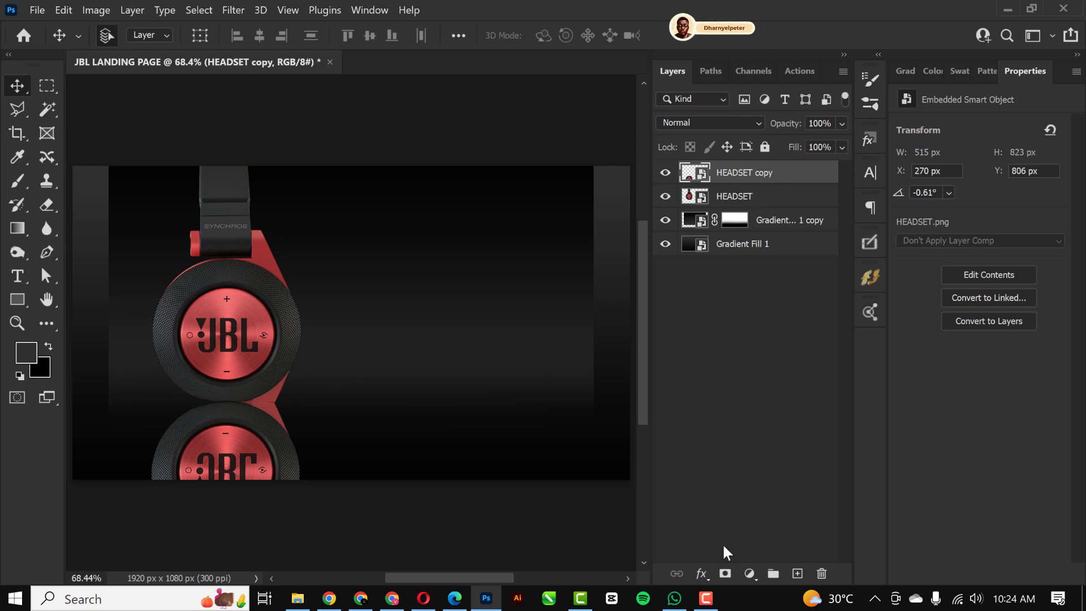
Step: Add a layer mask to the flipped headset copy and set up the Gradient tool with the black-to-transparent Basics preset
click(725, 574)
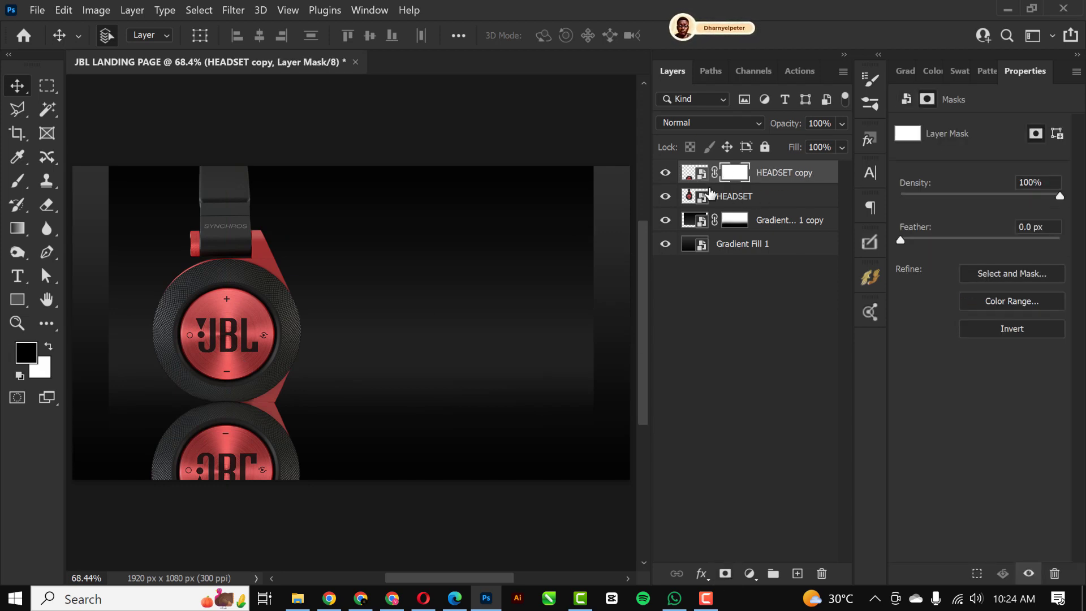
key(g)
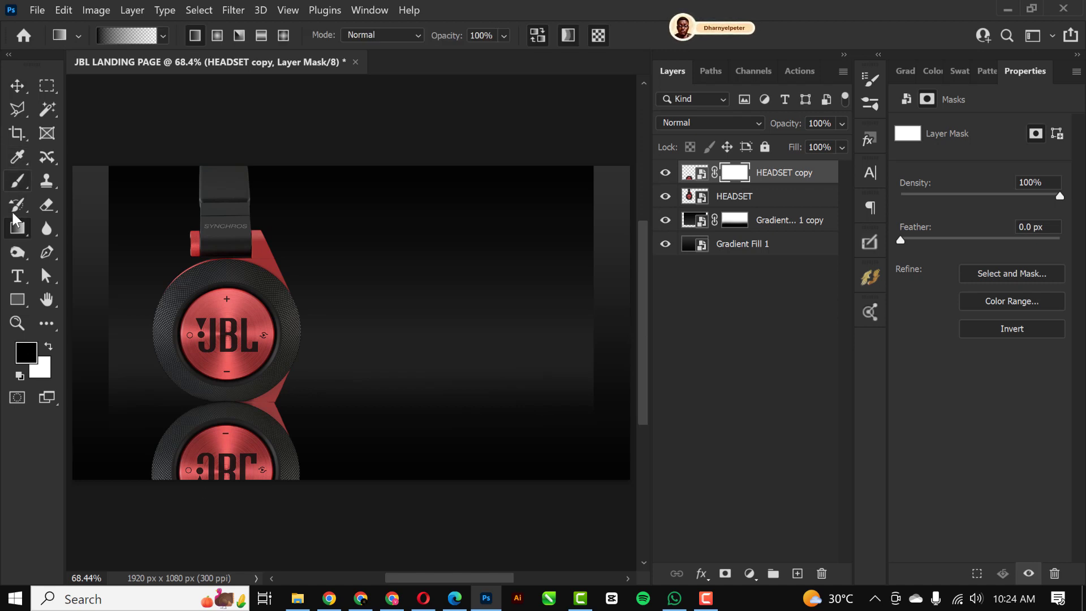
click(163, 37)
click(38, 69)
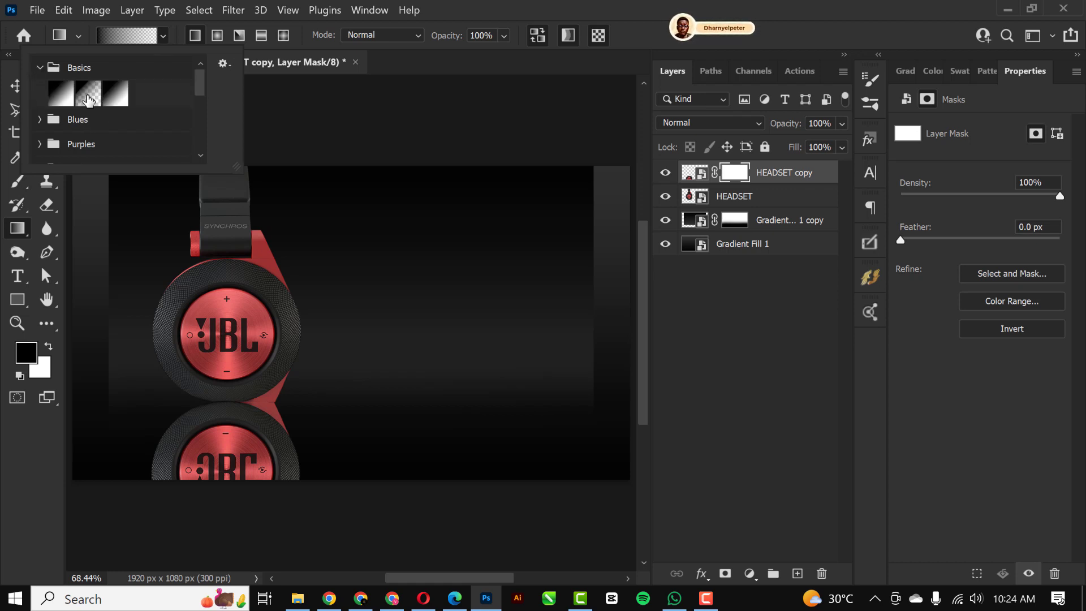
click(387, 398)
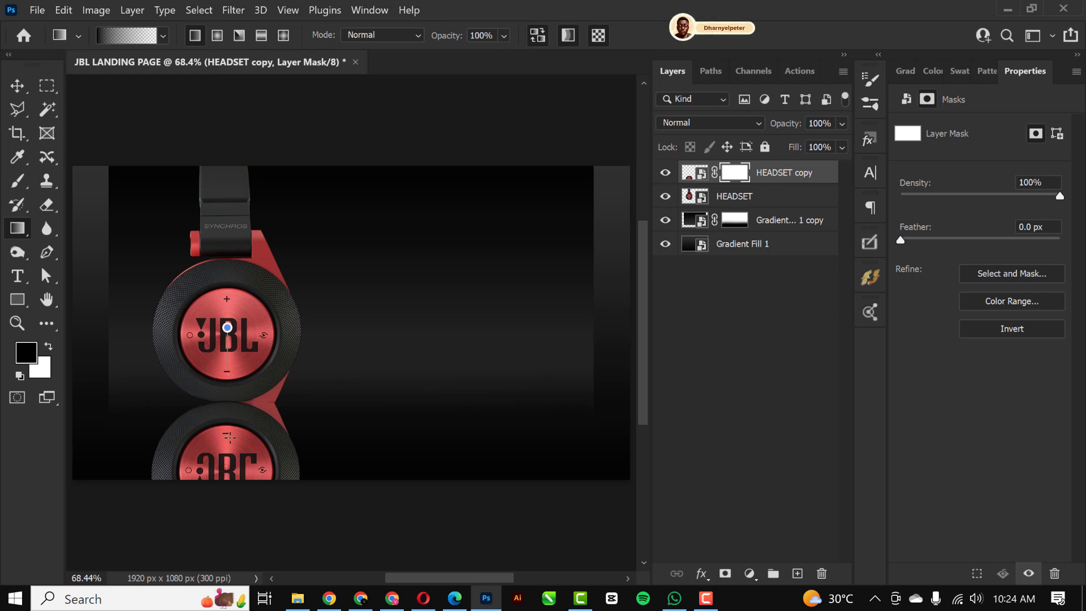
Step: Apply linear gradients on the headset copy's mask so the reflection fades out toward the canvas's bottom edge
drag(227, 327, 233, 508)
drag(241, 340, 247, 485)
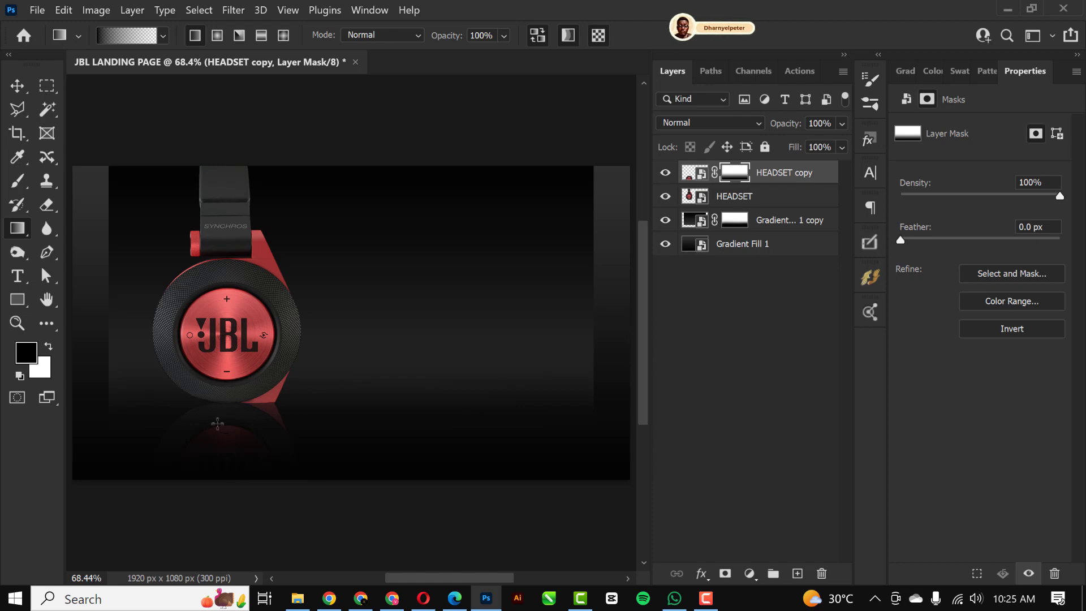
scroll(217, 424, up, 5)
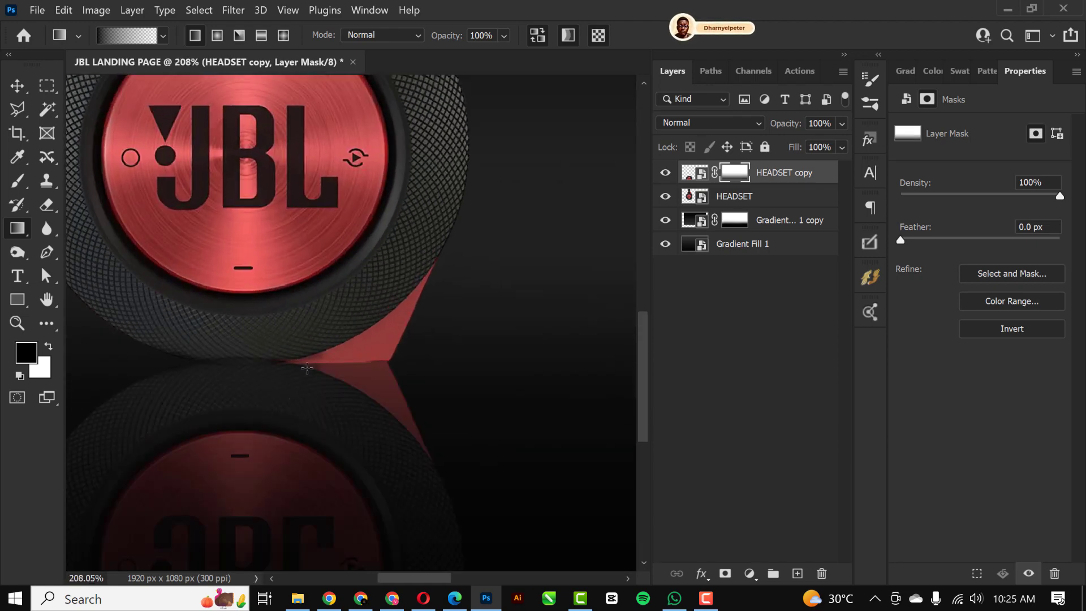
scroll(289, 390, down, 3)
scroll(270, 399, down, 5)
scroll(284, 459, down, 5)
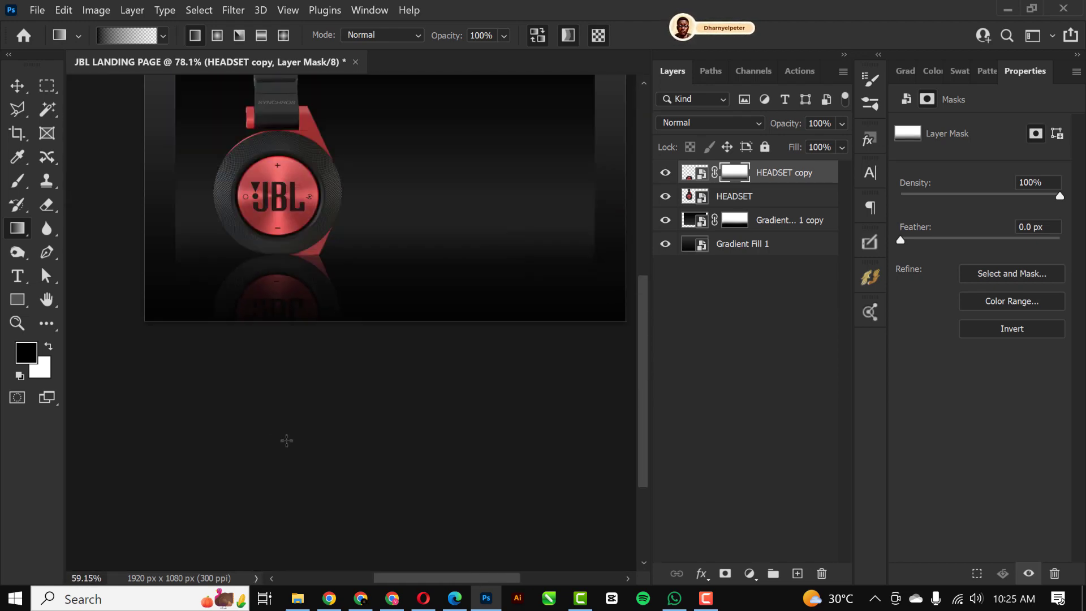
Step: Strengthen the reflection's fade with further black-to-transparent gradients on the headset copy's mask
drag(274, 399, 274, 277)
scroll(289, 308, up, 4)
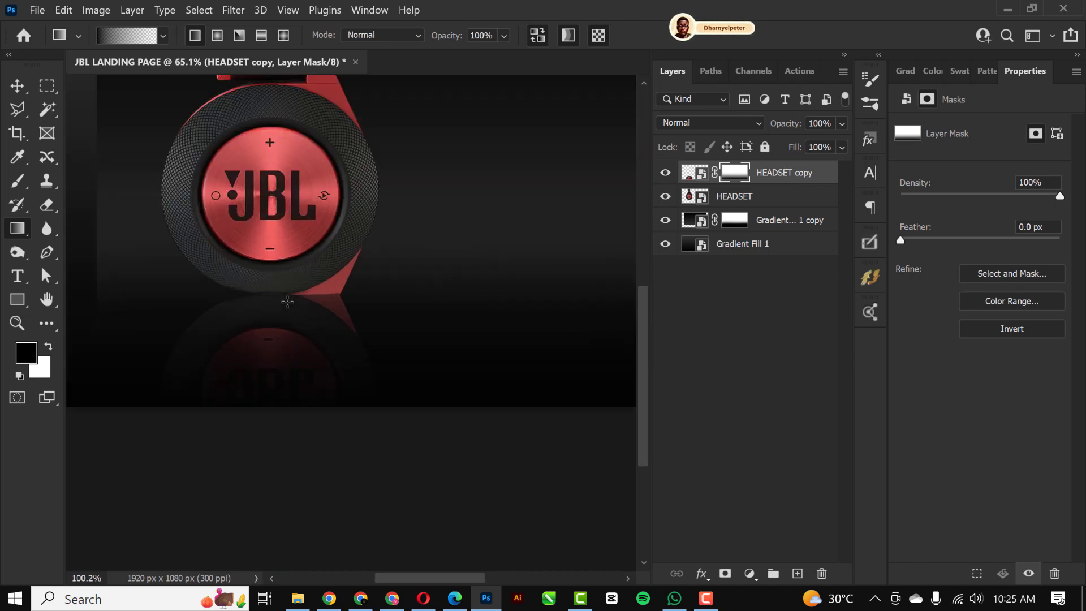
drag(271, 205, 283, 453)
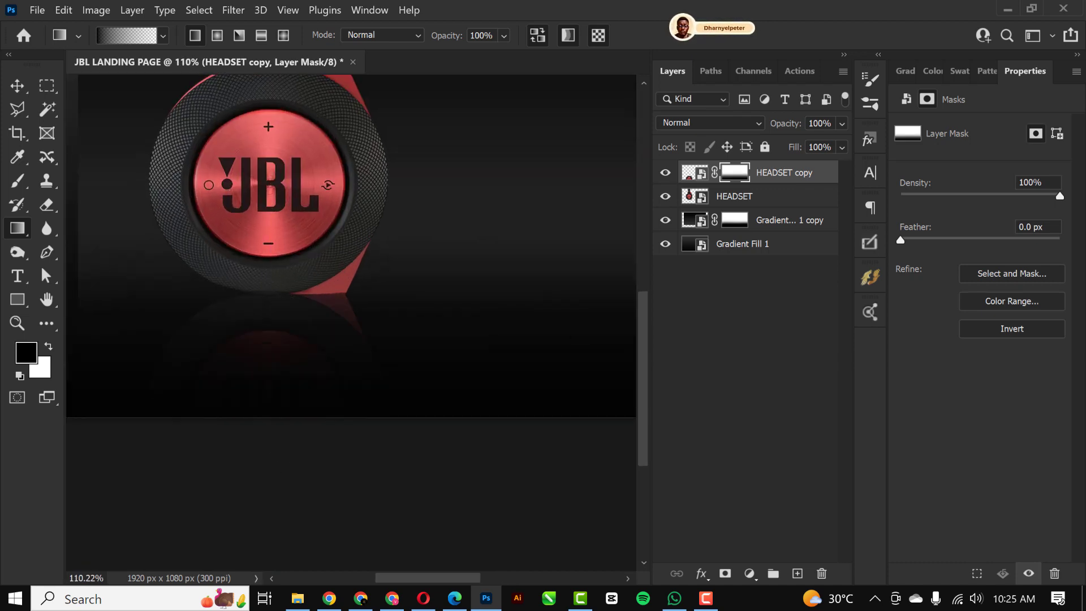
key(v)
drag(303, 333, 301, 366)
scroll(290, 340, up, 1)
scroll(290, 340, down, 4)
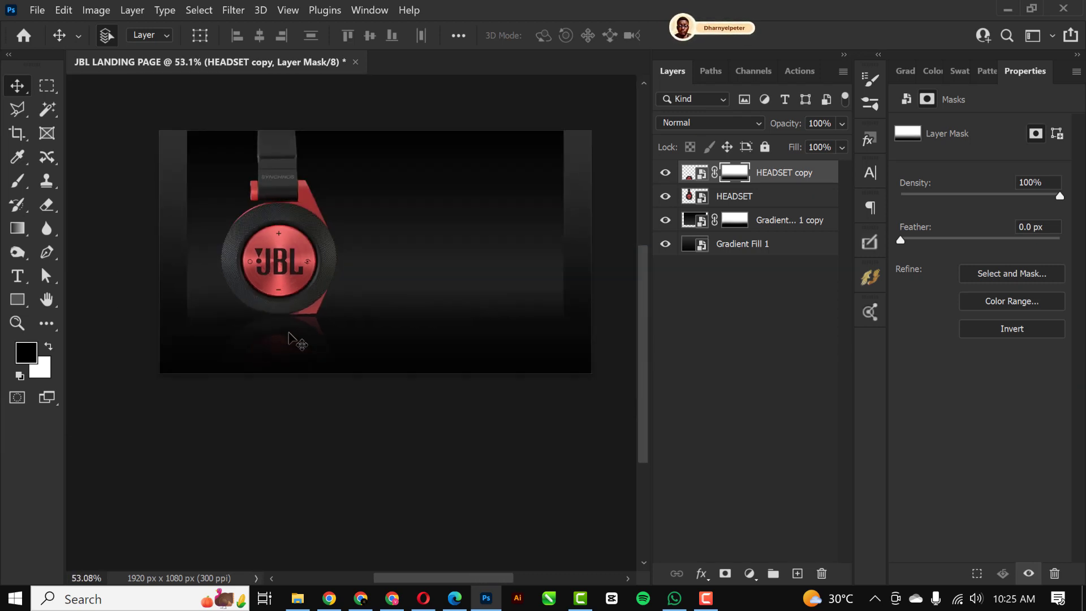
scroll(290, 340, down, 1)
scroll(290, 340, up, 2)
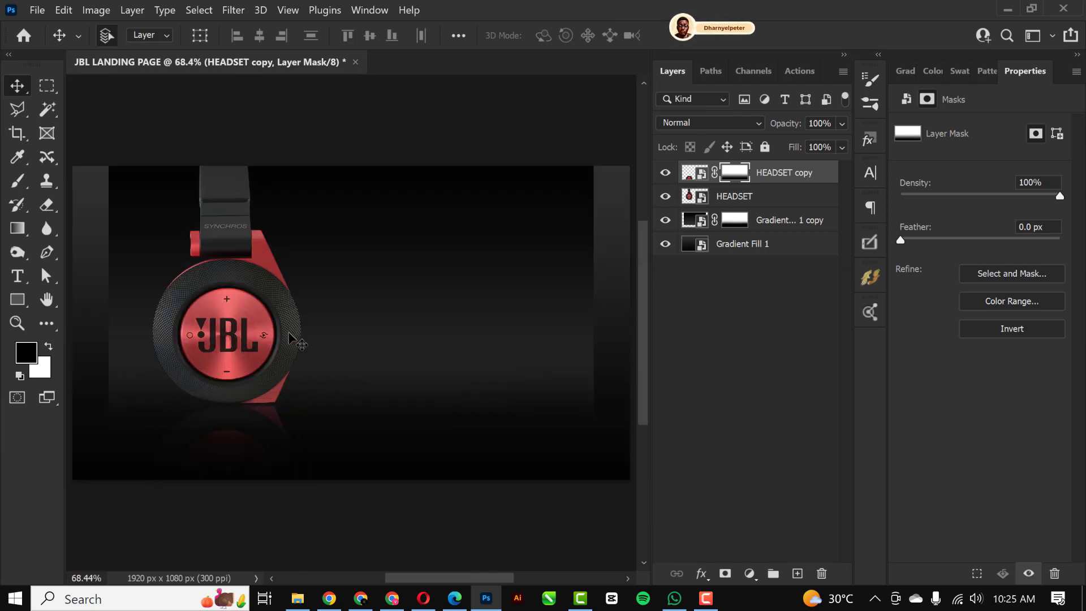
Step: Group the HEADSET and HEADSET copy layers and name the group HEADSET
click(774, 203)
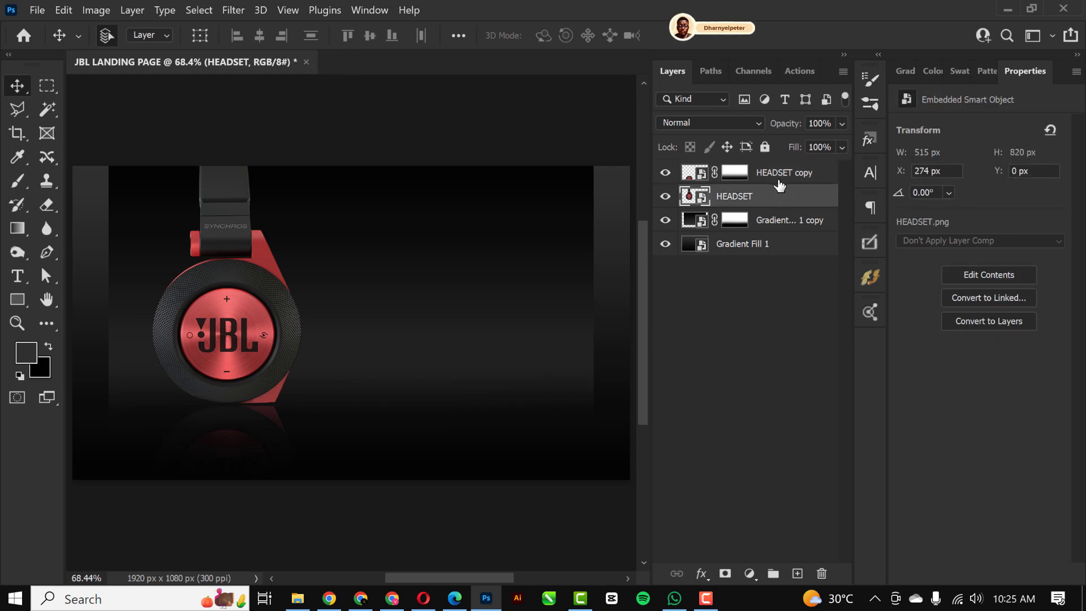
shift+click(780, 180)
key(ctrl+g)
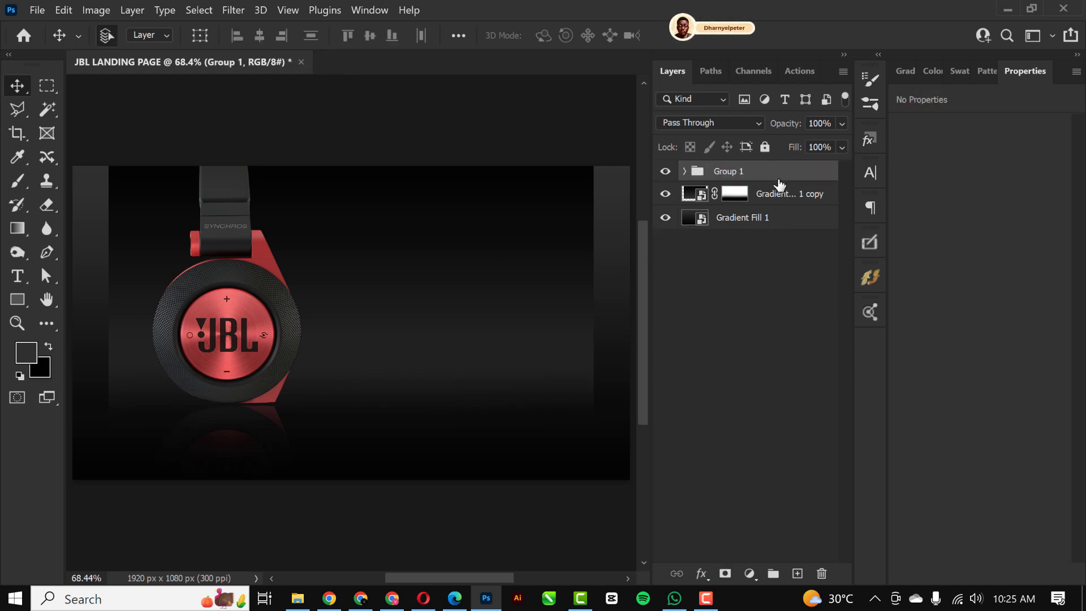
double_click(725, 171)
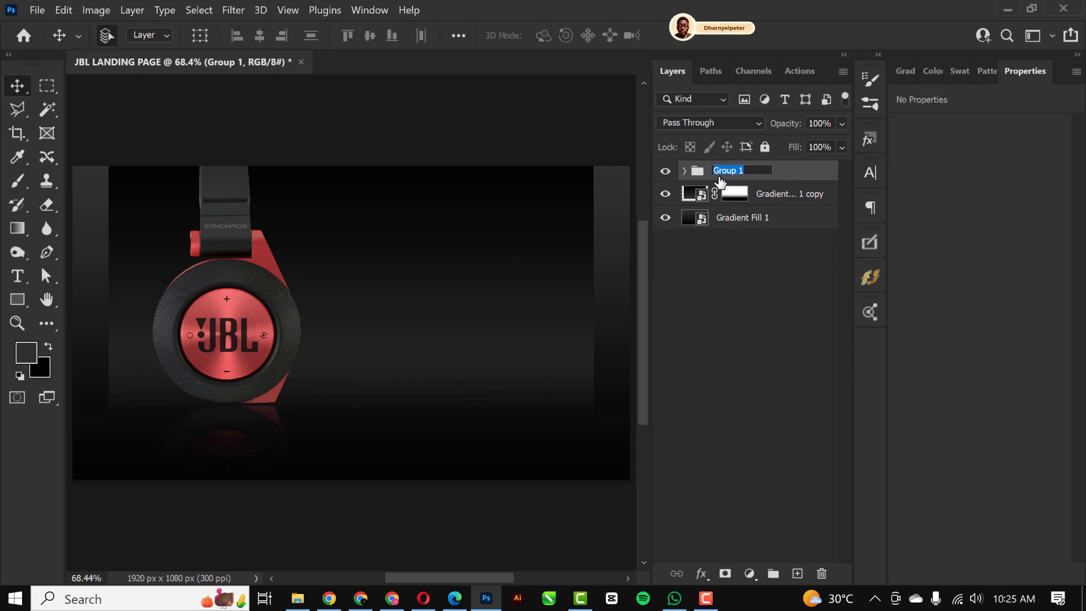
text(HEADSET)
key(Return)
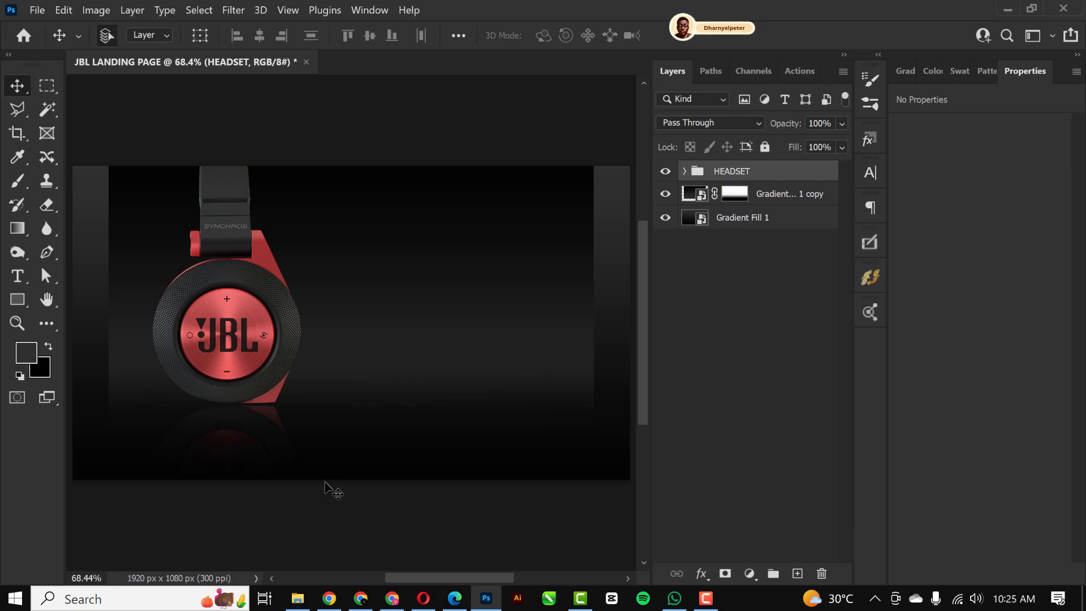
Step: Place the halftone image pngegg (4) from the JBL HEADSET folder into the design, positioned over the headset's ear cup
click(298, 599)
click(571, 170)
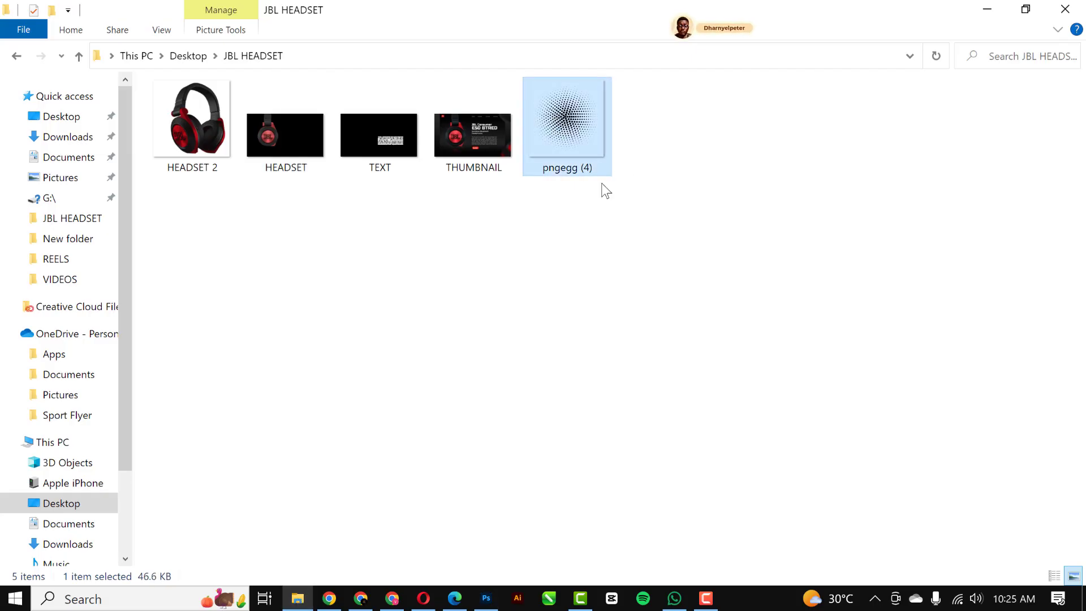
drag(563, 119, 243, 342)
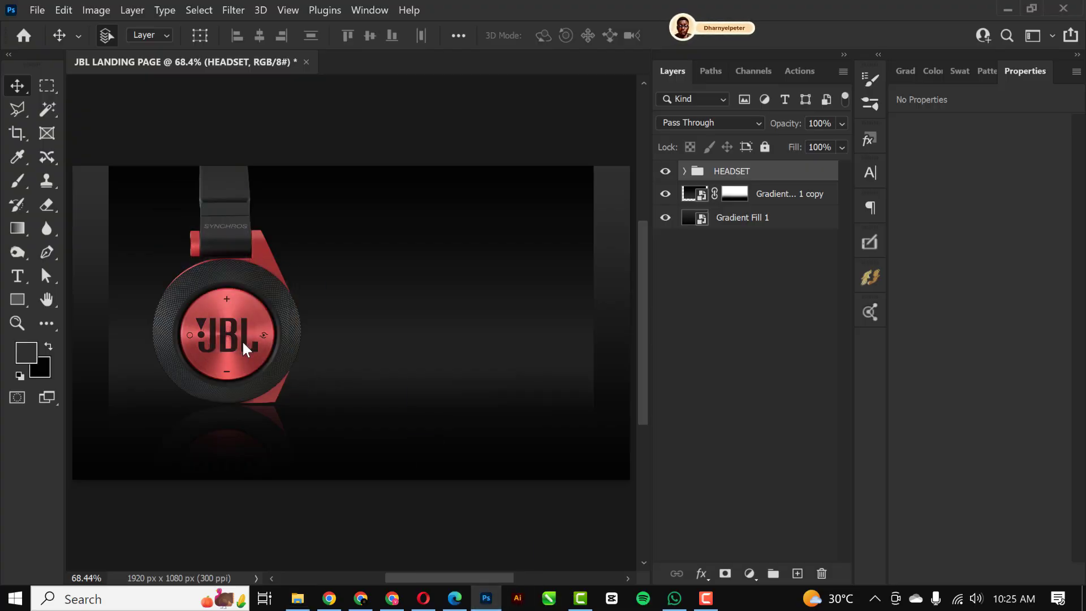
drag(412, 373, 299, 375)
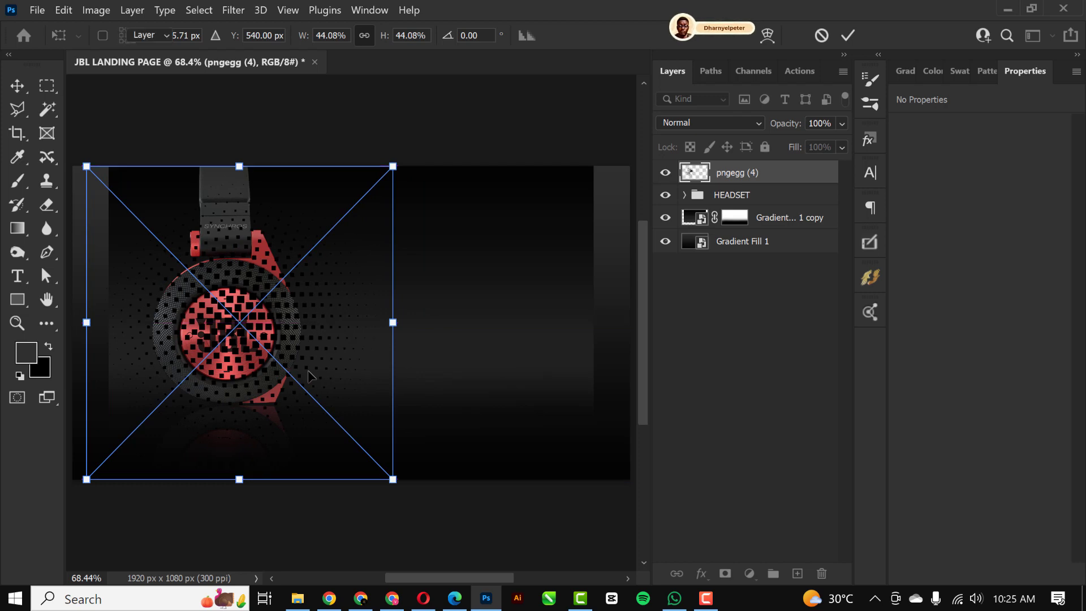
key(Return)
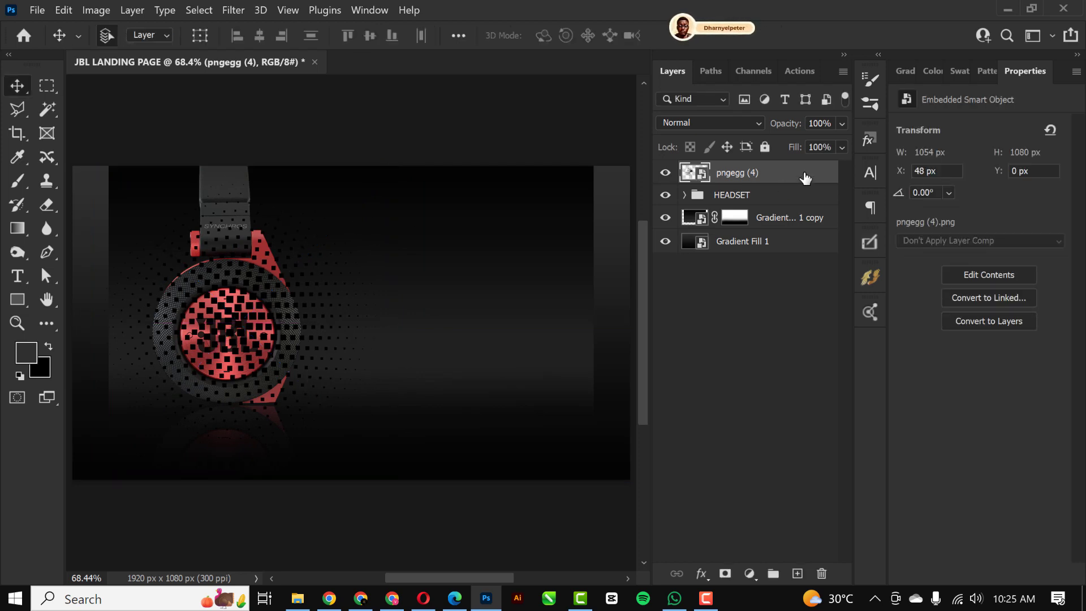
Step: Give the halftone layer a white Color Overlay in Normal mode at 44% opacity
double_click(806, 177)
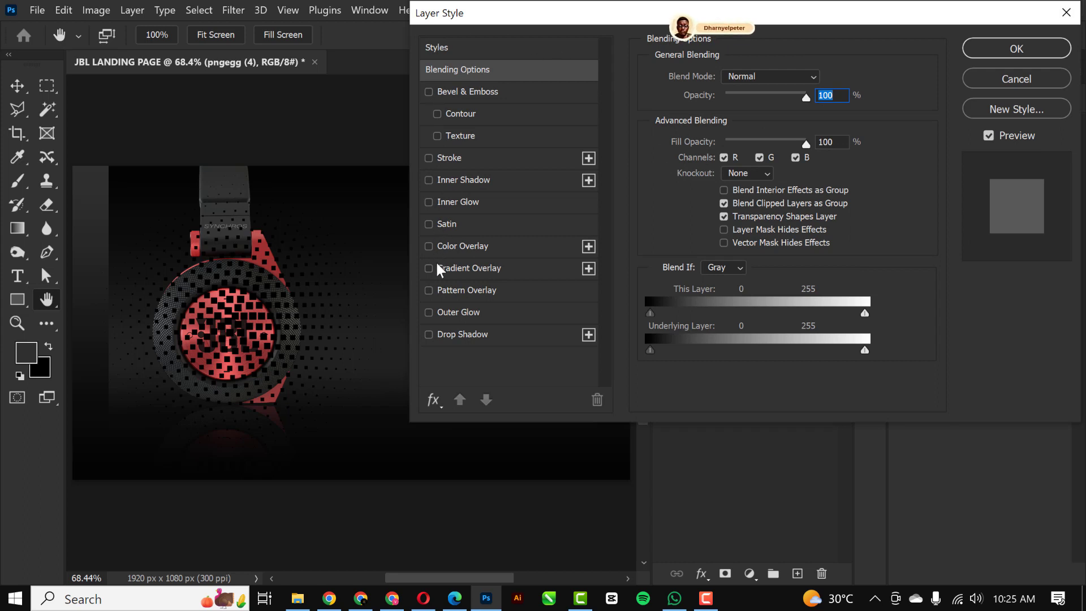
click(429, 247)
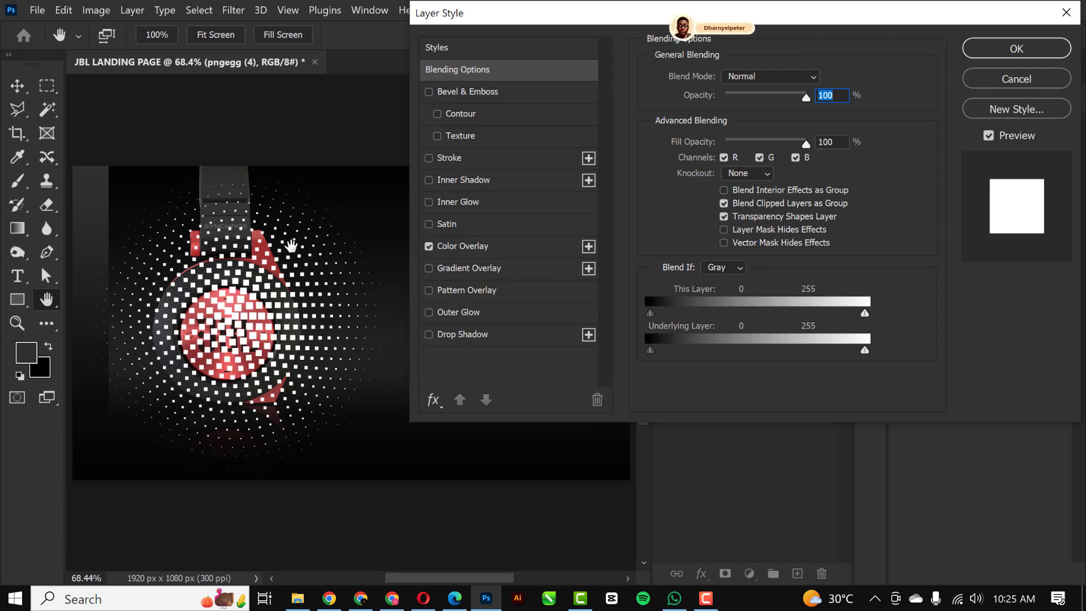
click(547, 249)
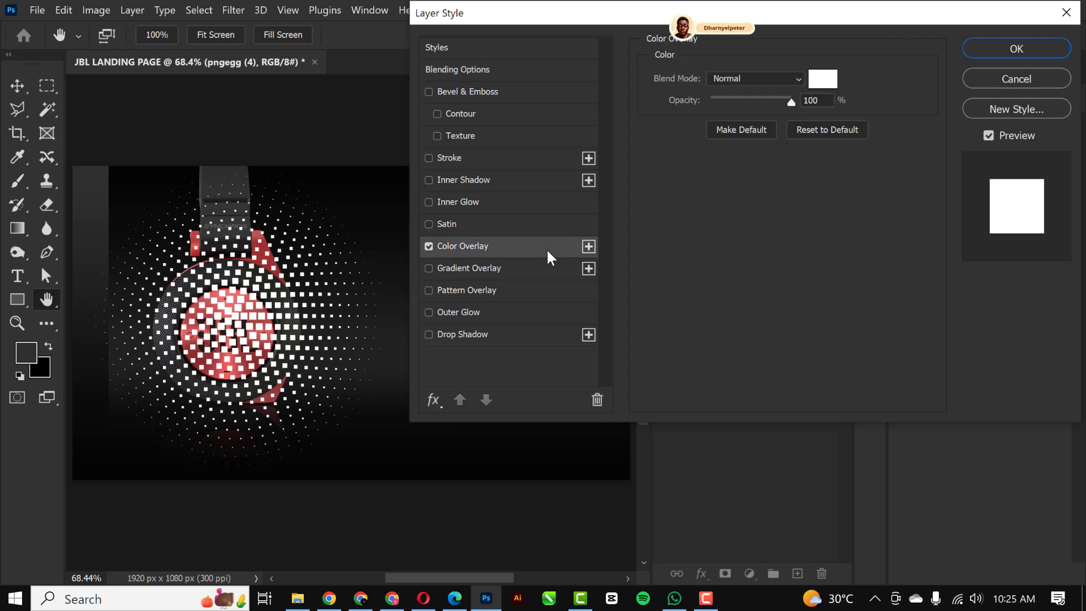
drag(793, 108, 745, 104)
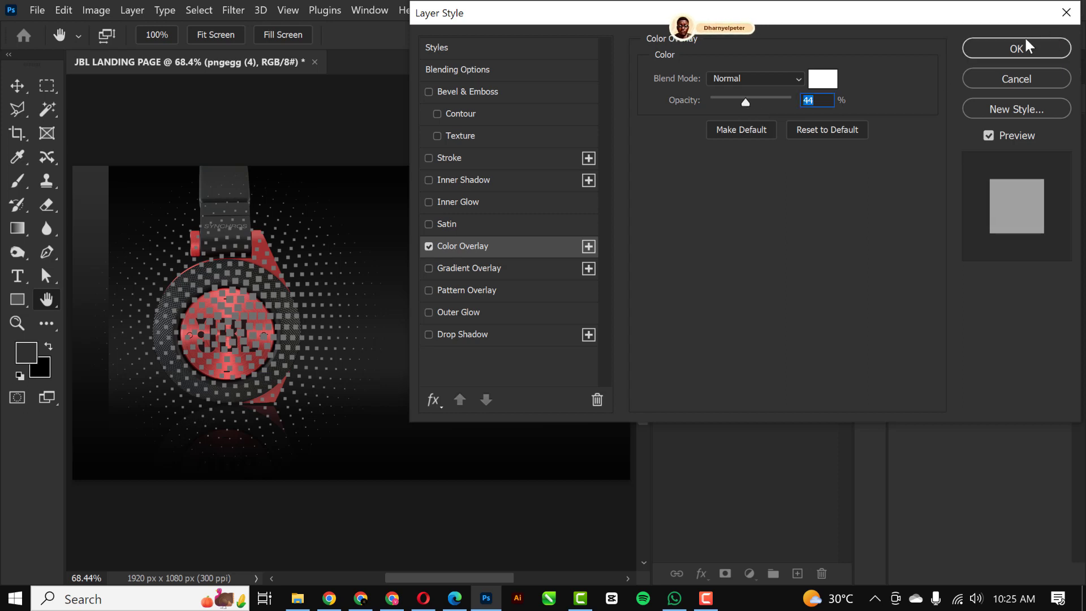
click(1045, 48)
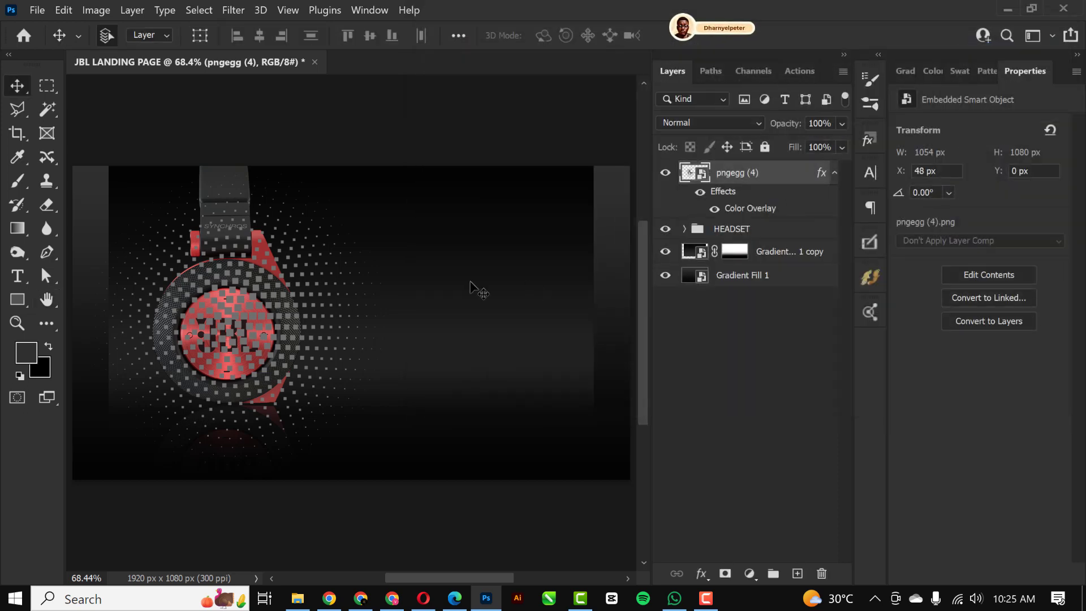
Step: Move the halftone layer beneath the HEADSET group and scale it down around its centre to about 905 x 928 px
drag(770, 180, 769, 242)
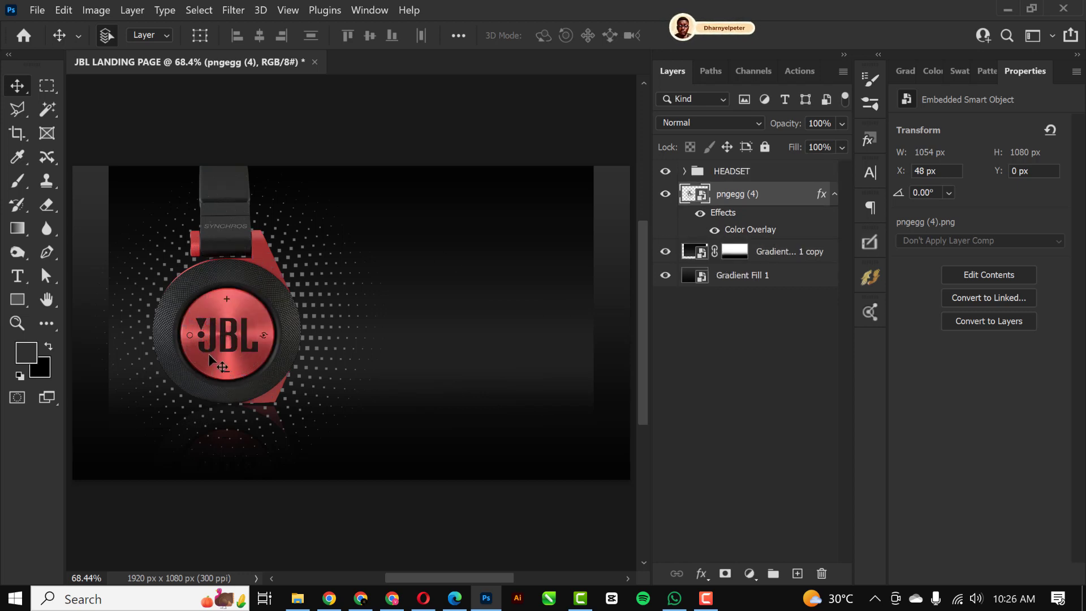
key(ctrl+t)
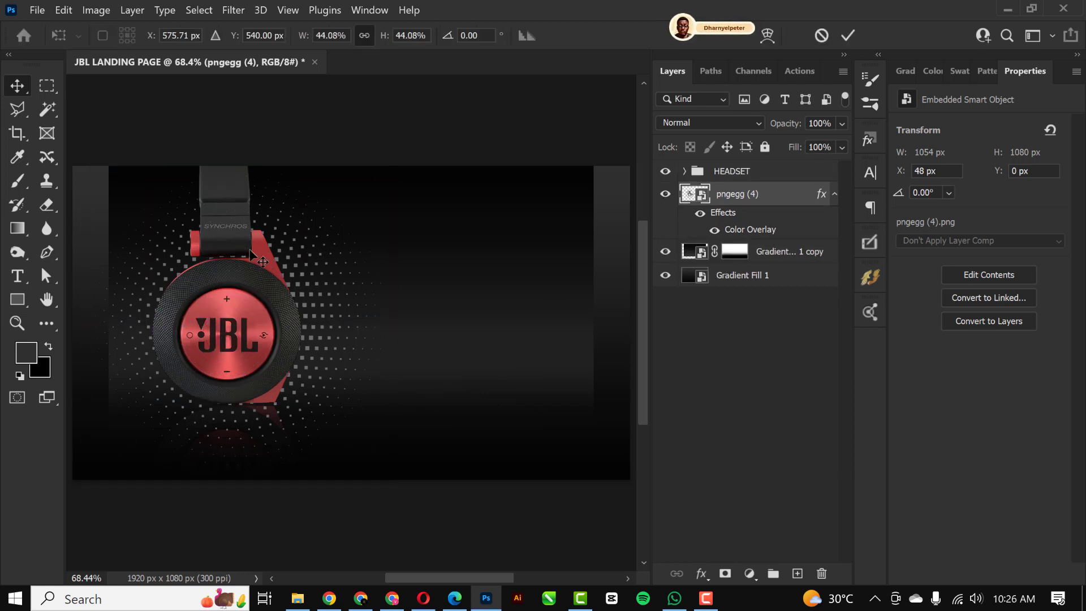
drag(393, 164, 356, 165)
key(Return)
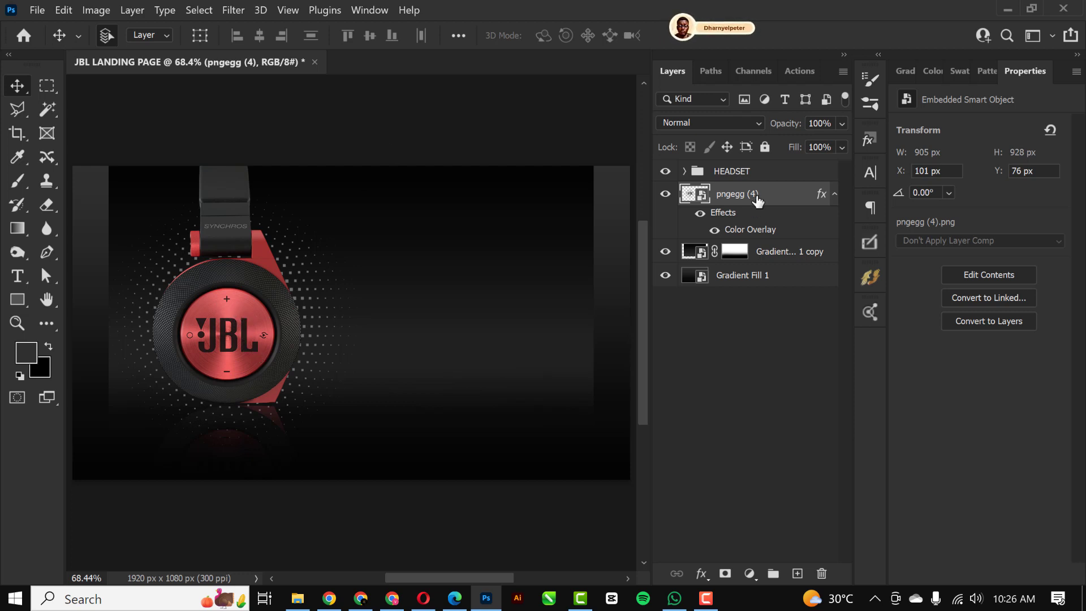
Step: Add a Selective Color adjustment clipped to the HEADSET group and raise Black in the Blacks range to about +12%
click(748, 174)
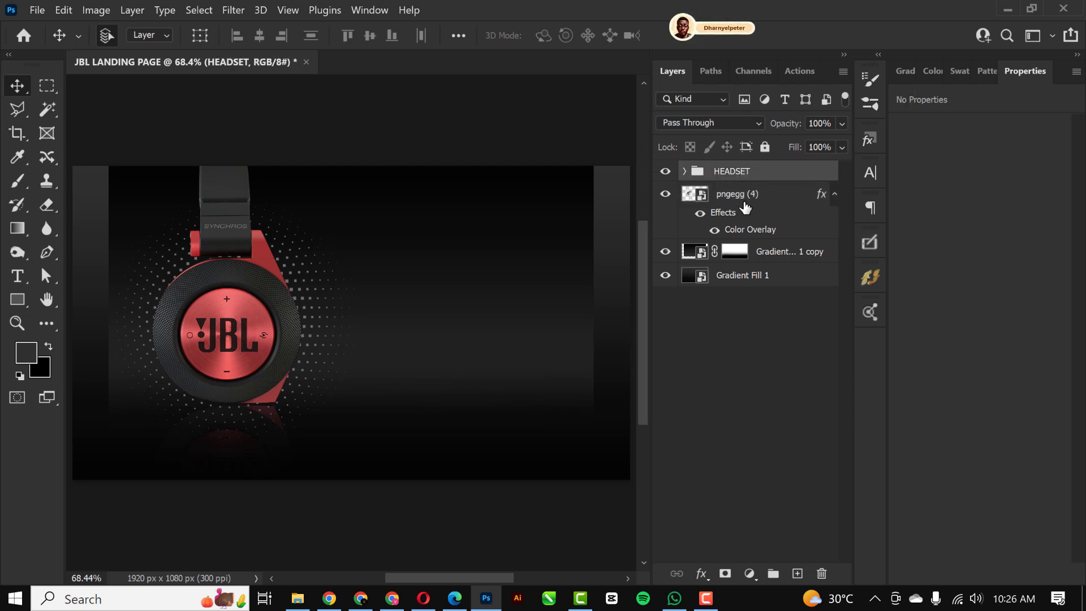
click(750, 573)
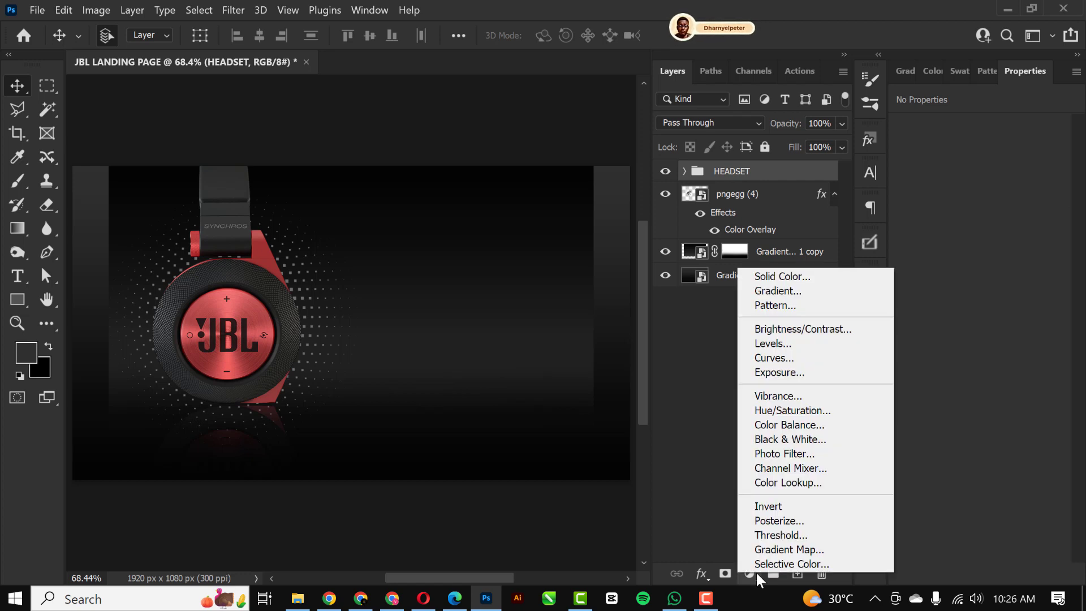
click(761, 564)
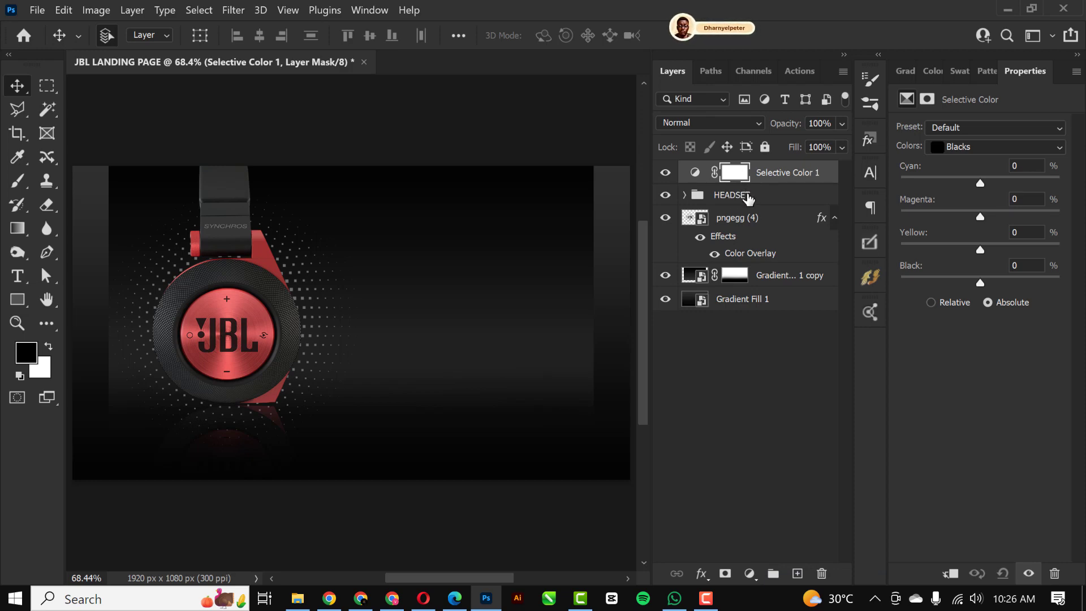
right_click(815, 176)
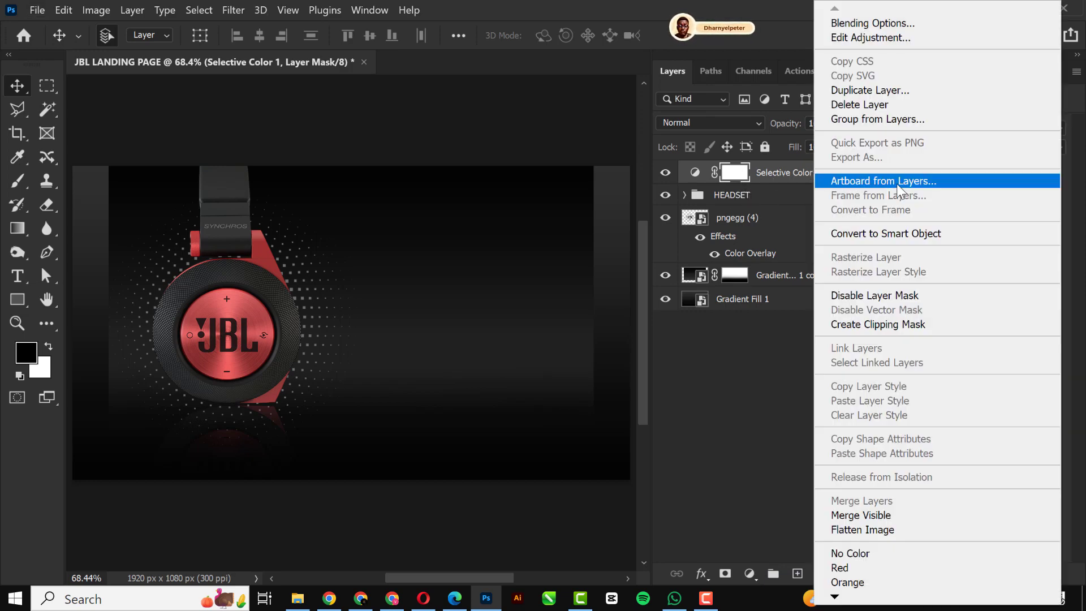
click(853, 324)
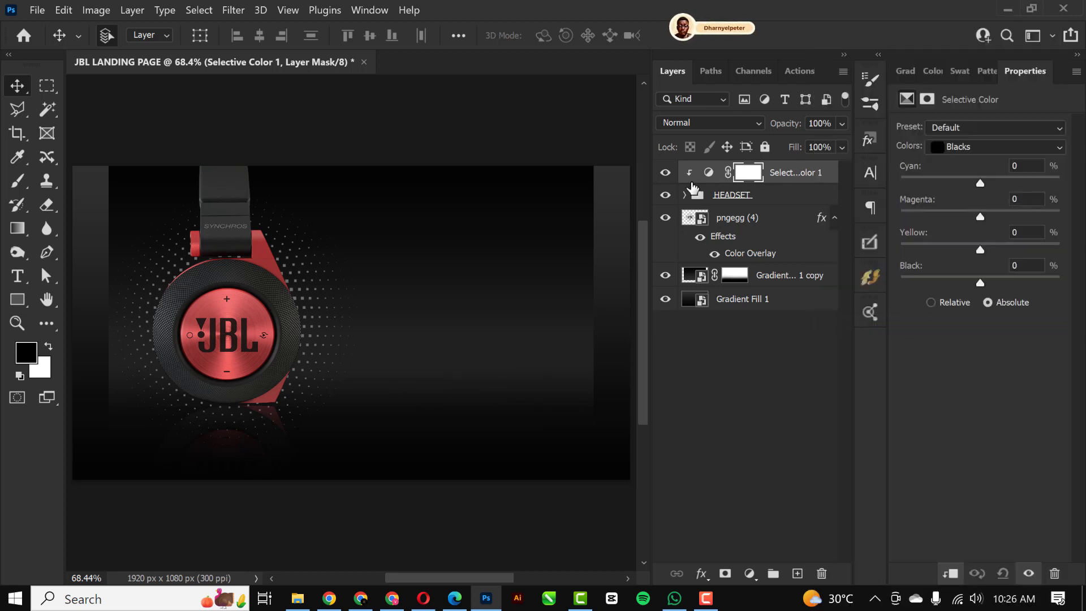
click(667, 196)
click(667, 196)
mouse_move(982, 281)
mouse_down()
mouse_move(1000, 280)
mouse_move(990, 281)
mouse_up()
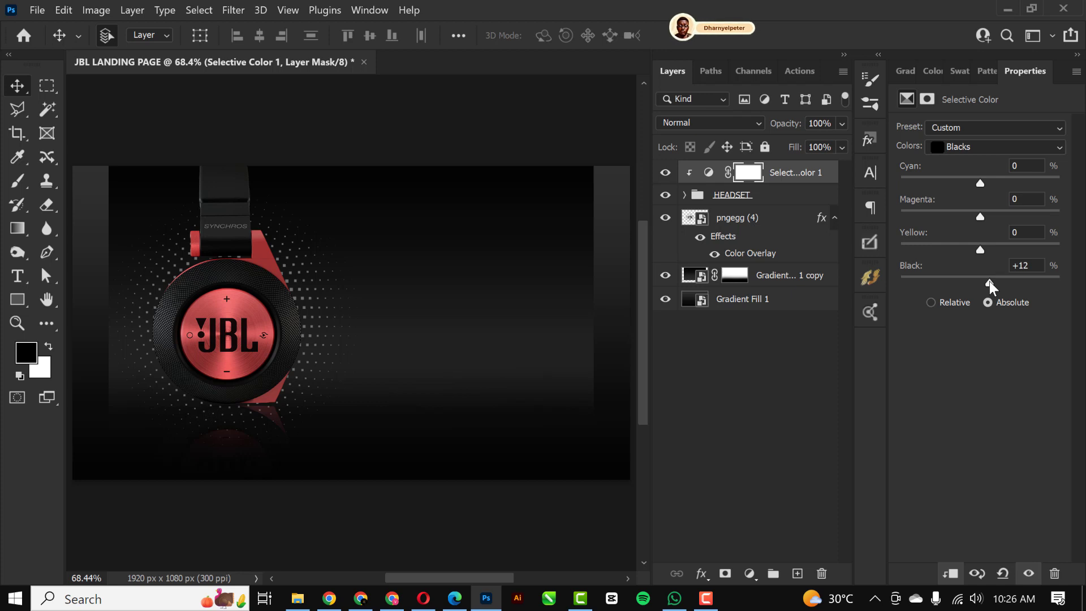
mouse_move(989, 280)
mouse_down()
mouse_move(936, 283)
mouse_move(988, 286)
mouse_up()
Step: In the Selective Color adjustment's Reds range, set Cyan to -22%, Magenta and Yellow to 0%, and Black to +23%
click(990, 142)
click(955, 161)
mouse_move(980, 282)
mouse_down()
mouse_move(1006, 277)
mouse_move(997, 280)
mouse_up()
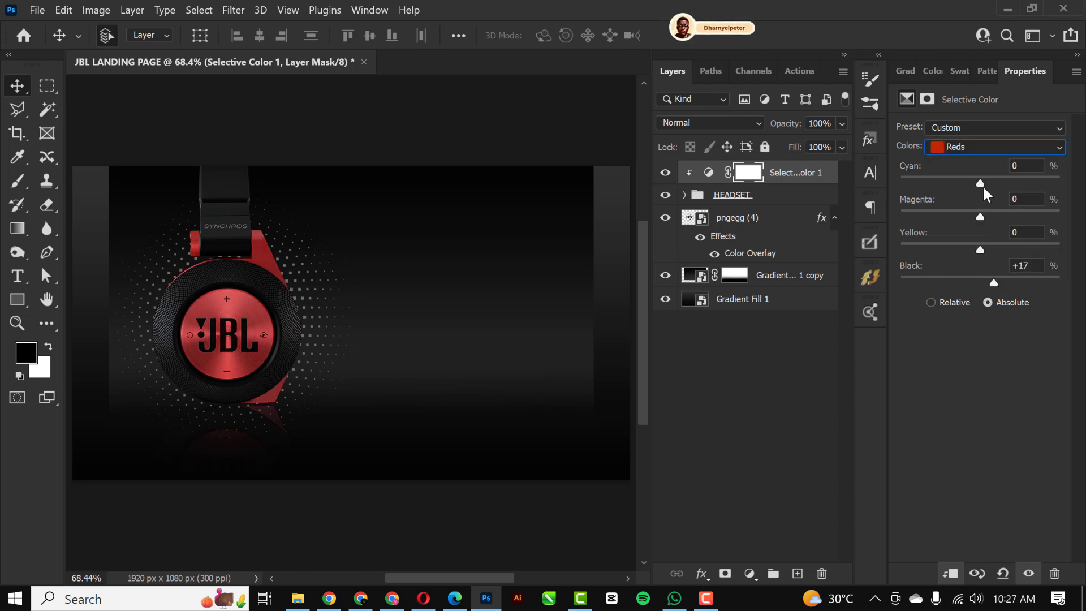
drag(996, 179, 1000, 208)
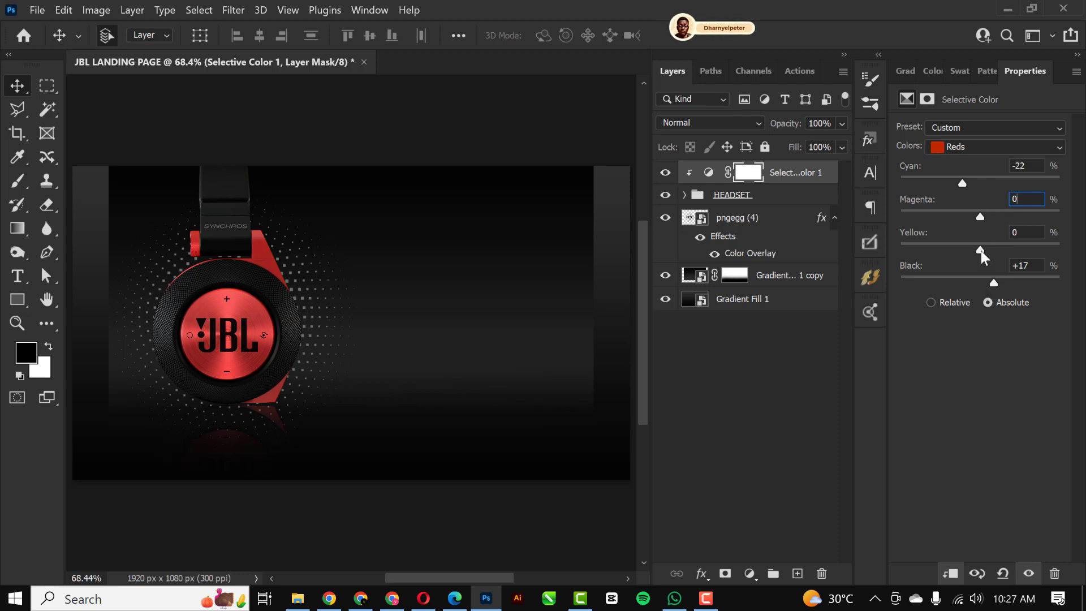
mouse_move(981, 250)
mouse_down()
mouse_move(990, 249)
mouse_move(972, 251)
mouse_move(983, 250)
mouse_up()
key(Tab)
text(0)
key(Return)
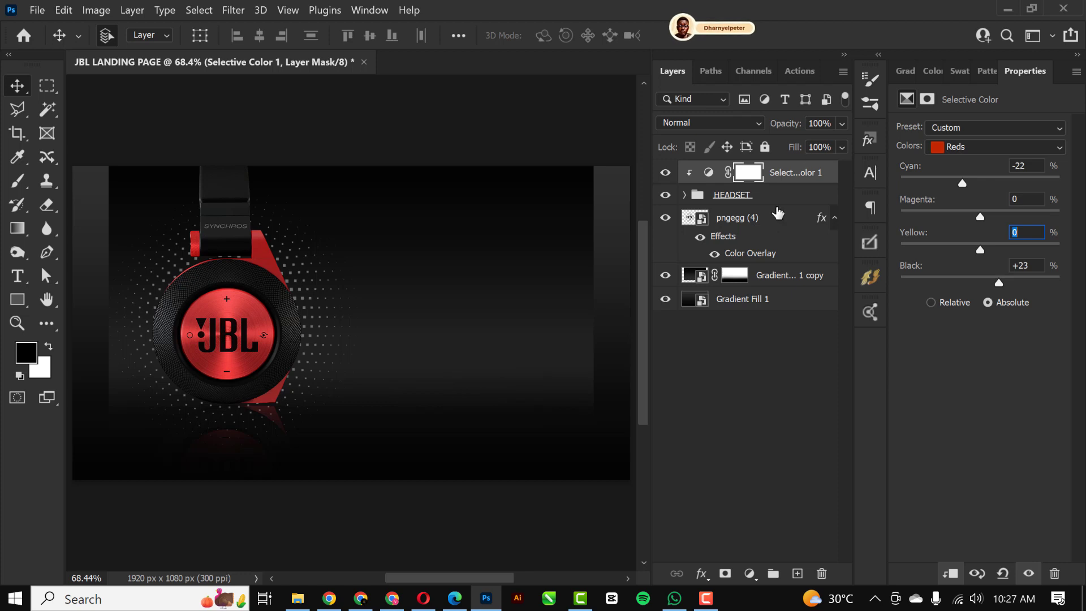
Step: Add a Hue/Saturation adjustment clipped to the HEADSET group with Saturation +21, and compare the headset with and without each adjustment
click(749, 573)
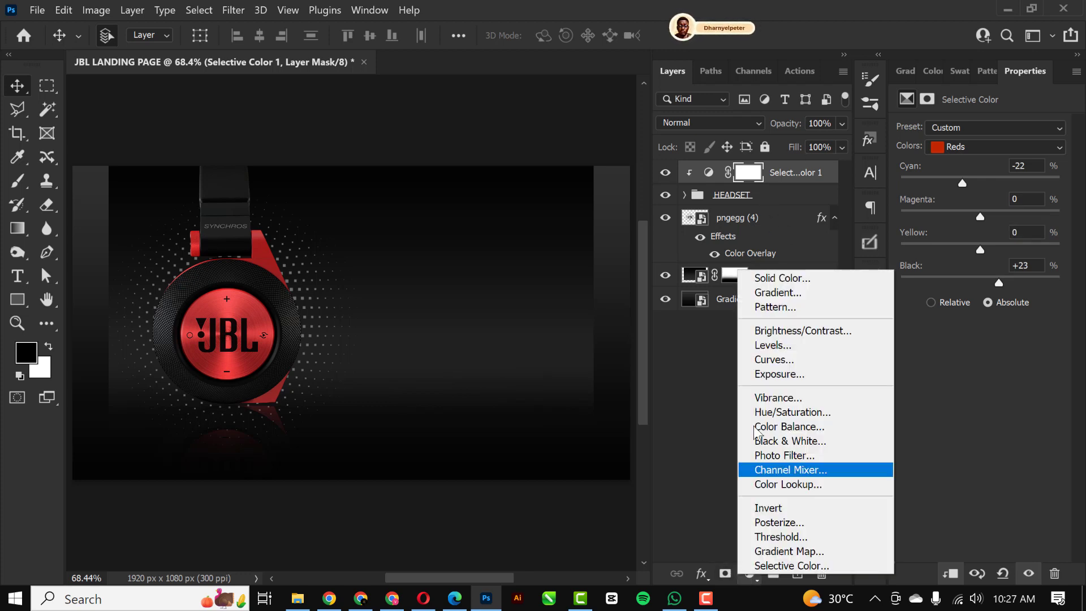
click(769, 411)
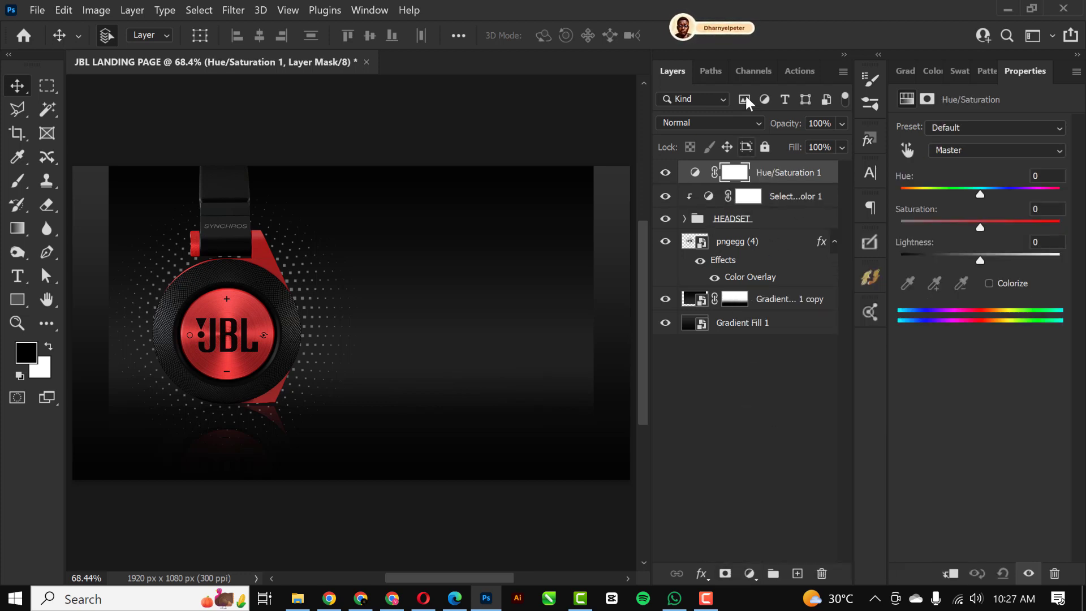
alt+click(789, 182)
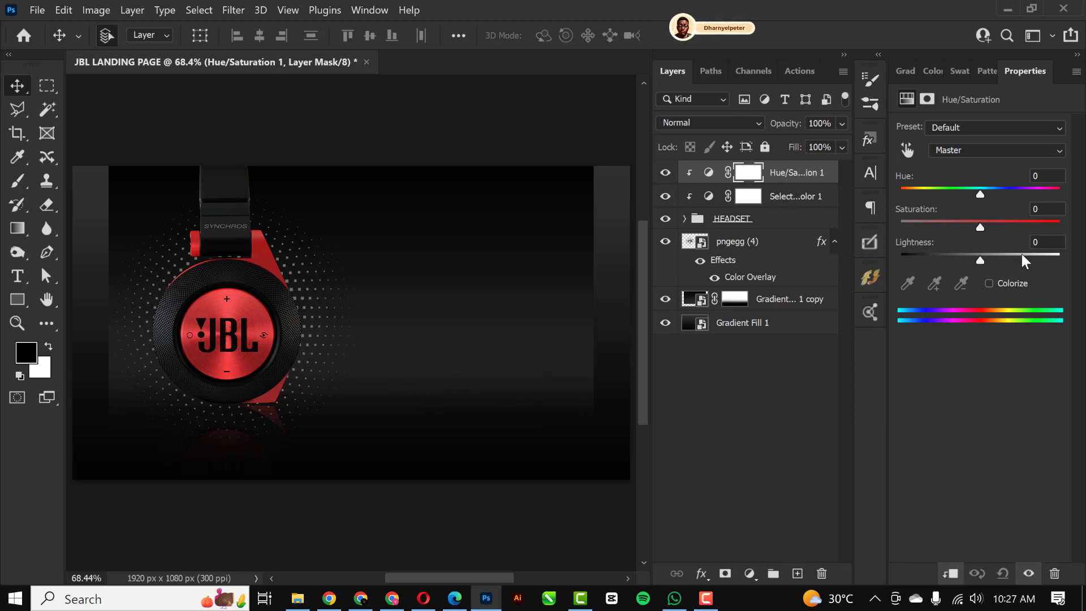
drag(982, 227, 997, 225)
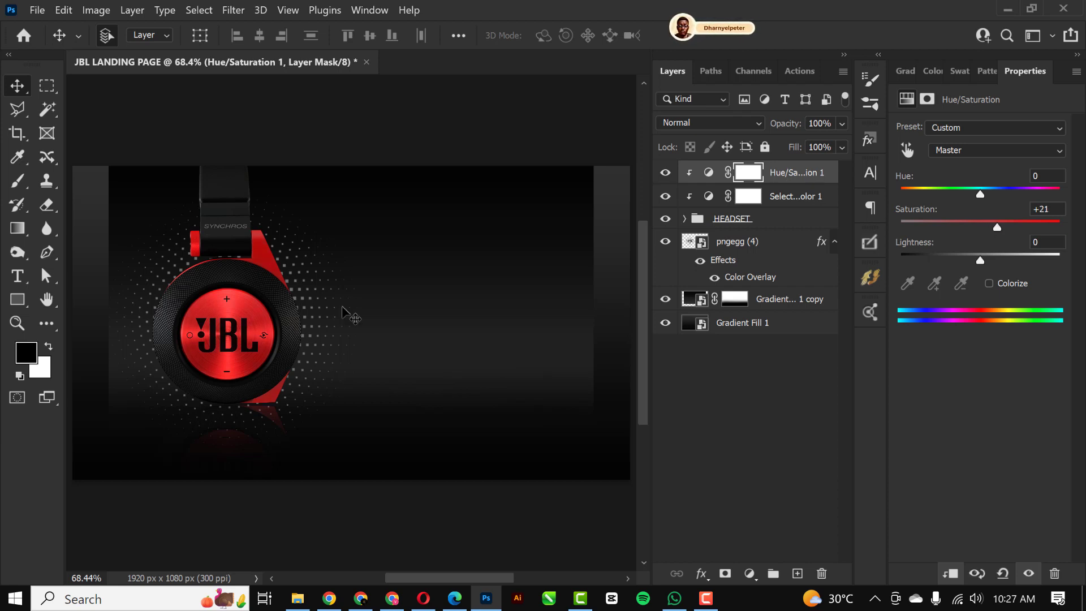
click(665, 175)
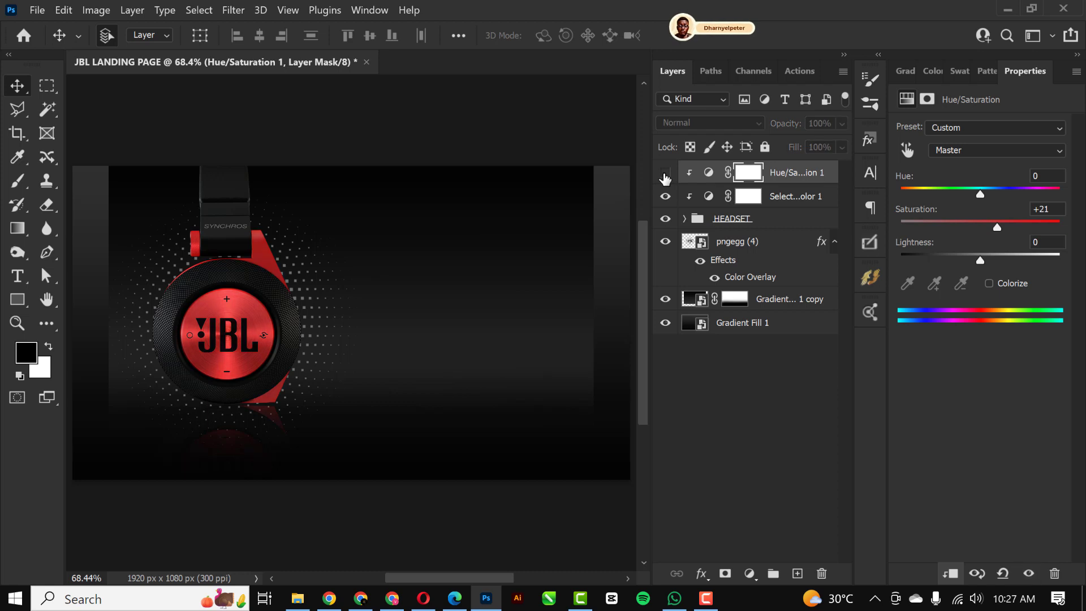
click(665, 175)
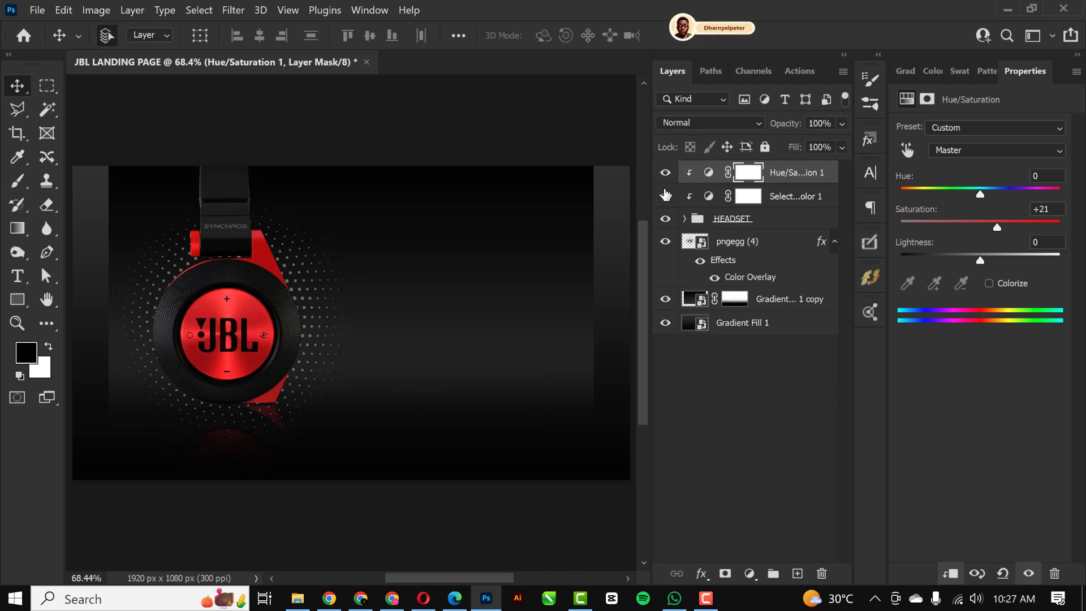
click(666, 197)
click(666, 197)
Step: Place the HEADSET 2 image from the JBL HEADSET folder on the canvas's right half, centred at about X 1329, Y 464 px
click(298, 606)
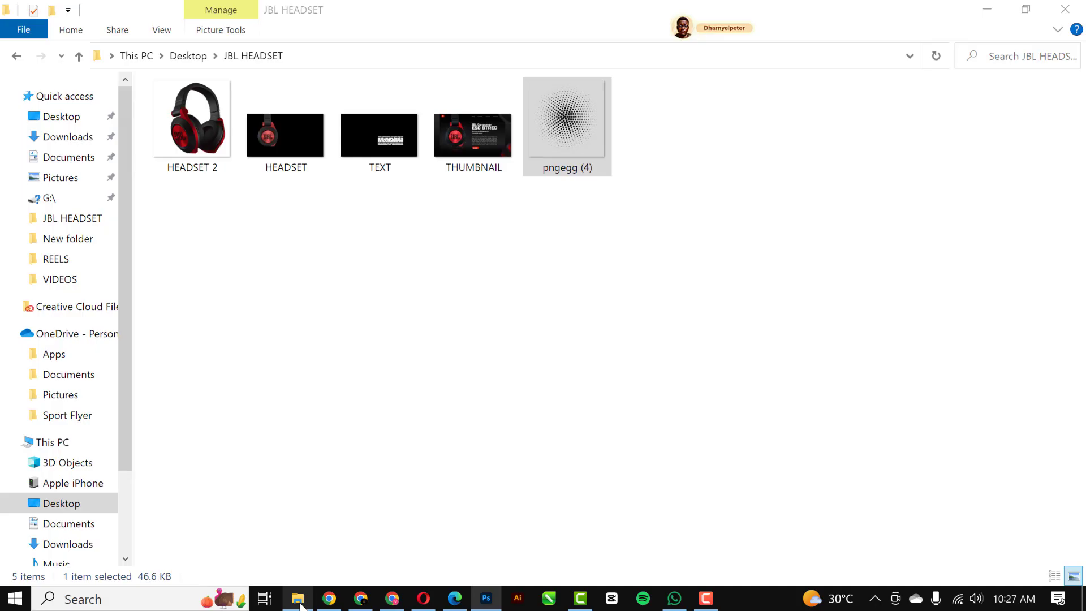
click(188, 132)
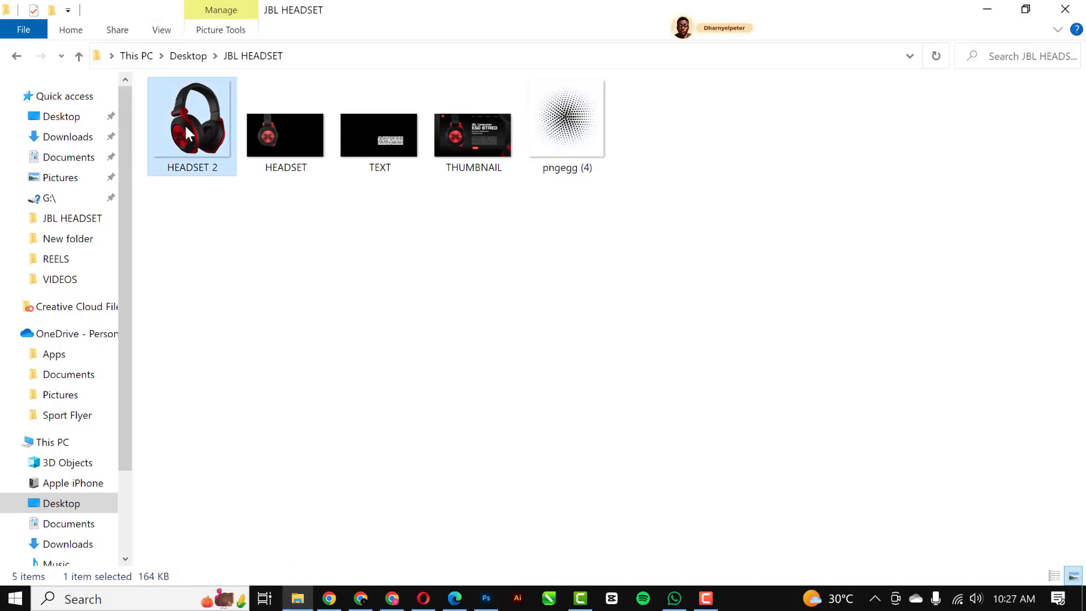
drag(190, 131, 488, 211)
scroll(403, 242, down, 3)
drag(373, 345, 463, 321)
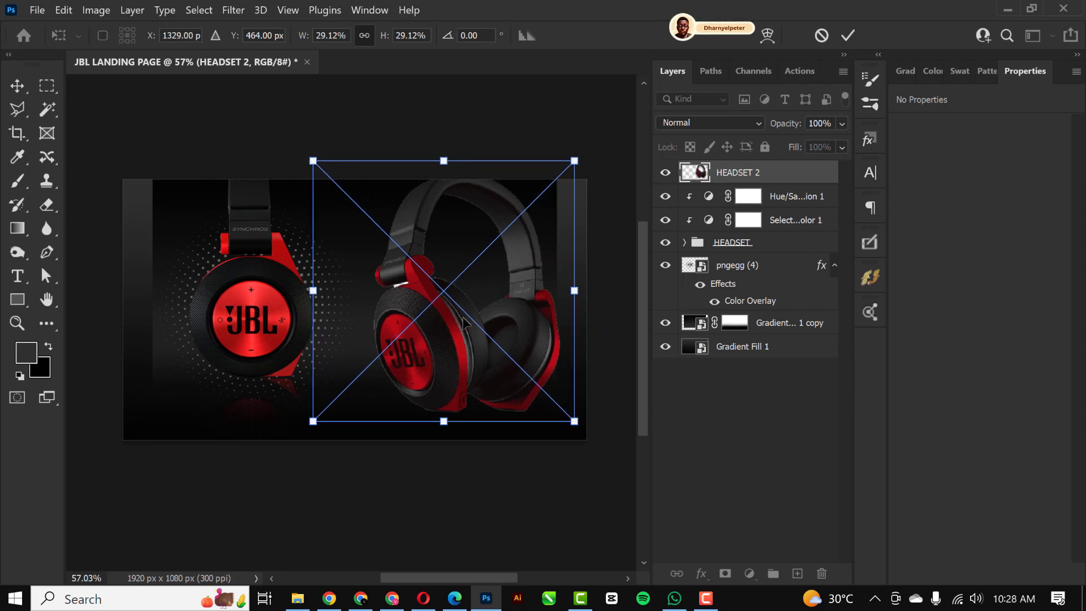
key(Return)
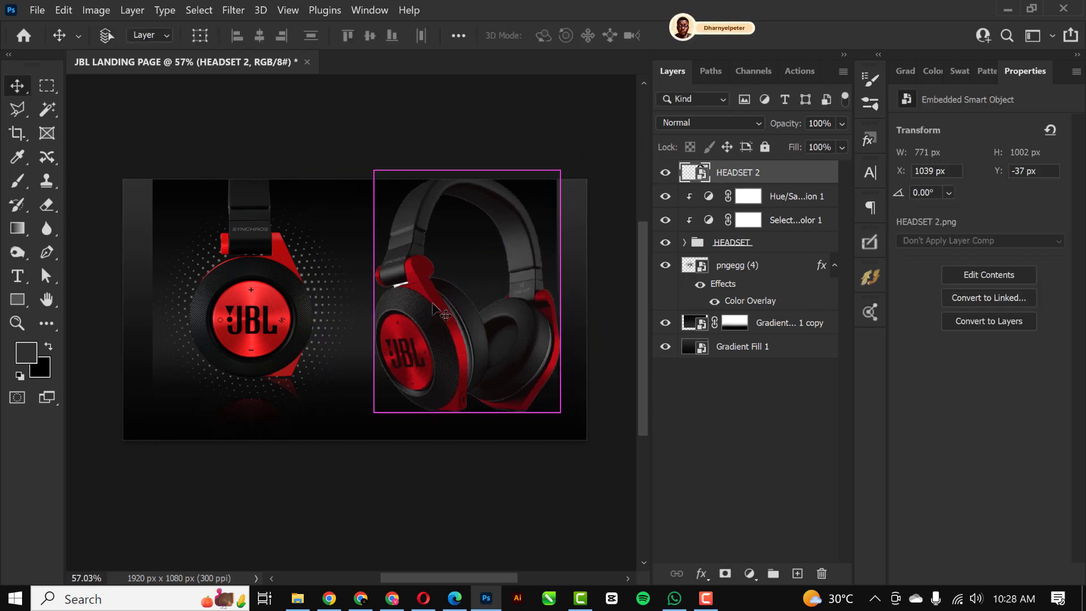
Step: Apply a Gaussian Blur with a radius of 18.0 pixels to HEADSET 2
scroll(433, 306, up, 1)
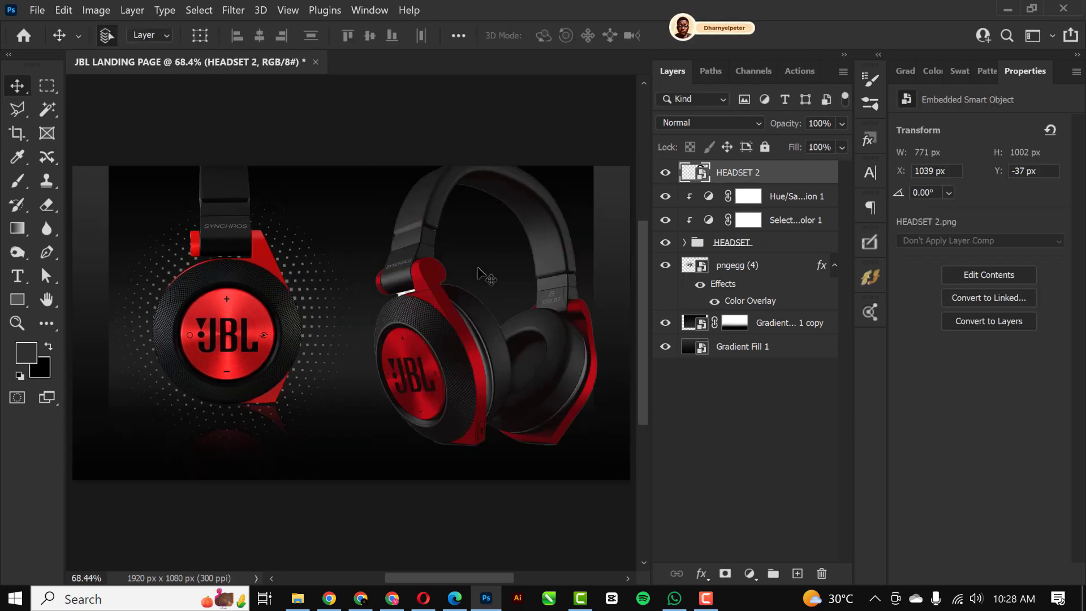
click(236, 9)
mouse_move(334, 207)
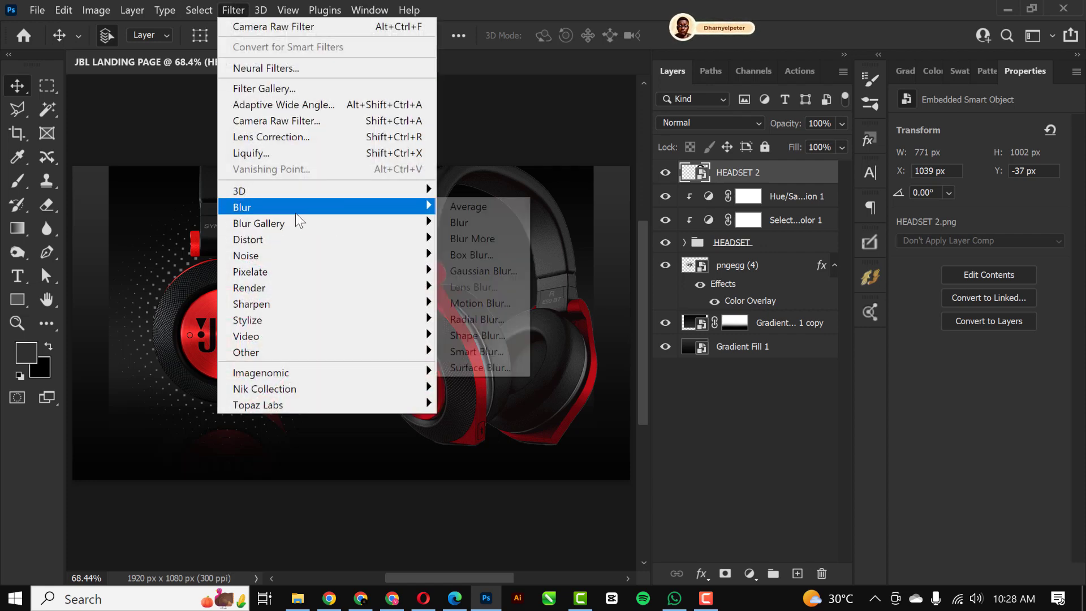
click(484, 271)
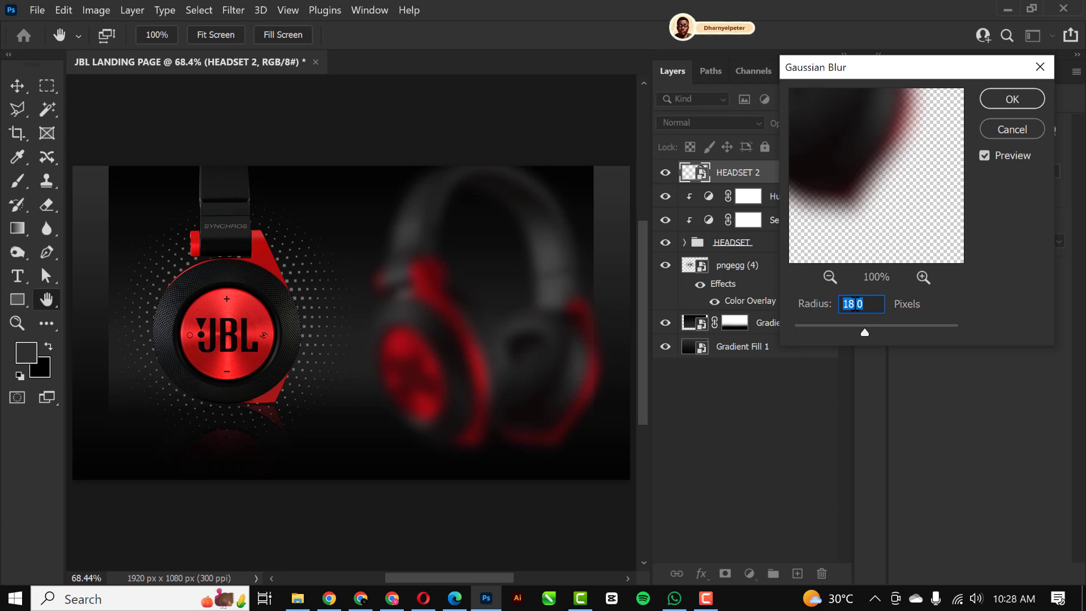
click(1037, 97)
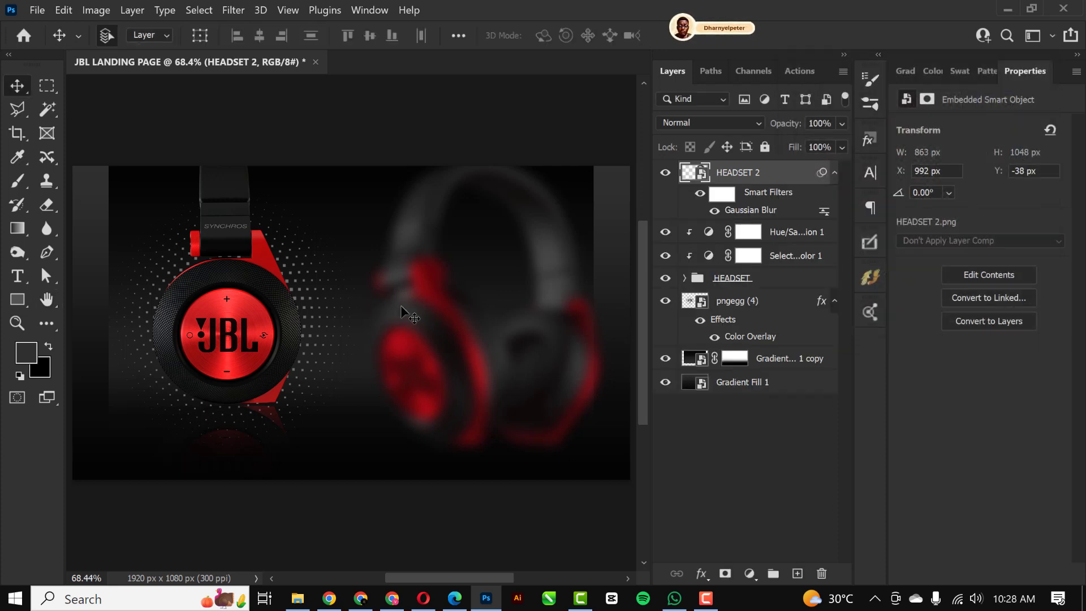
Step: Rotate HEADSET 2 to about 57.29° and move it to the canvas's bottom-right corner, at about X 1580, Y 591 px
key(ctrl+t)
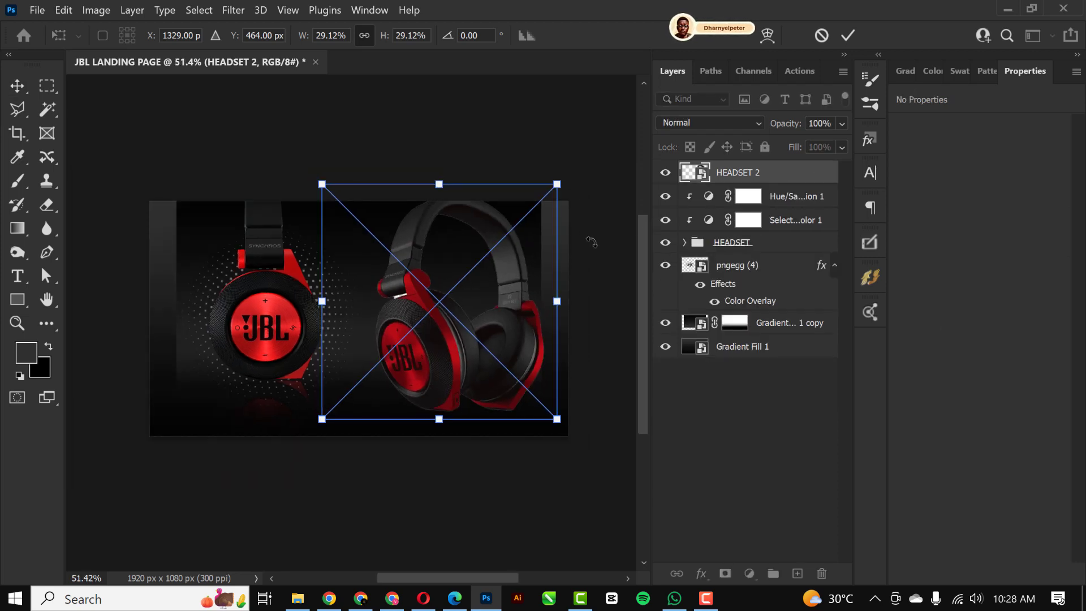
drag(591, 242, 622, 365)
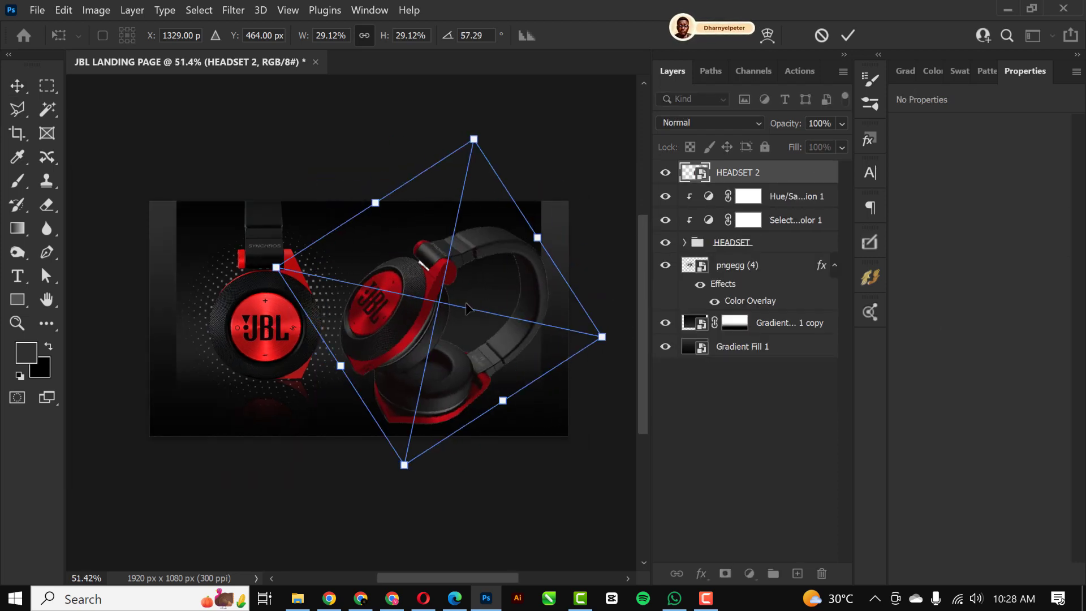
drag(467, 308, 628, 420)
key(Return)
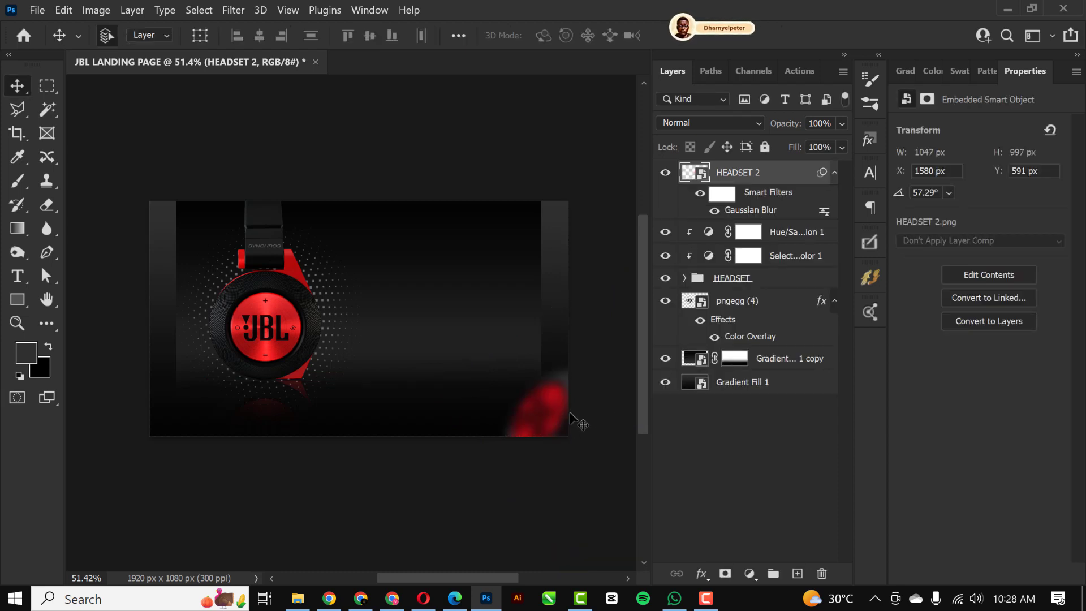
Step: Enlarge HEADSET 2 to about 1835 x 1743 px and place it over the canvas's right edge at about X 1667, Y -136 px
drag(571, 420, 471, 376)
key(ctrl+t)
scroll(351, 383, down, 3)
drag(544, 289, 600, 213)
drag(486, 380, 519, 338)
key(Return)
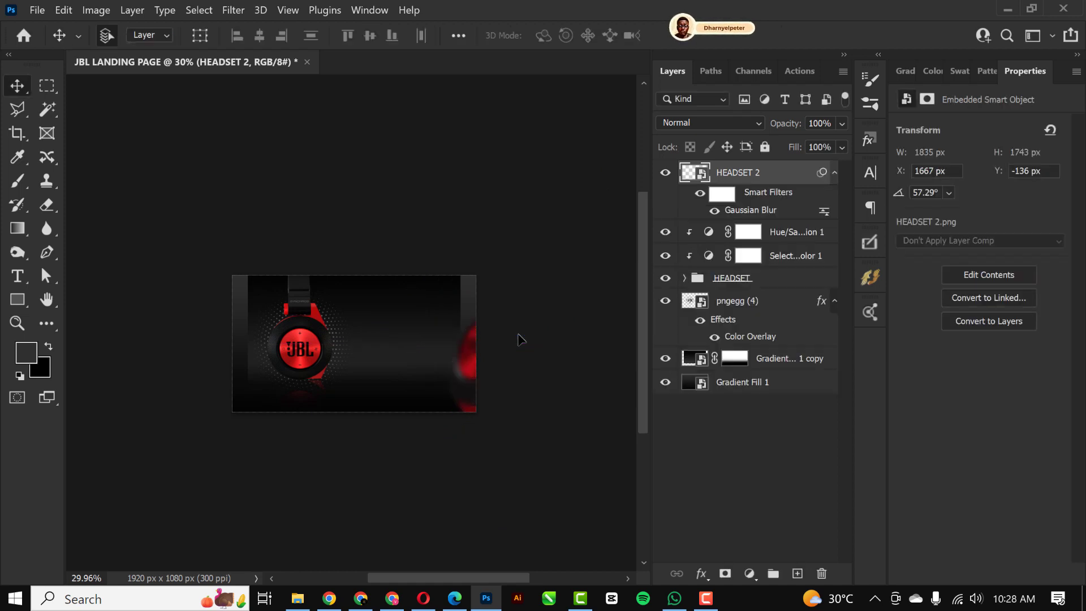
Step: Duplicate HEADSET 2, rotate the copy to about -177.40° and place it over the canvas's top-right area at about X 997, Y -1649 px
scroll(428, 375, up, 5)
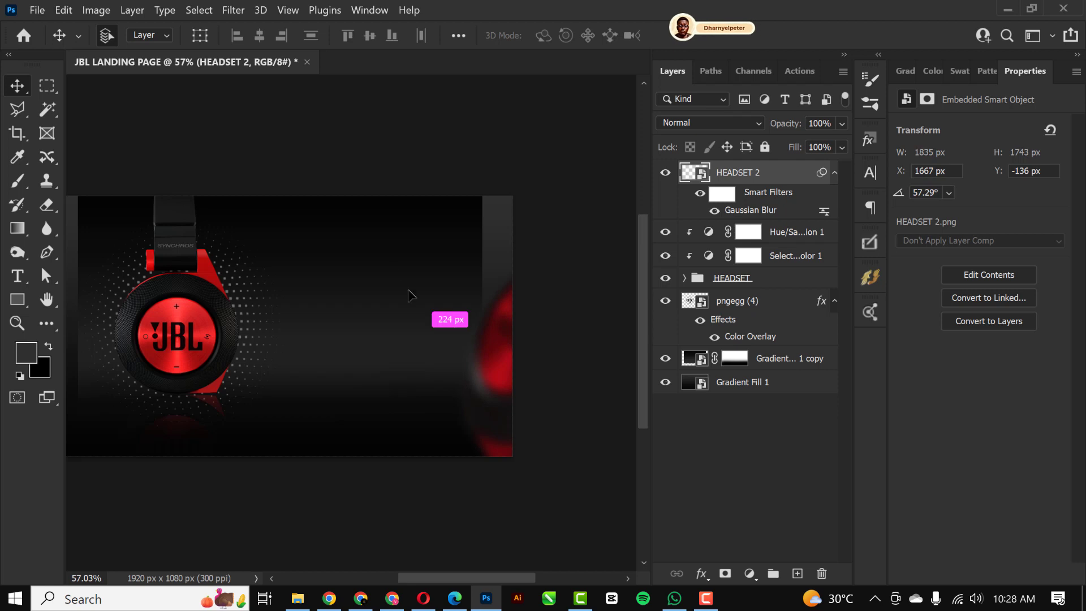
drag(407, 294, 383, 271)
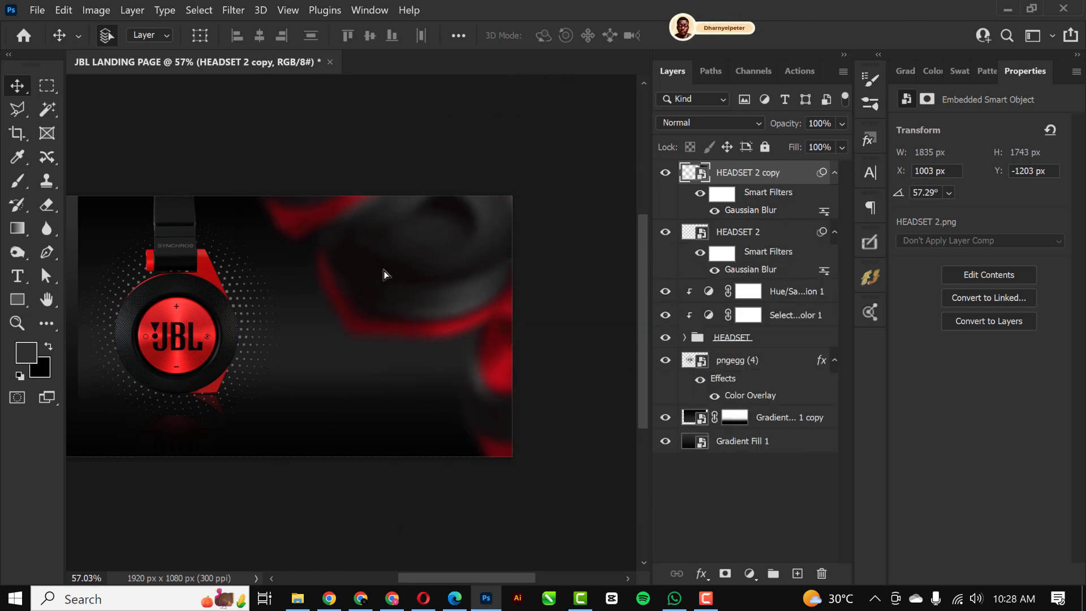
key(ctrl+t)
scroll(384, 271, down, 6)
drag(539, 250, 293, 256)
drag(367, 273, 398, 244)
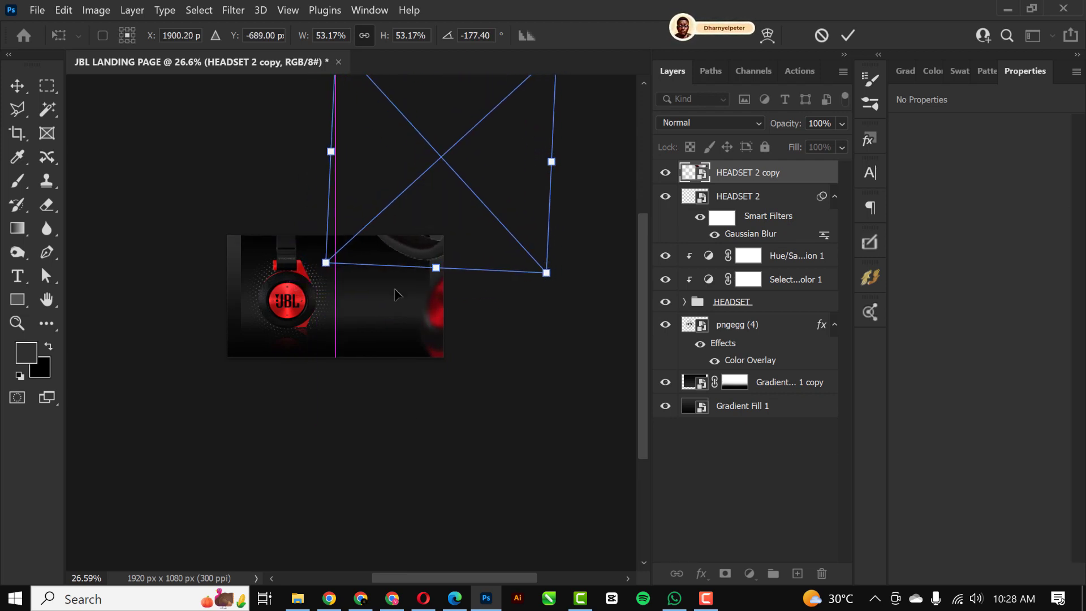
key(Return)
scroll(396, 355, up, 4)
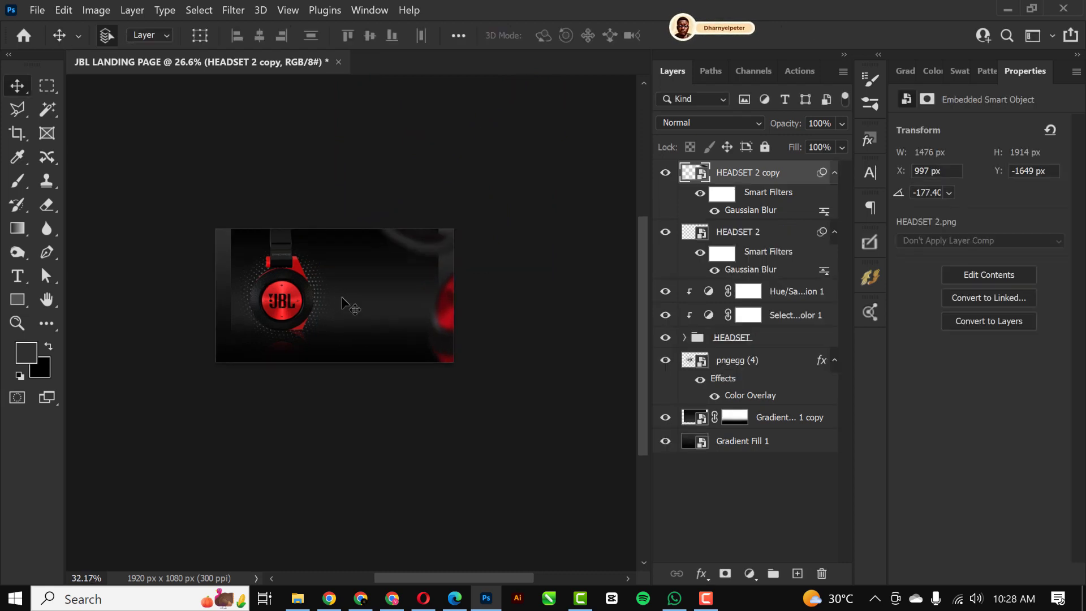
Step: Rotate the original HEADSET 2 to about 67.91° and place it in the canvas's bottom-right corner at about X 1413, Y 630 px
click(486, 398)
drag(487, 398, 492, 450)
key(ctrl+t)
drag(532, 320, 626, 194)
drag(546, 371, 530, 415)
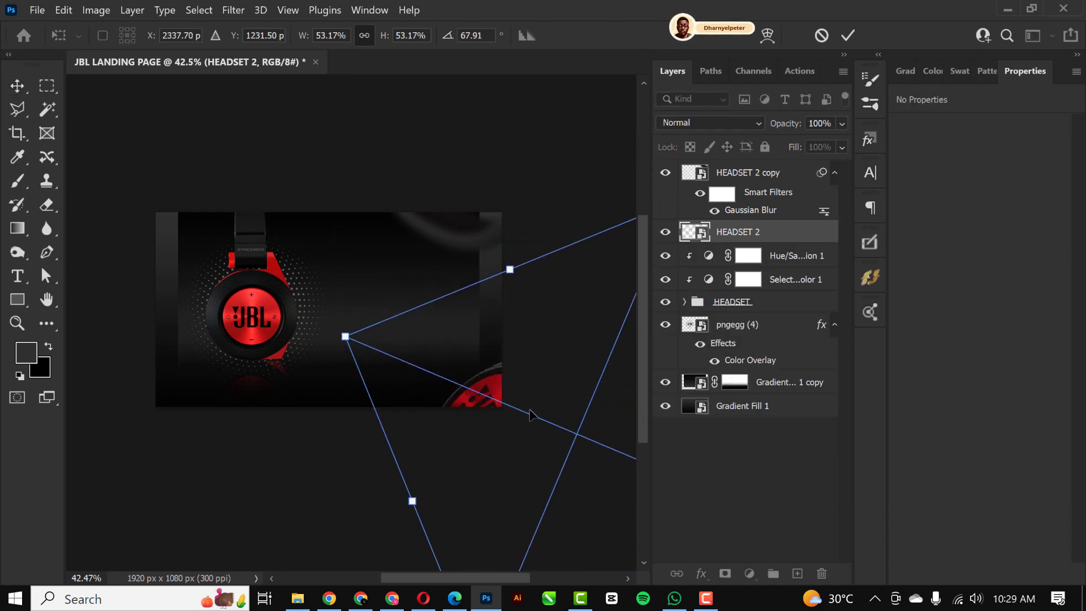
key(Return)
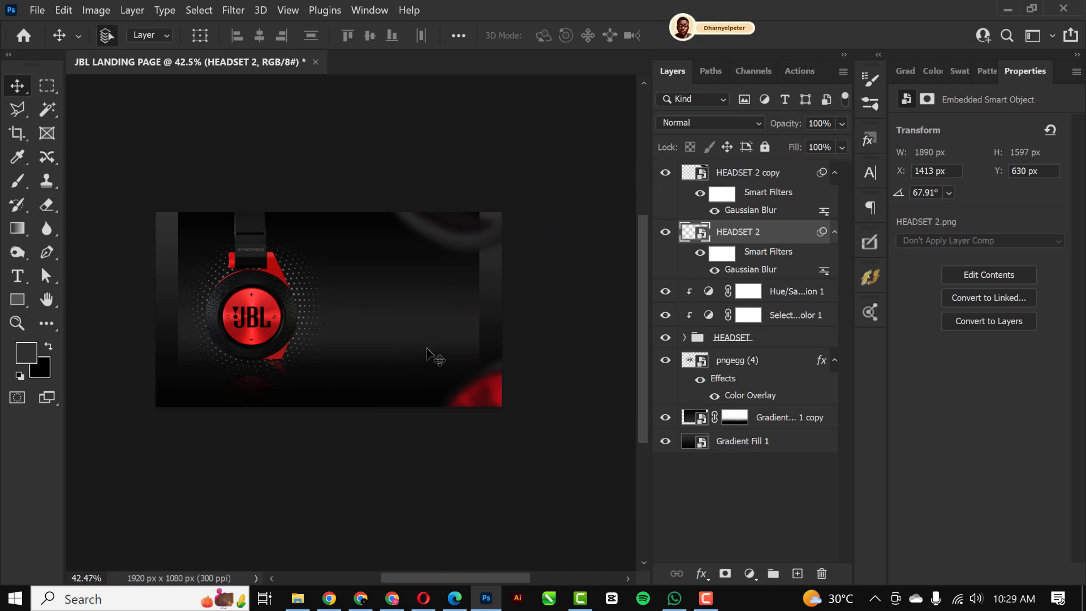
Step: Group both blurred headsets, the two adjustments and the HEADSET group under the name HEADSET, and compare the canvas with and without it
alt+scroll(432, 356, up, 3)
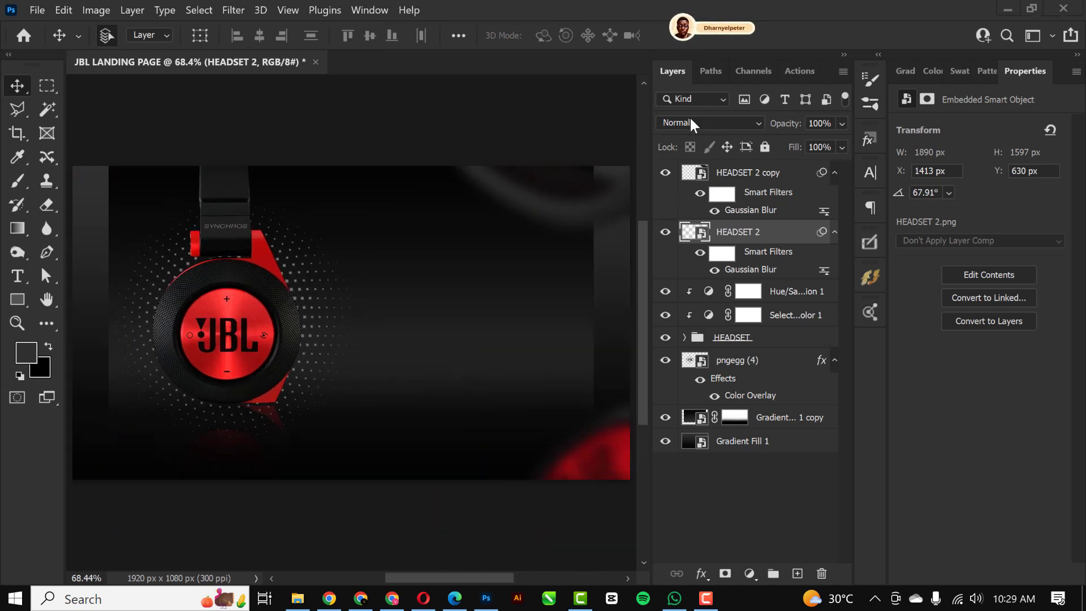
click(757, 177)
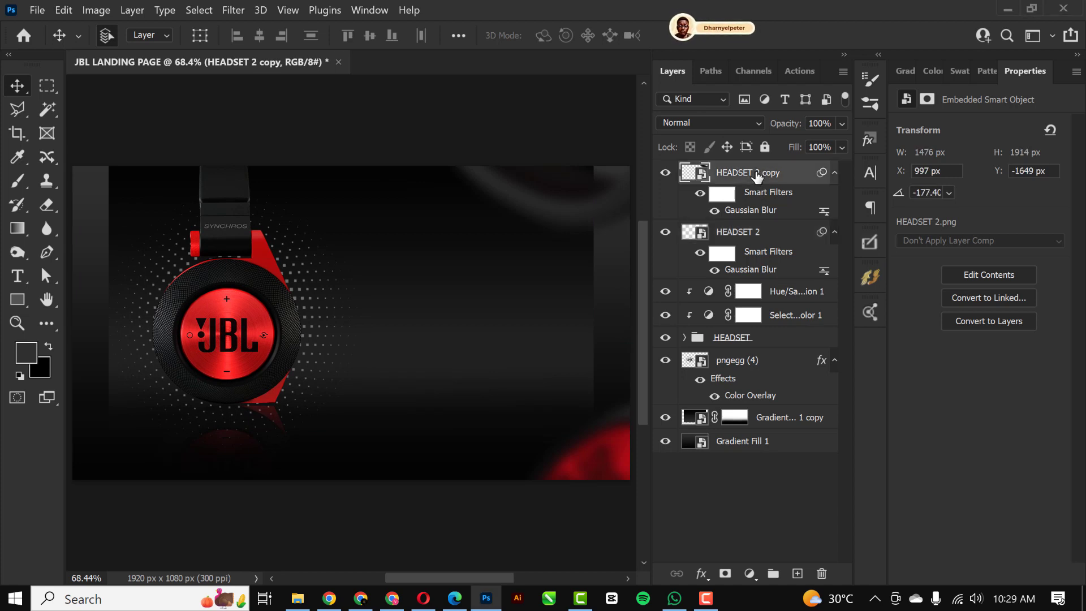
shift+click(777, 319)
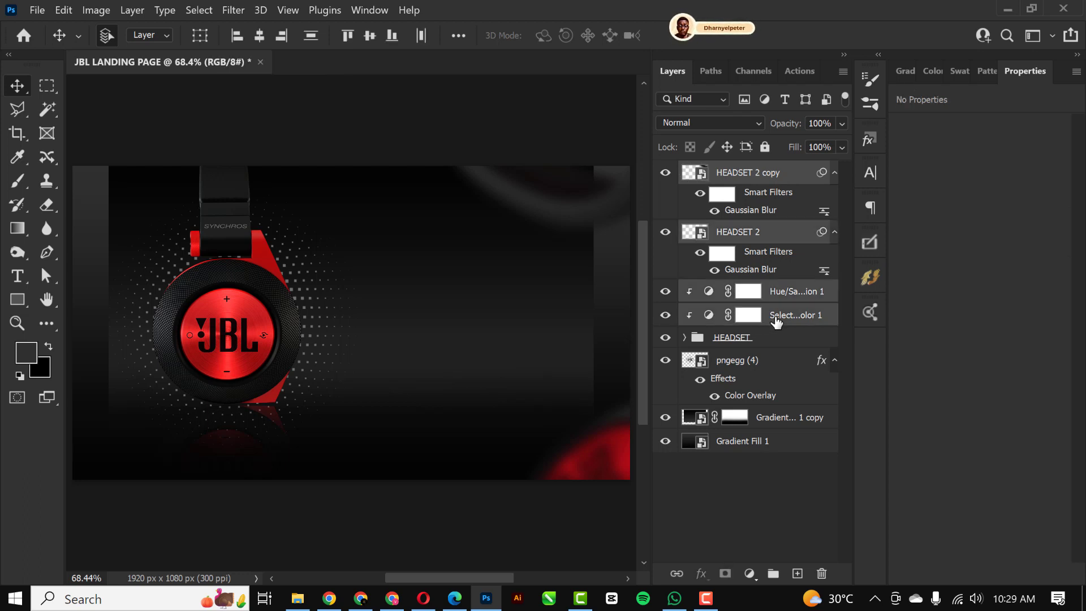
shift+click(748, 345)
key(ctrl+g)
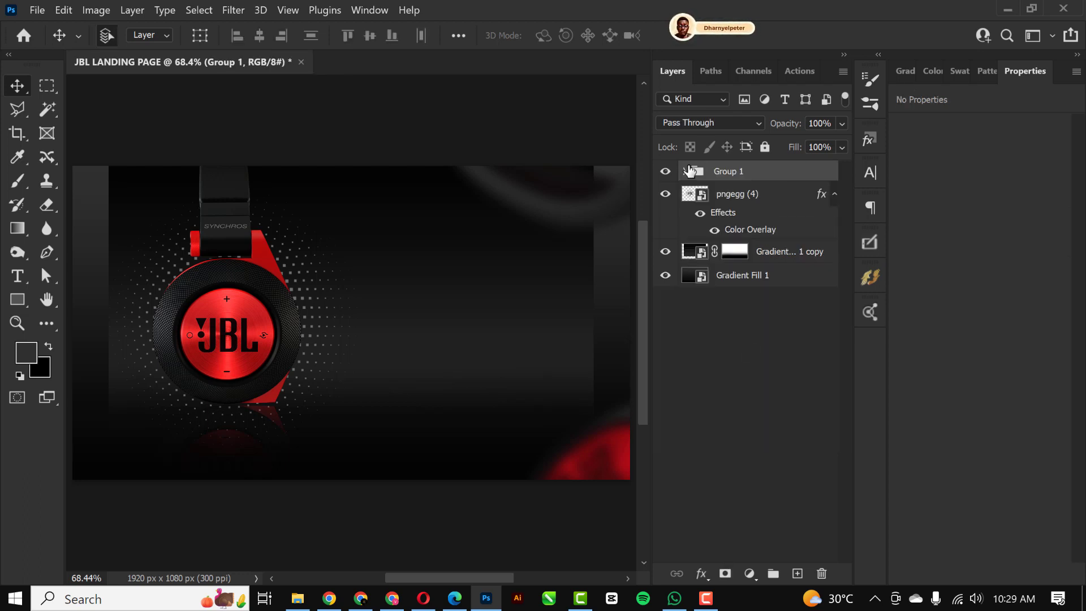
double_click(717, 171)
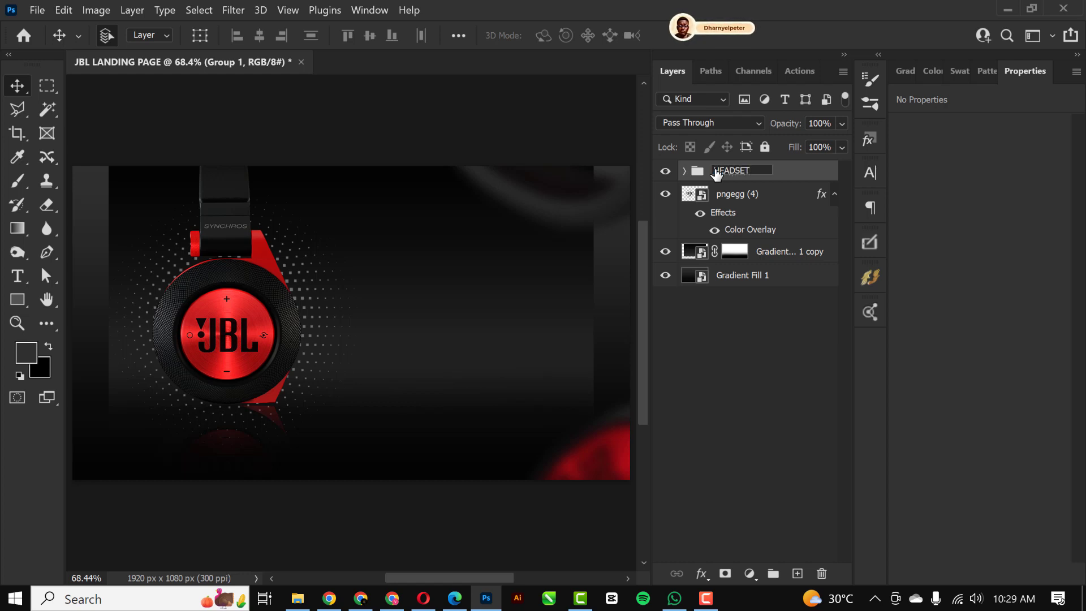
text(HEADSET)
key(Return)
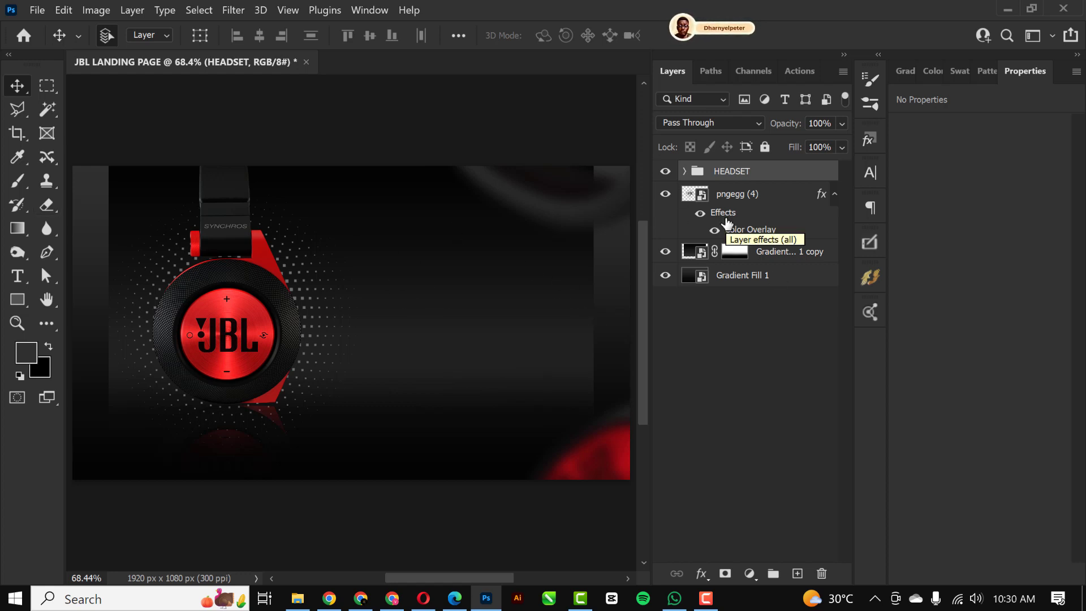
click(665, 172)
click(666, 171)
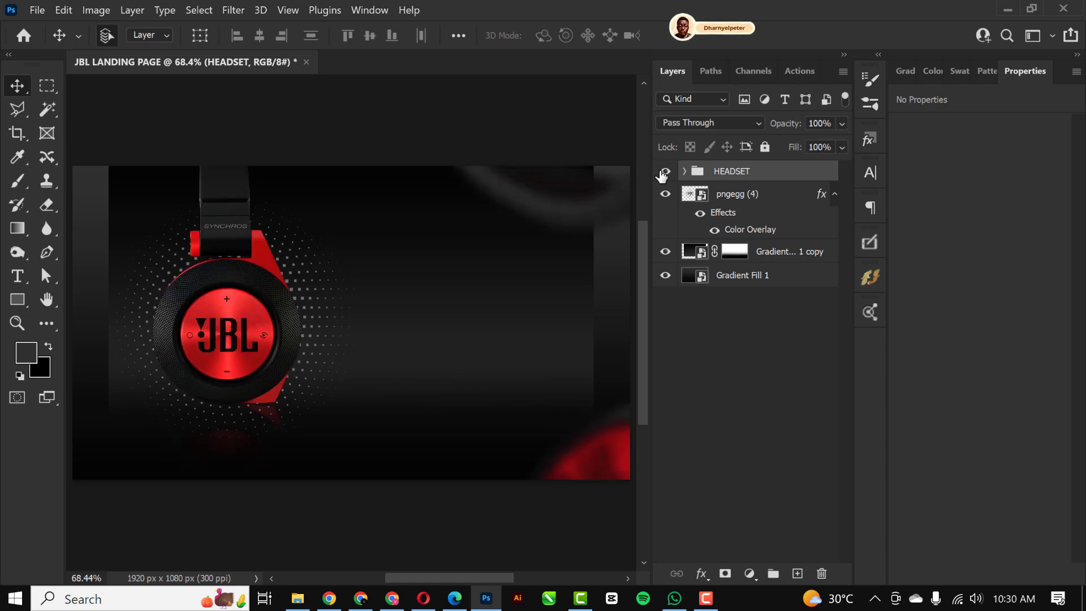
click(663, 172)
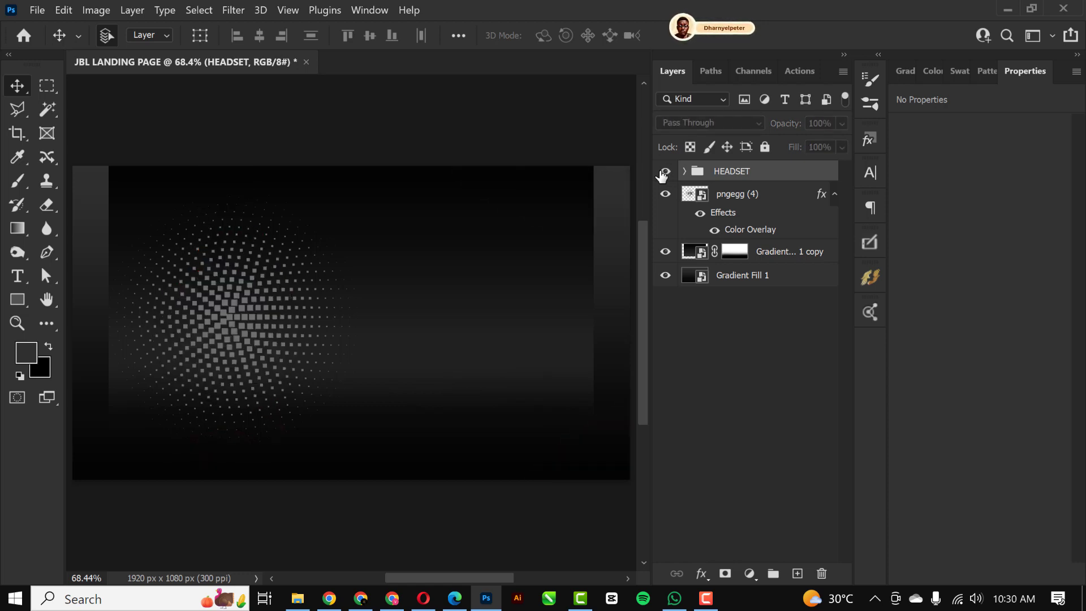
click(666, 171)
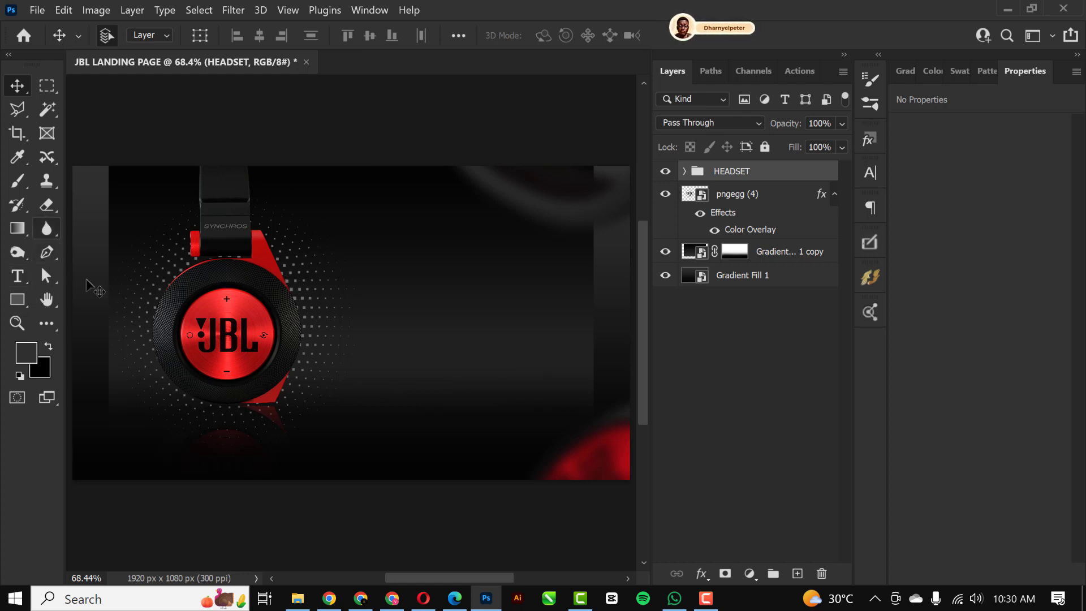
Step: Add the text "JBL Consumer" in Russo One Regular, 6 pt, on the empty area beside the headset
click(24, 278)
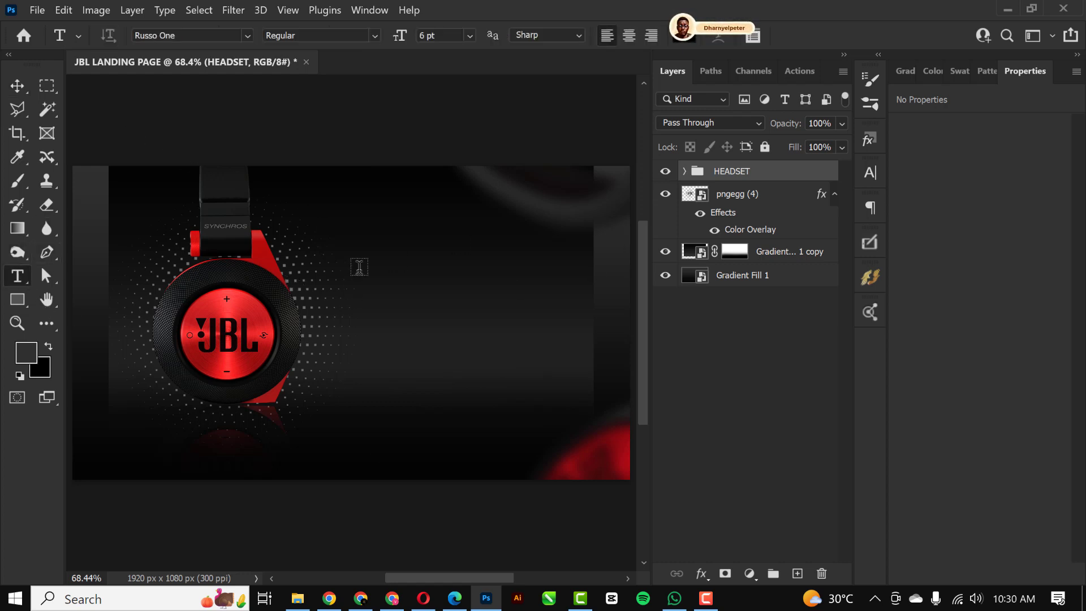
click(386, 257)
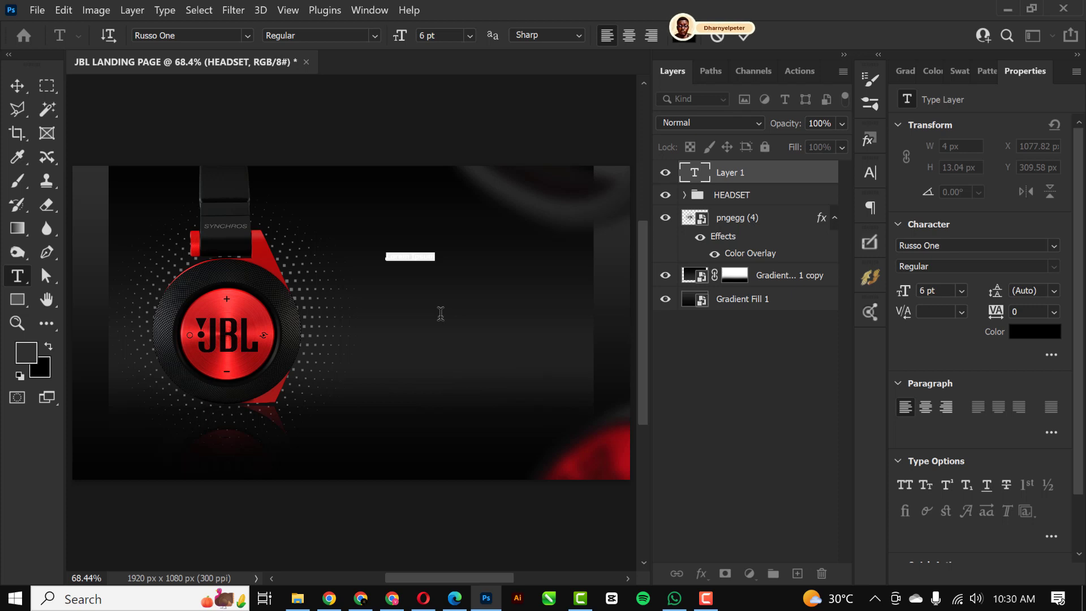
key(BackSpace)
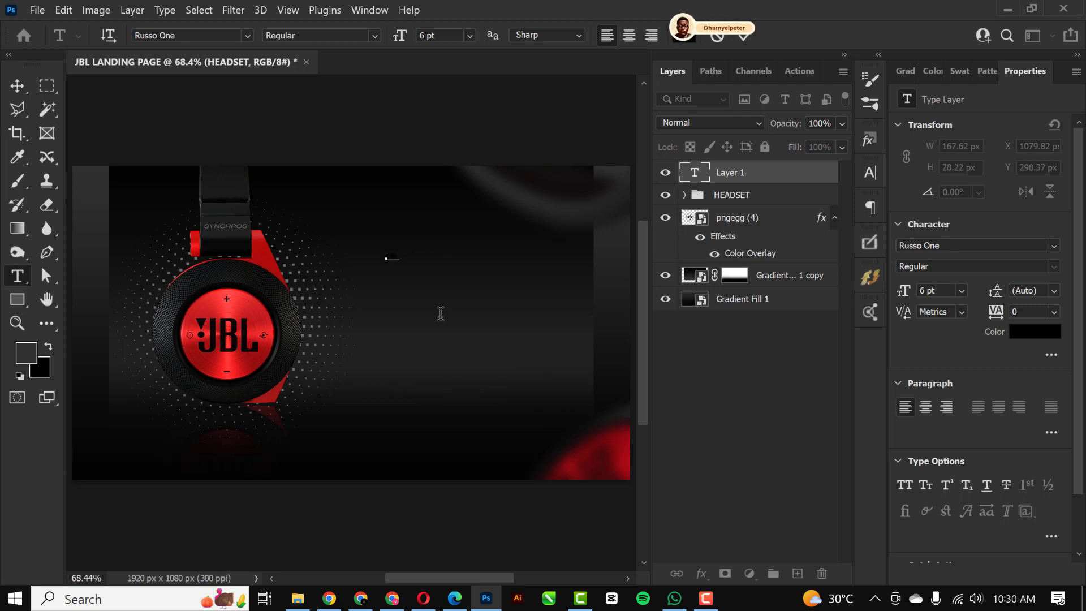
text(JB)
text(L)
text(ect)
click(9, 90)
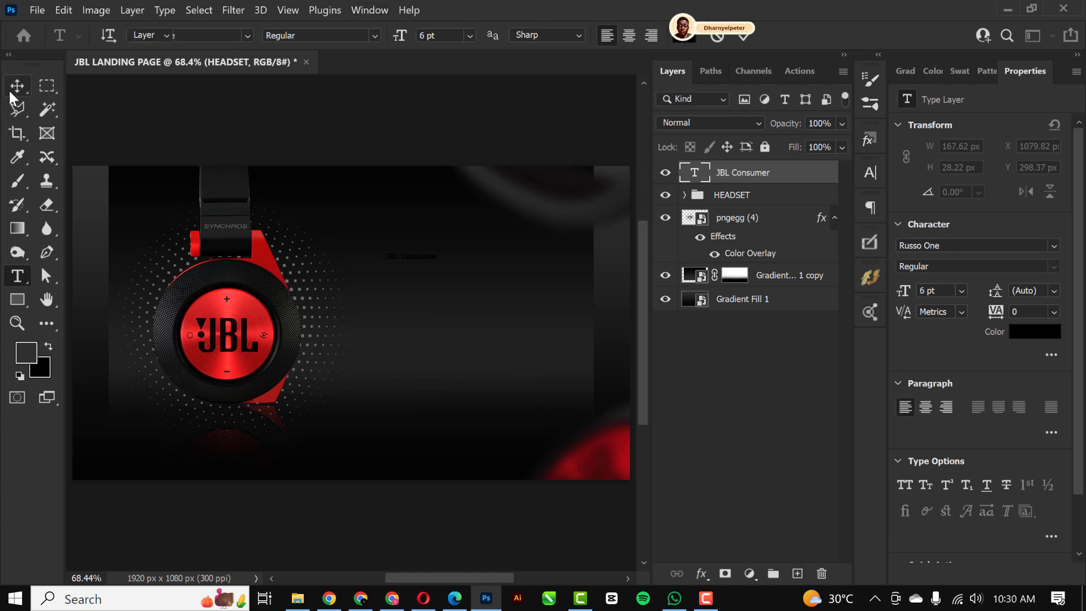
Step: Colour the JBL Consumer text white (ffffff) and enlarge it to about 12.44 pt
click(1035, 332)
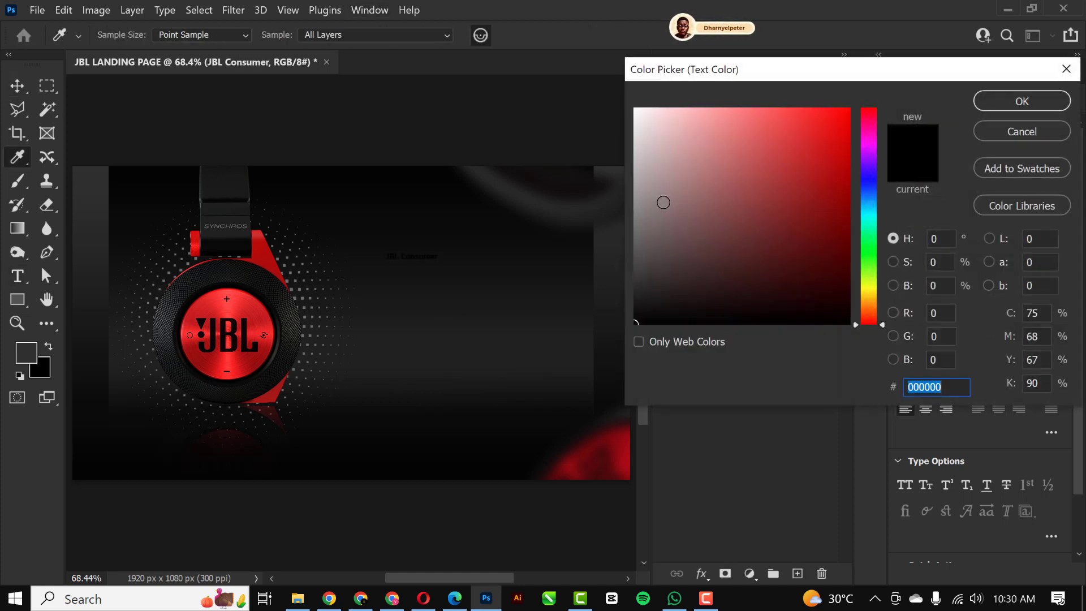
text(ffffff)
click(1018, 101)
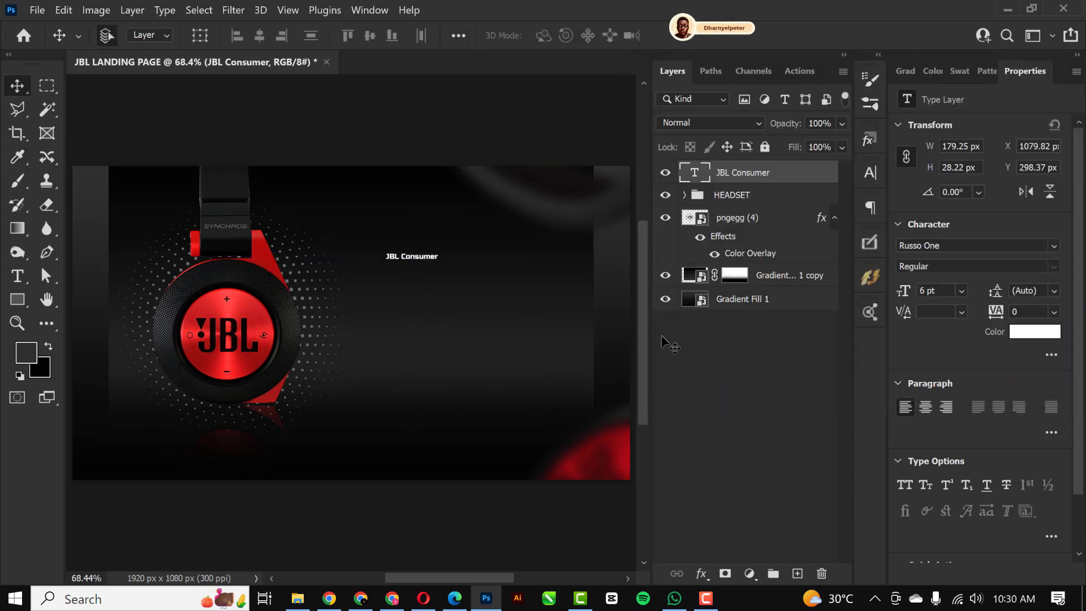
key(ctrl+t)
drag(440, 260, 455, 315)
key(Return)
Step: Duplicate the JBL Consumer text directly below the original and change the copy to "E50 BTRED"
scroll(467, 201, up, 4)
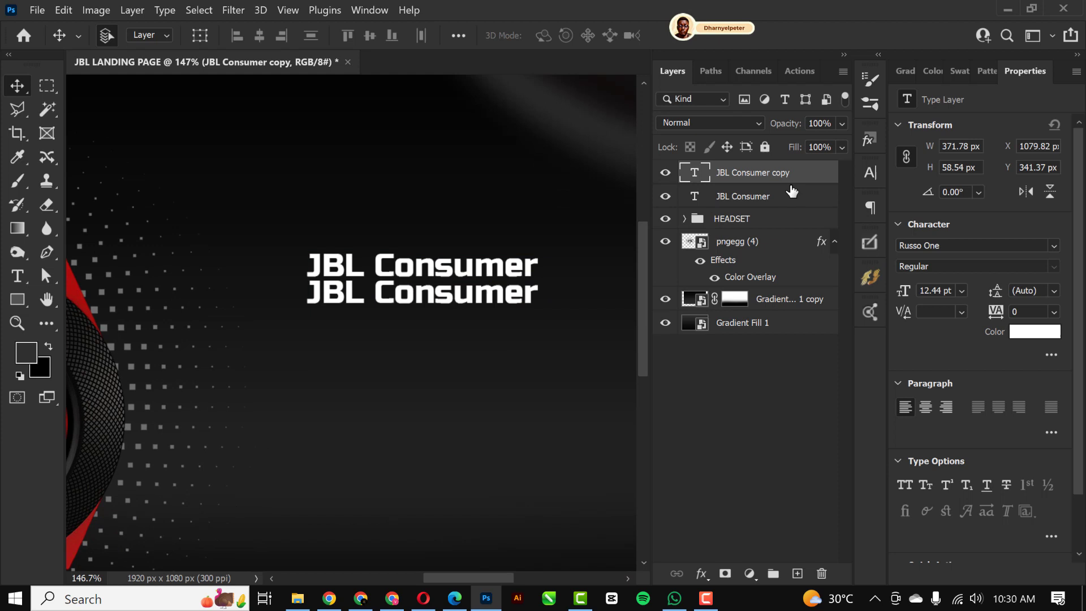
double_click(694, 174)
text(E50 BTRED)
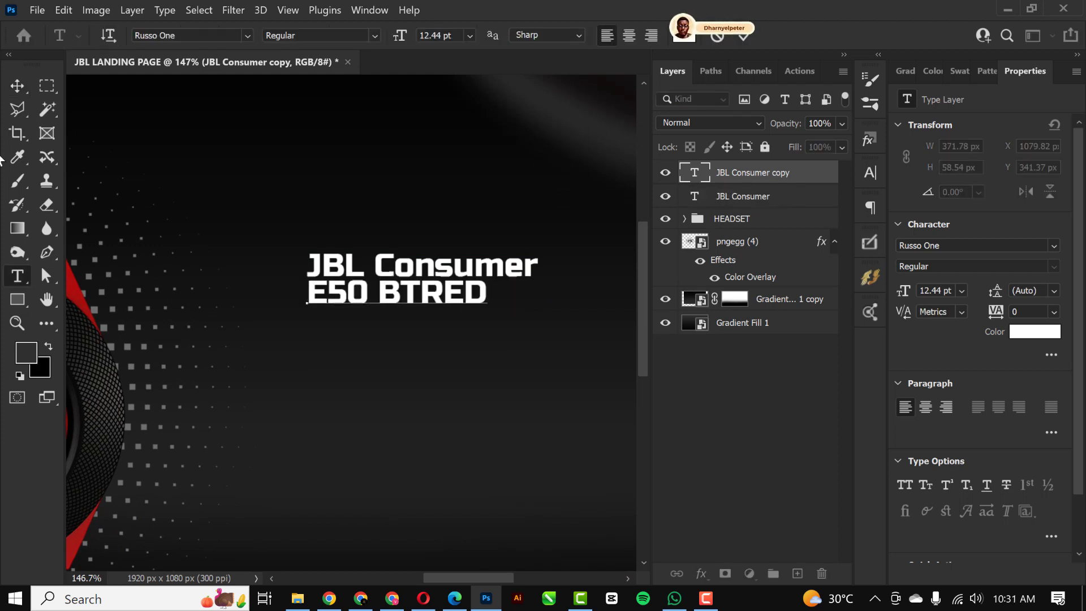
key(ctrl+Return)
key(ctrl+0)
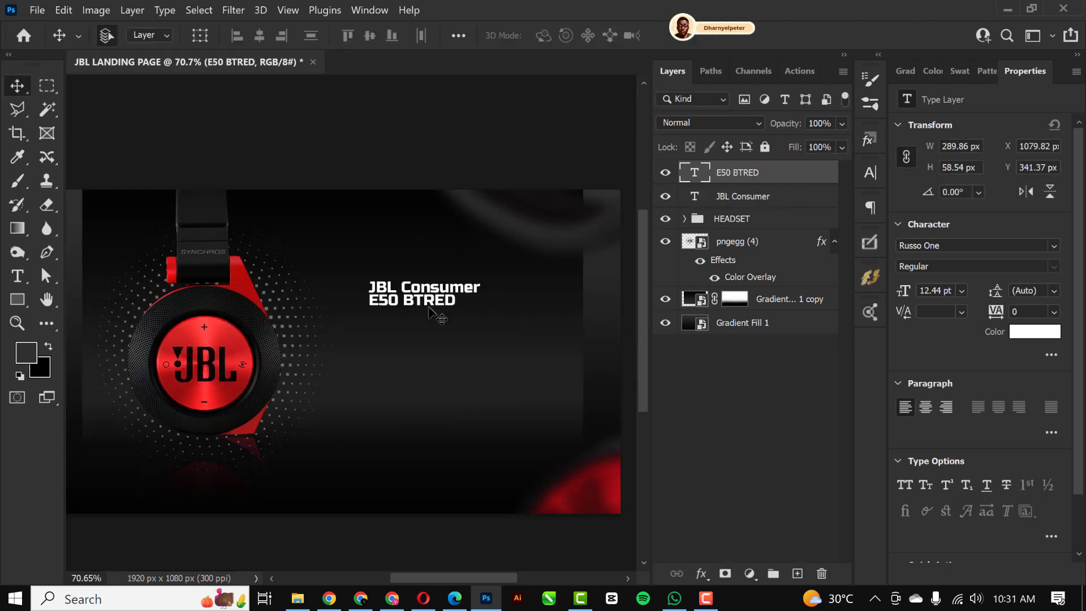
Step: Enlarge the E50 BTRED text to about 20.17 pt, keeping its top-left corner in place
key(ctrl+t)
drag(476, 311, 512, 323)
key(Return)
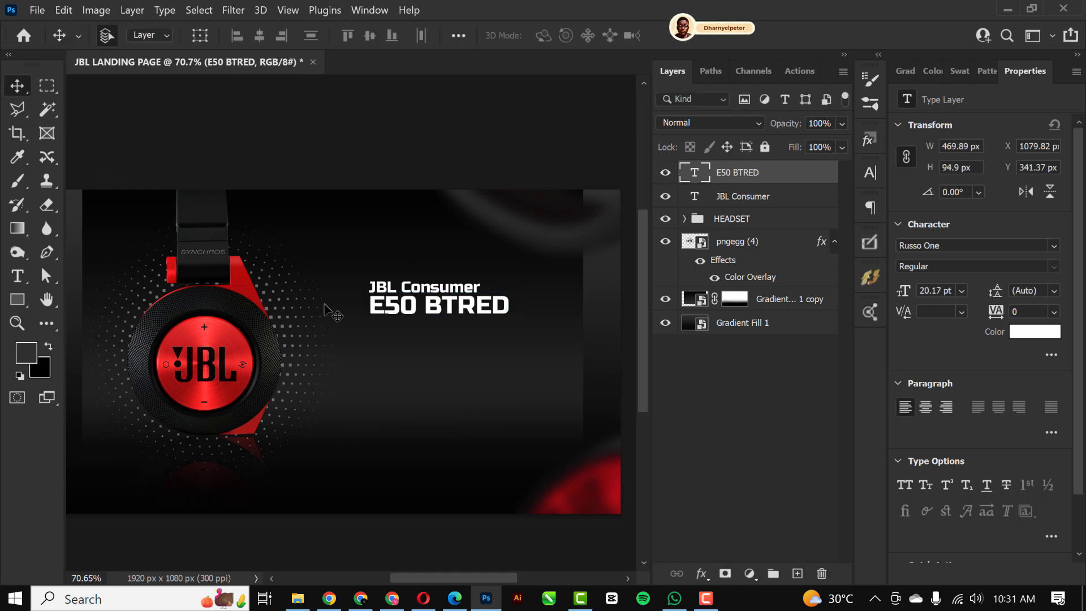
Step: Duplicate the JBL Consumer text directly below E50 BTRED and change the copy to "Synchros Bluetooth" and "headphones" on two lines
scroll(415, 315, up, 4)
click(367, 280)
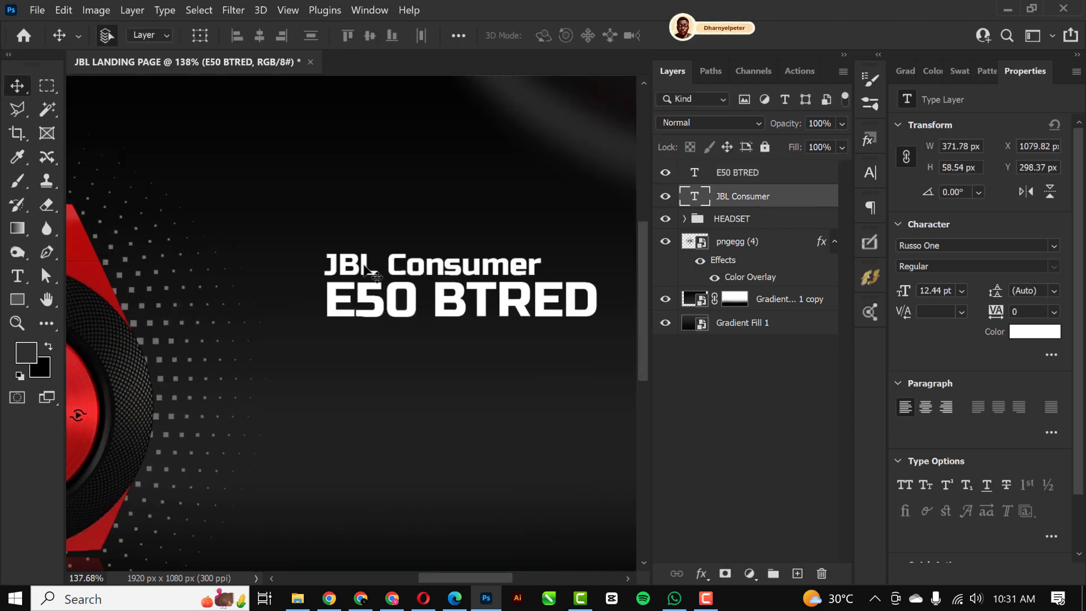
drag(366, 280, 366, 349)
double_click(703, 198)
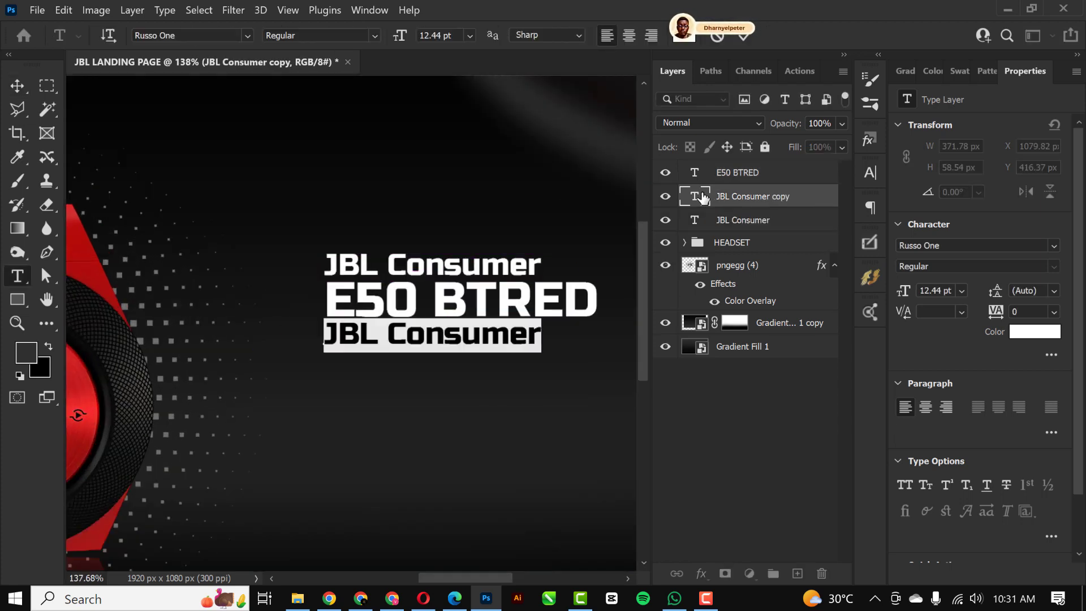
text(Sy)
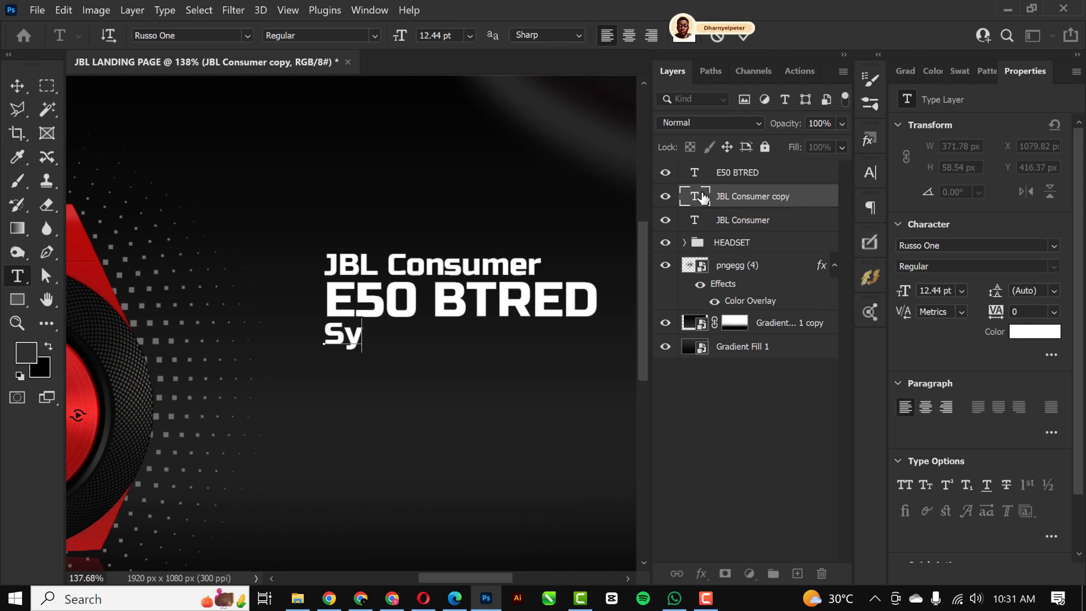
text(nchros )
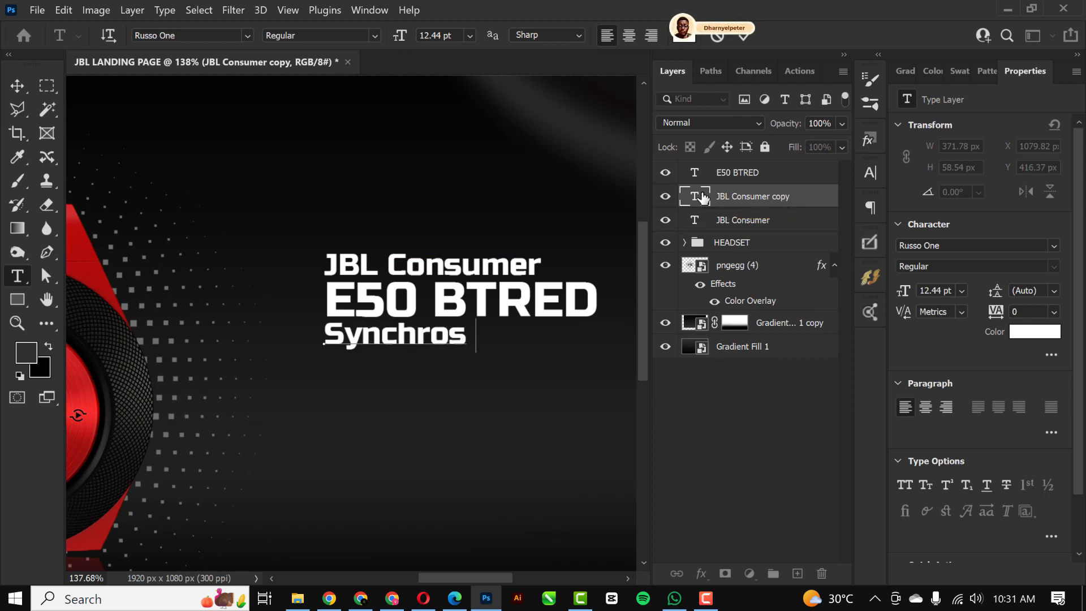
text(Bluetooth)
key(Return)
text(headd)
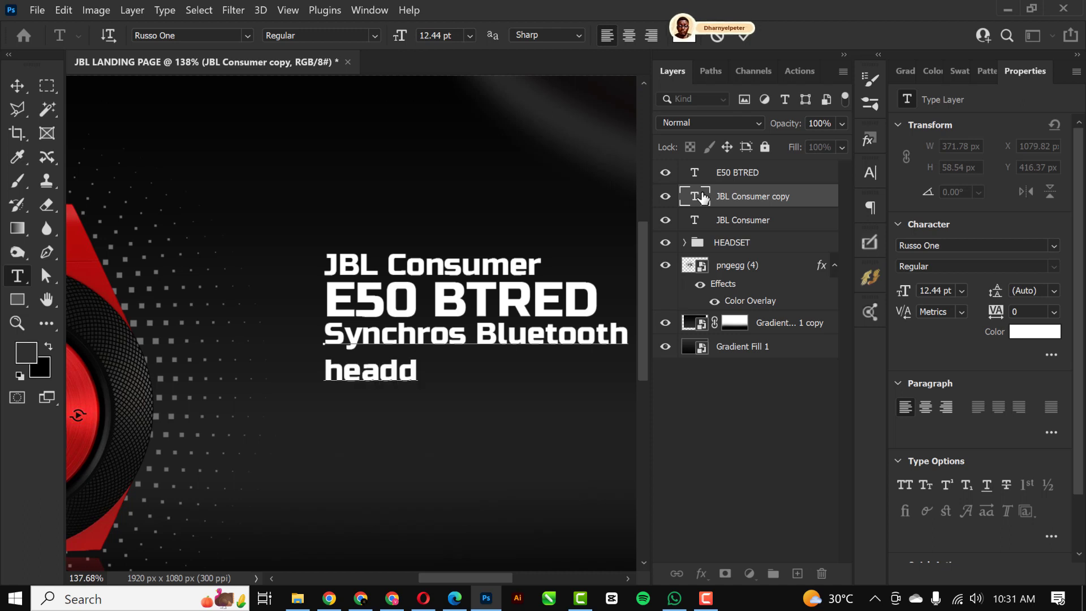
key(BackSpace)
text(phones)
click(17, 85)
Step: Set the Synchros Bluetooth headphones text in Montserrat Regular with 12 pt leading and -50 tracking
click(1054, 245)
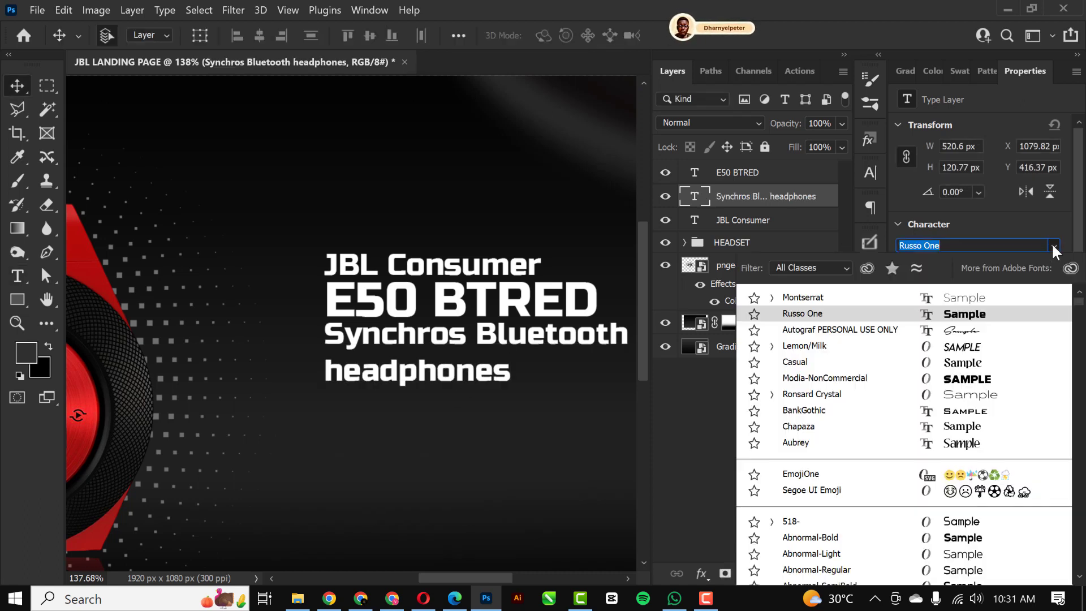
key(Escape)
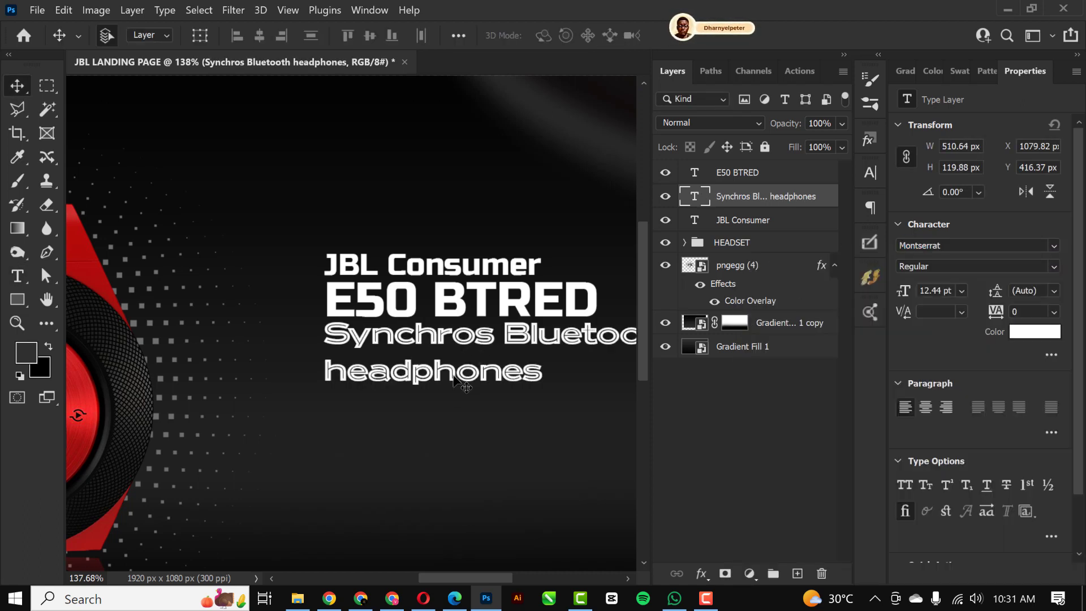
click(1054, 290)
click(1038, 331)
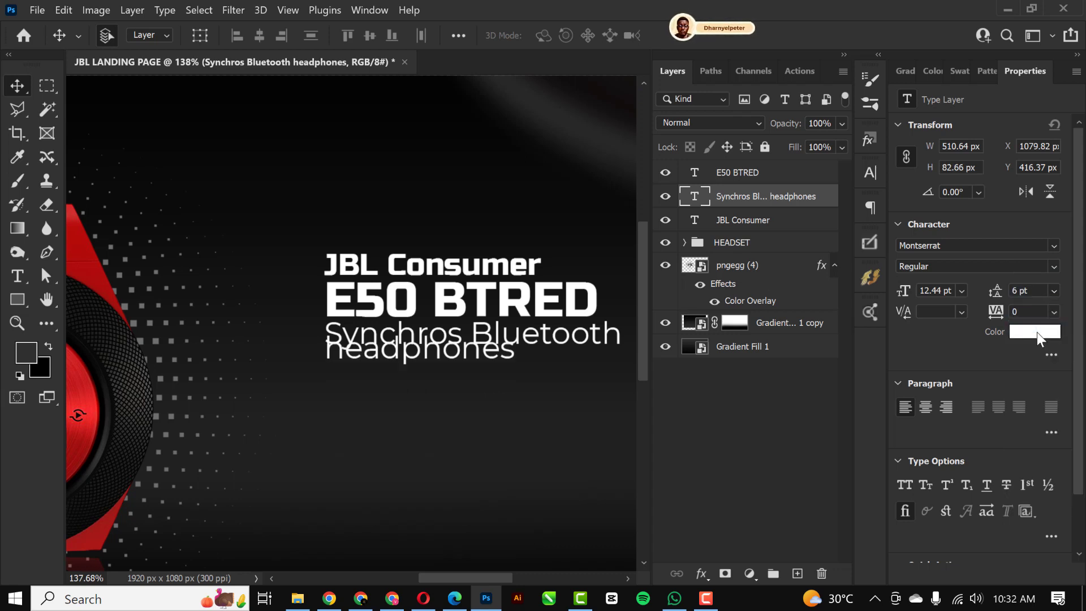
click(1056, 288)
click(1033, 358)
click(1030, 290)
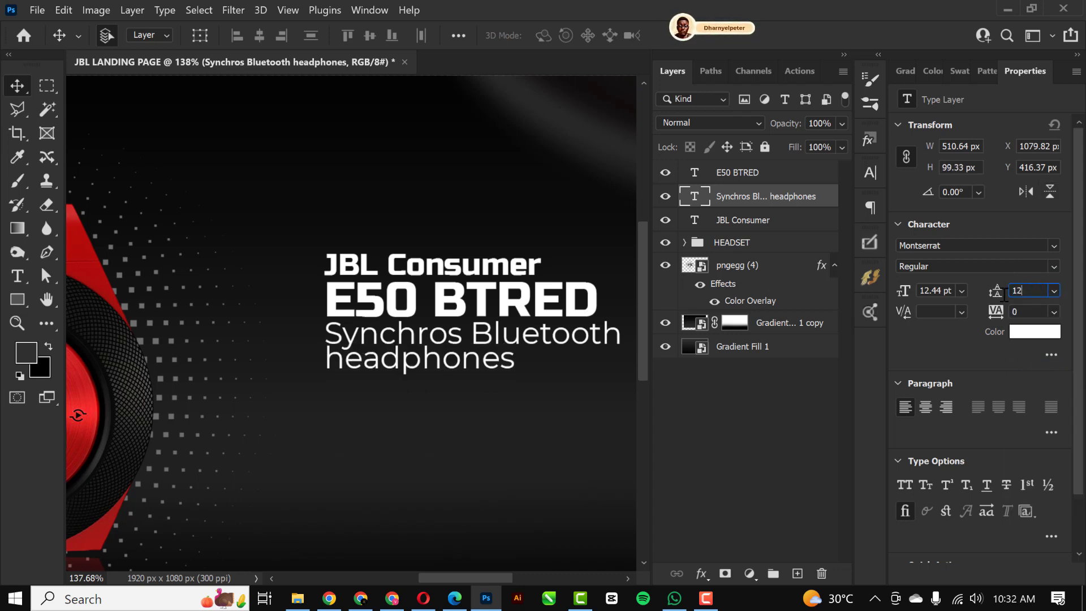
text(12)
key(Return)
click(1055, 312)
click(1033, 352)
Step: Shrink the Synchros Bluetooth headphones text to about 8.79 pt and set its style to SemiBold
scroll(456, 436, down, 3)
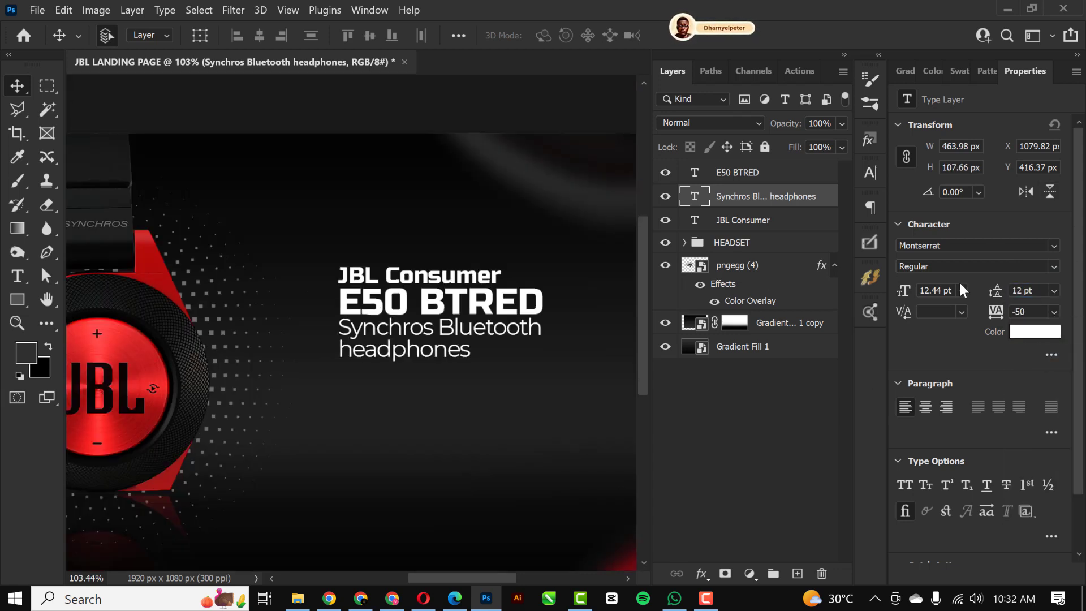
key(ctrl+t)
drag(538, 348, 494, 348)
key(Return)
click(1039, 266)
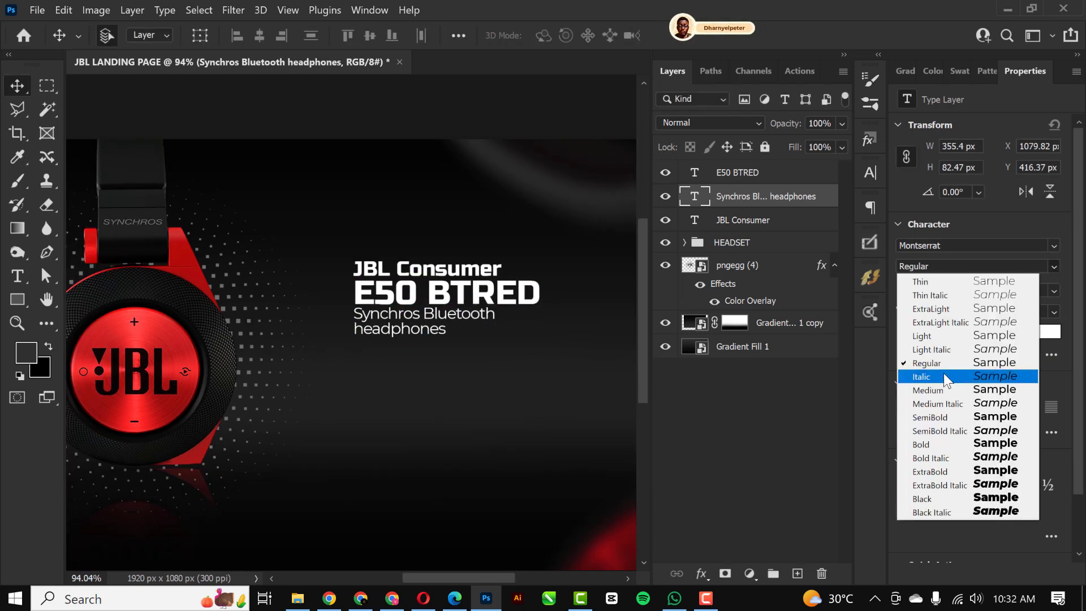
click(939, 418)
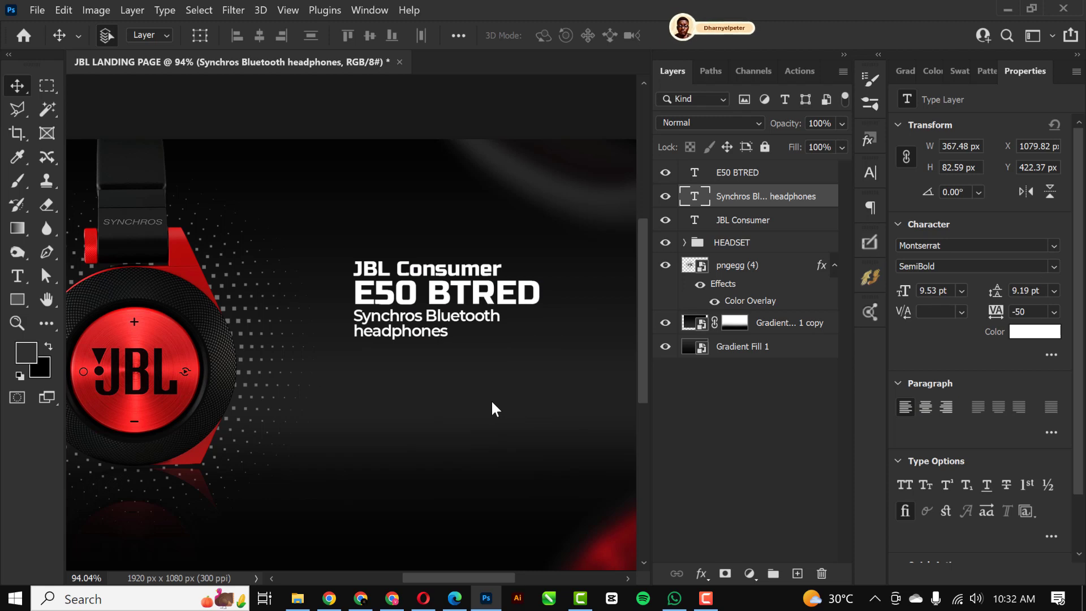
key(ctrl+t)
drag(502, 340, 490, 346)
key(Return)
scroll(354, 247, down, 2)
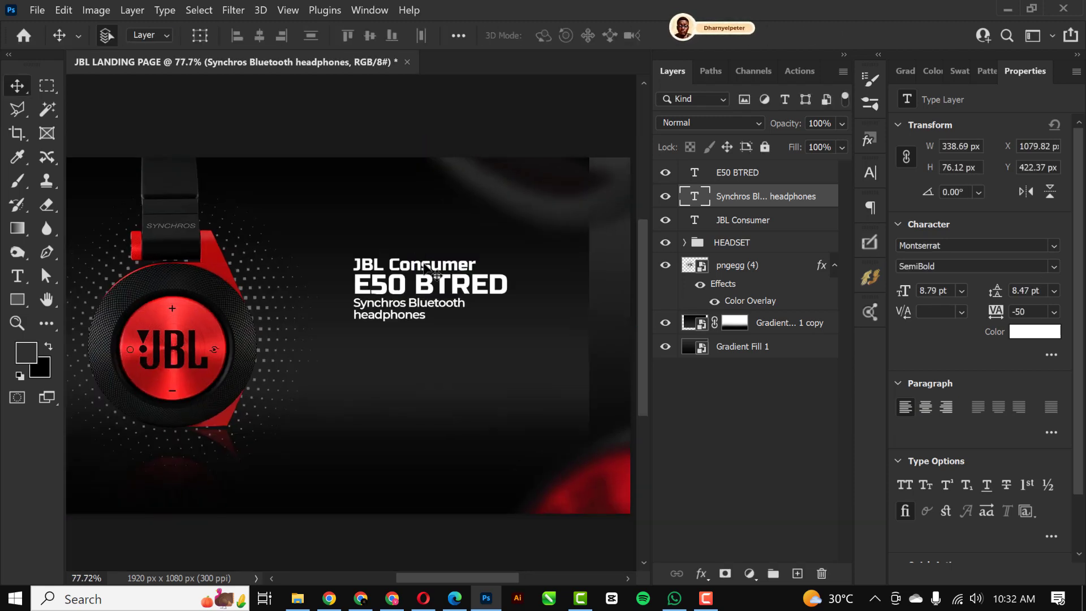
Step: Align the left edges of the three headline text layers and enlarge them together to about 593 px wide
key(alt+bracketleft)
key(shift+alt+bracketright)
key(shift+alt+bracketright)
click(237, 35)
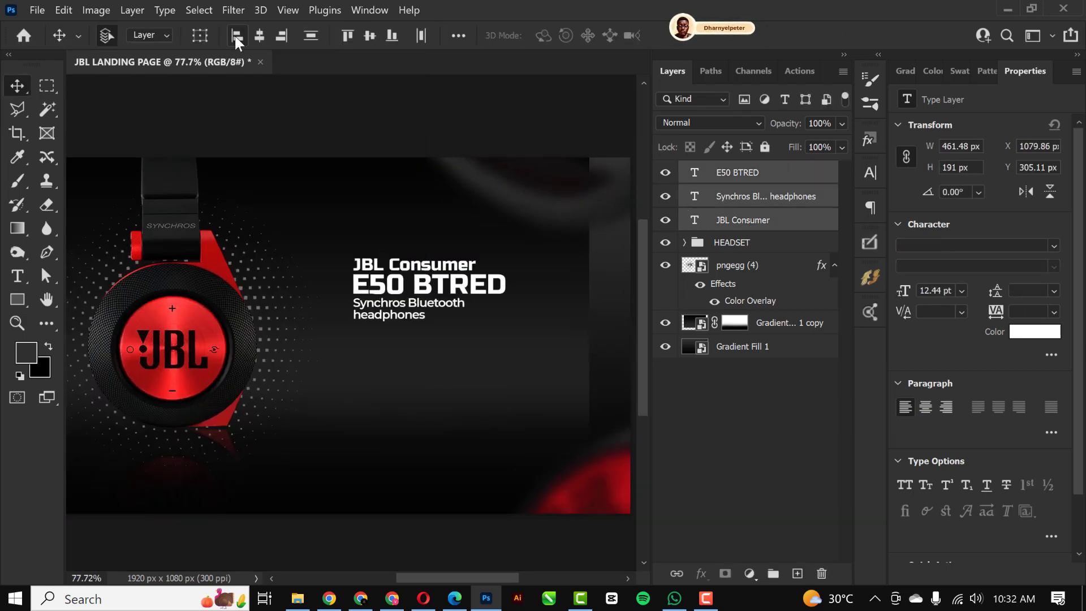
key(ctrl+t)
mouse_move(506, 321)
mouse_down()
mouse_move(548, 339)
mouse_move(496, 318)
mouse_up()
key(Return)
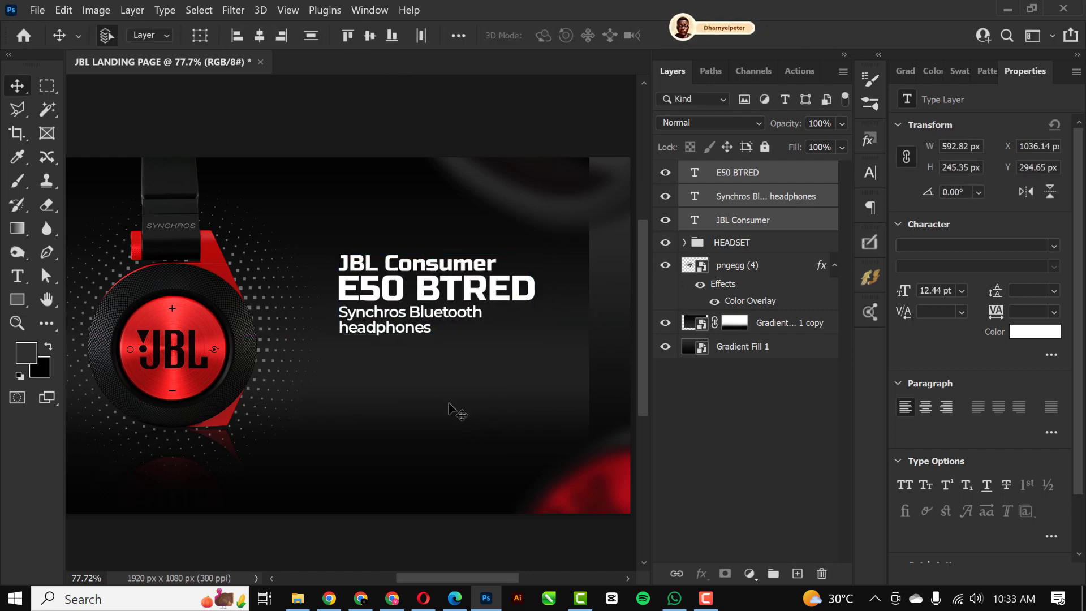
Step: Place the TEXT.png paragraph image below the headline texts and line up its left edge with theirs
click(776, 179)
click(298, 598)
drag(481, 142, 387, 444)
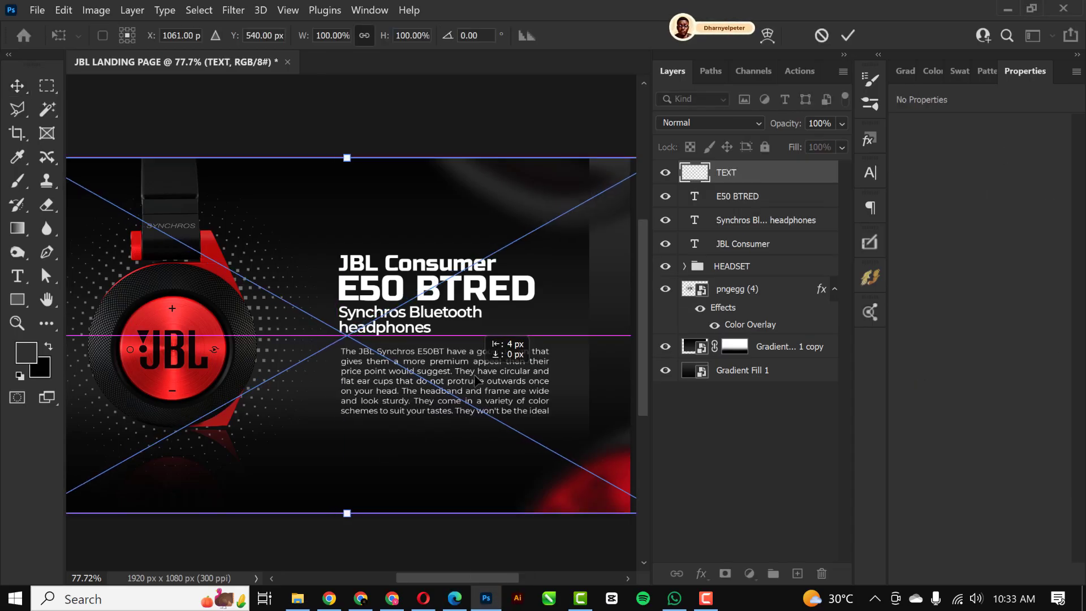
scroll(194, 452, down, 4)
drag(532, 457, 510, 458)
scroll(357, 373, up, 3)
ctrl+click(350, 335)
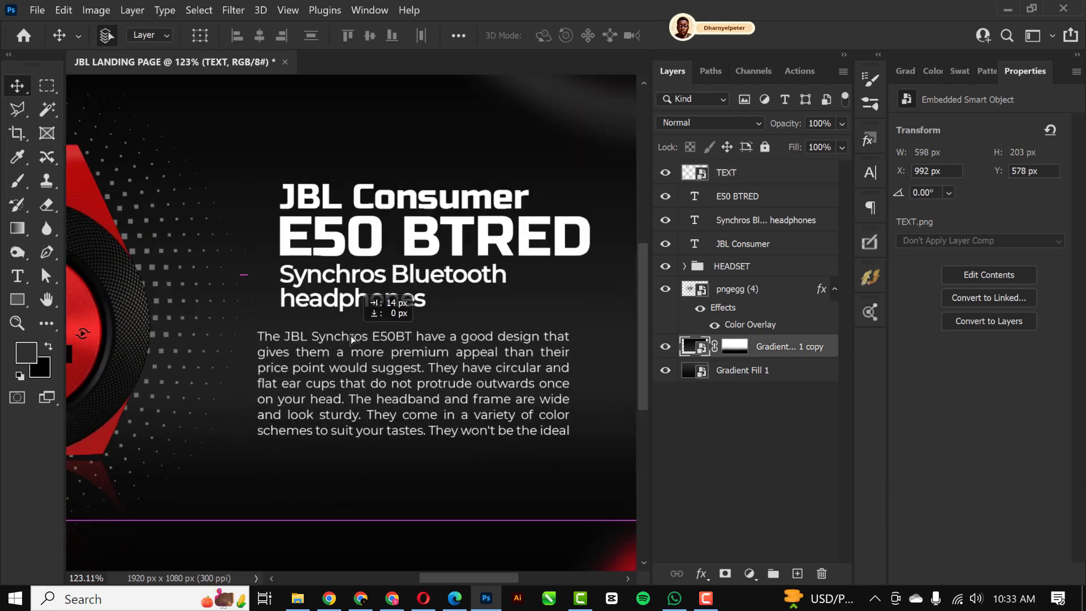
ctrl+click(434, 373)
key(ctrl+t)
key(Return)
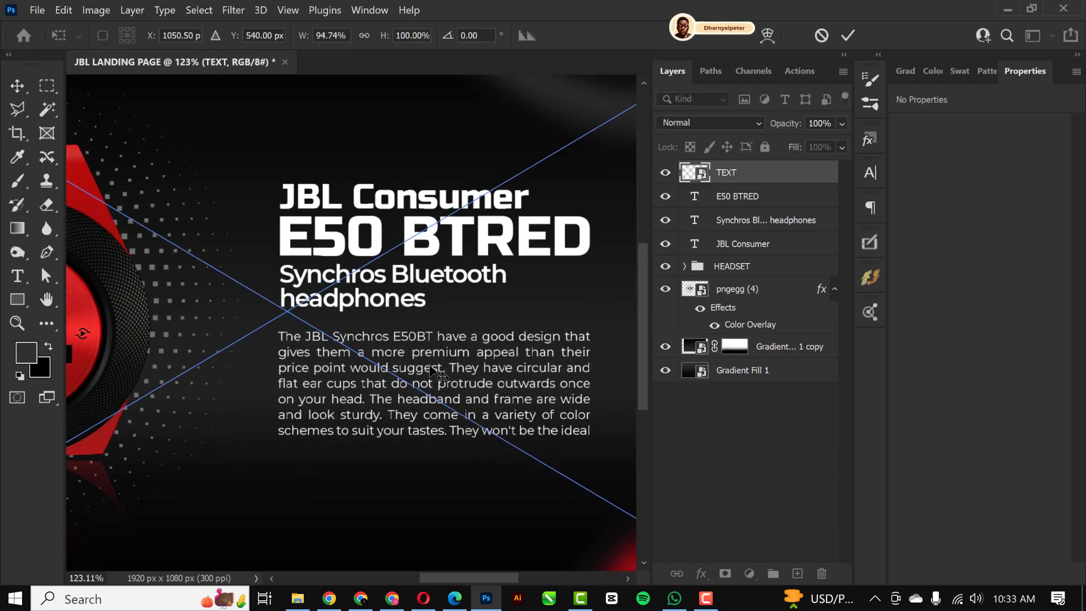
Step: Convert the TEXT layer to a smart object and scale the paragraph down to about 565 px wide
scroll(576, 293, down, 3)
right_click(815, 172)
key(Escape)
key(ctrl+t)
scroll(535, 407, up, 2)
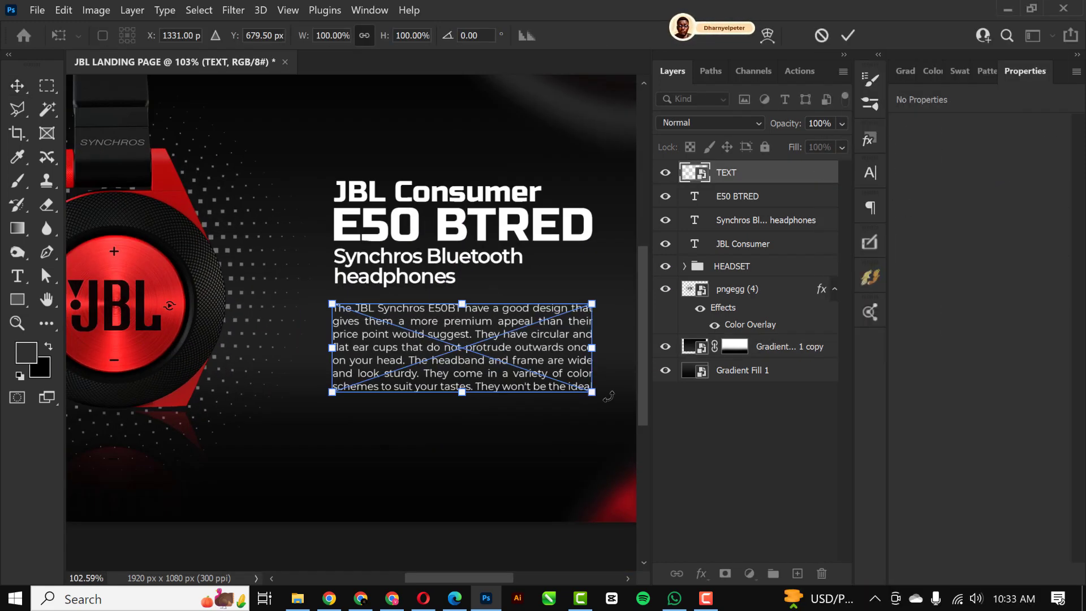
drag(617, 404, 594, 393)
key(Return)
scroll(443, 354, down, 3)
scroll(443, 354, up, 2)
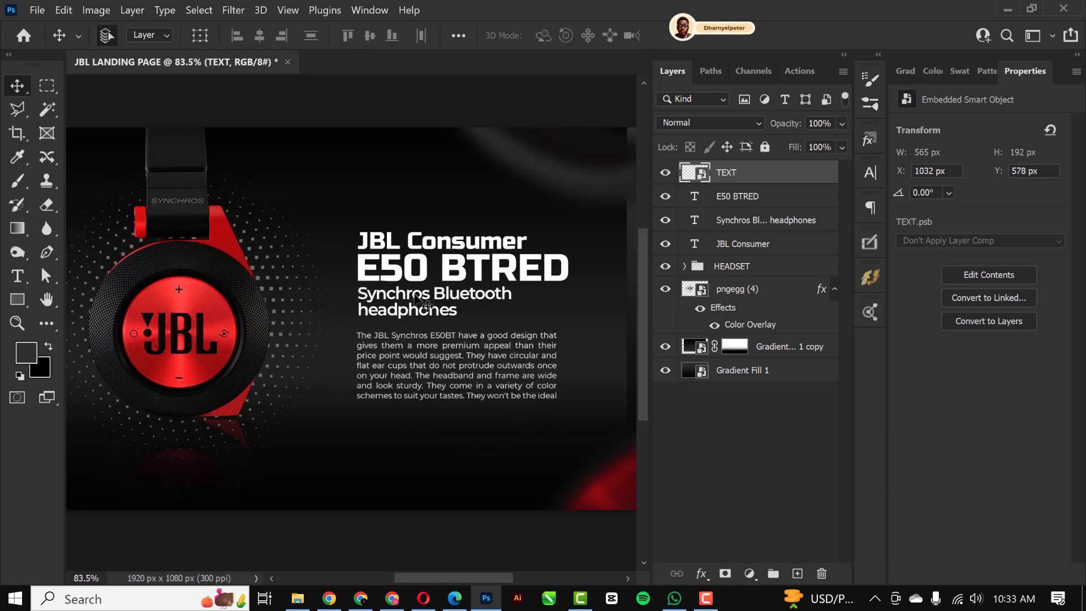
Step: Duplicate the Synchros Bluetooth headphones text above the headline and change the copy to "Wireless"
drag(422, 302, 341, 134)
double_click(696, 221)
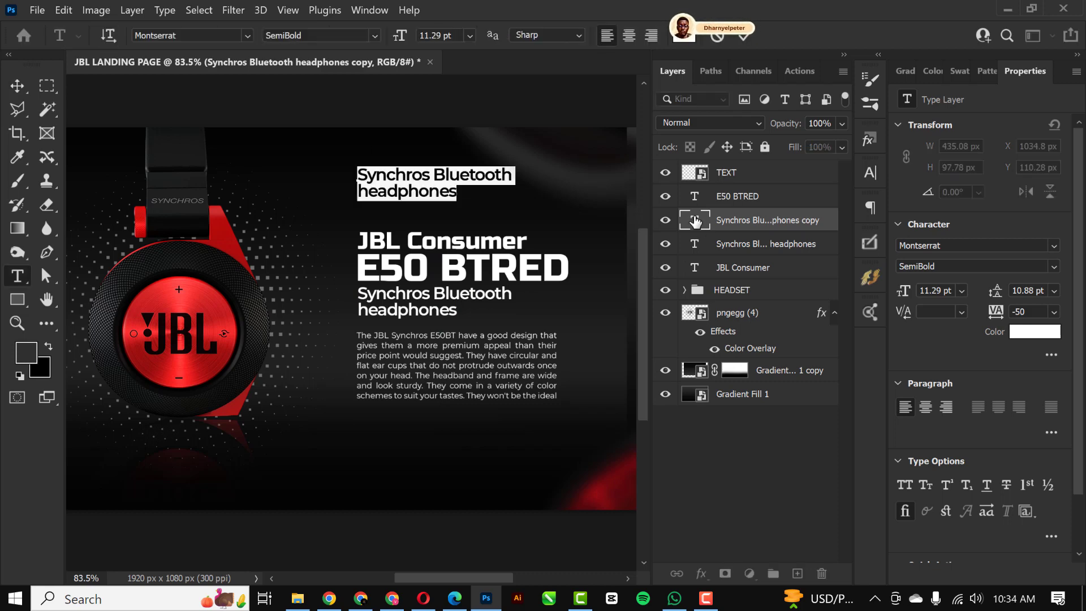
text(Wireless)
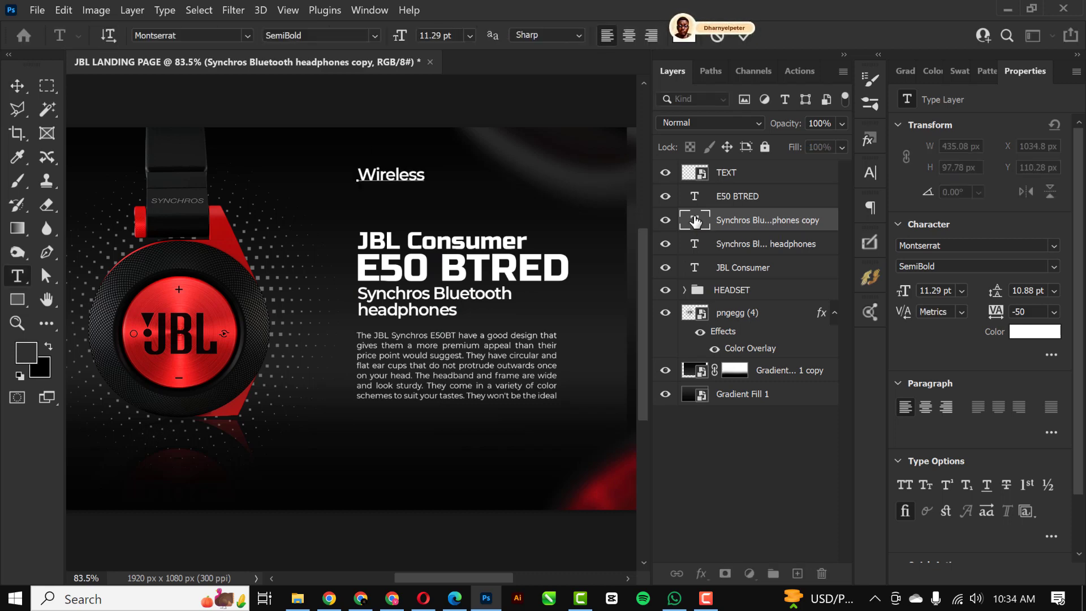
click(17, 85)
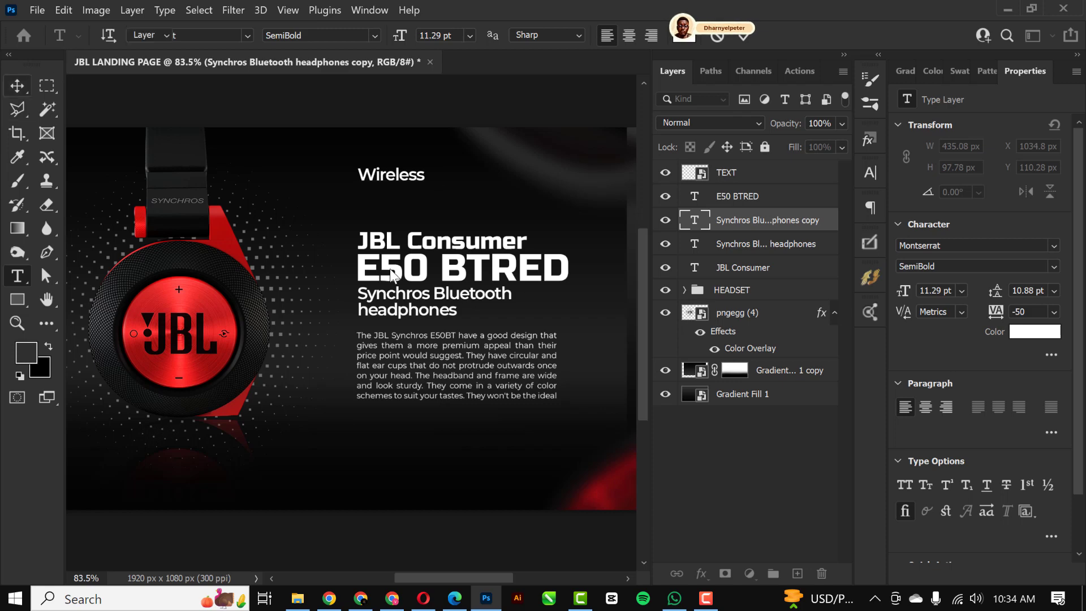
Step: Shrink the Wireless text to about 5.02 pt and position it near the upper edge of the page, in line with the headline
key(ctrl+t)
drag(447, 189, 390, 105)
key(Return)
scroll(391, 172, up, 3)
scroll(396, 181, down, 3)
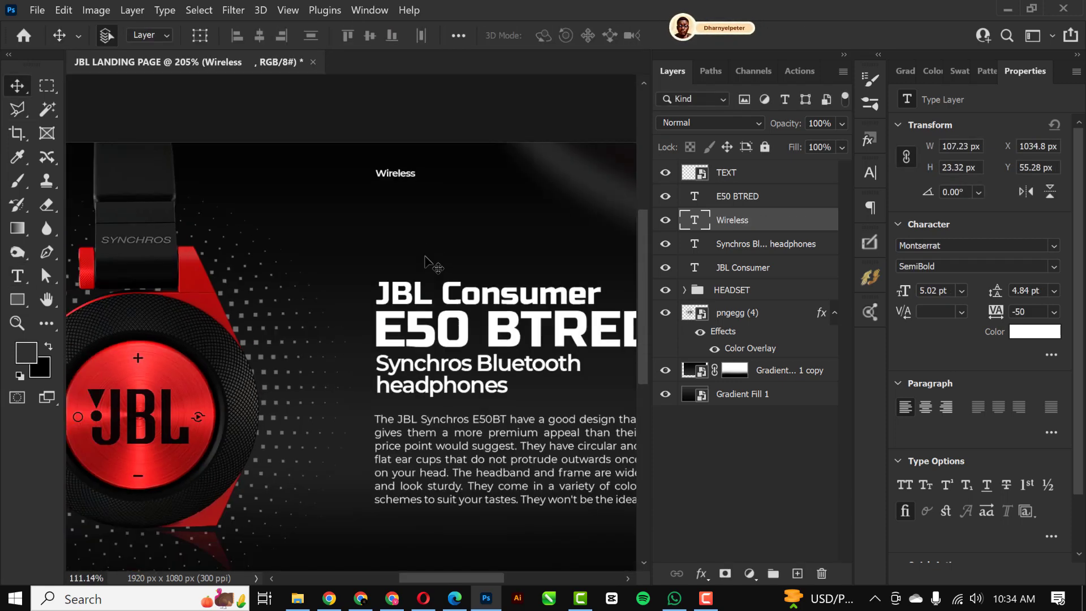
Step: Duplicate the Wireless text to its right on the same line and change the copy to "Headphones"
scroll(398, 184, up, 2)
drag(405, 188, 506, 180)
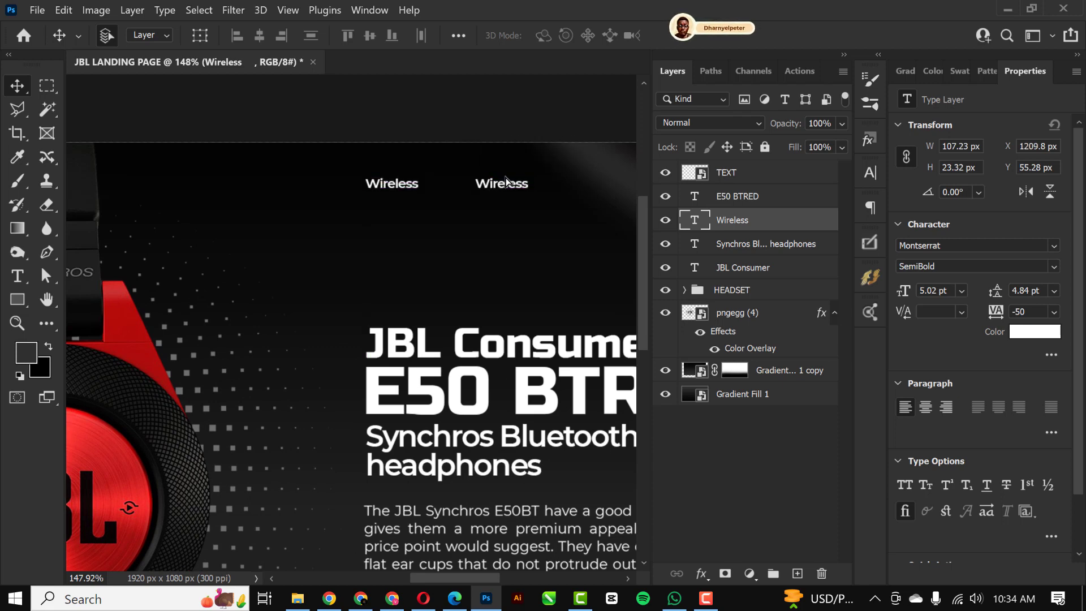
double_click(695, 217)
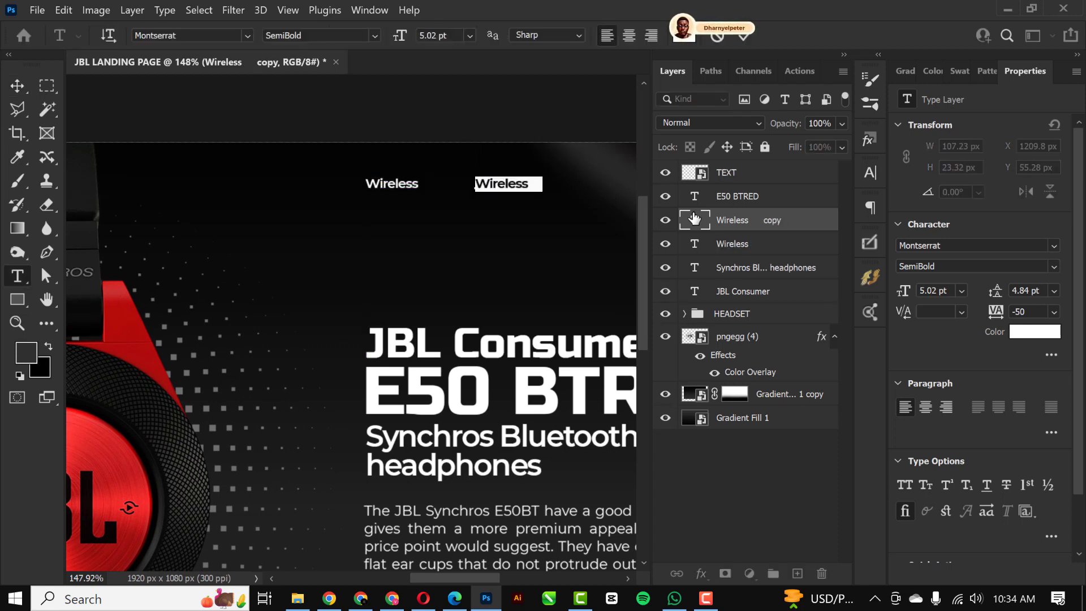
text(Headphones)
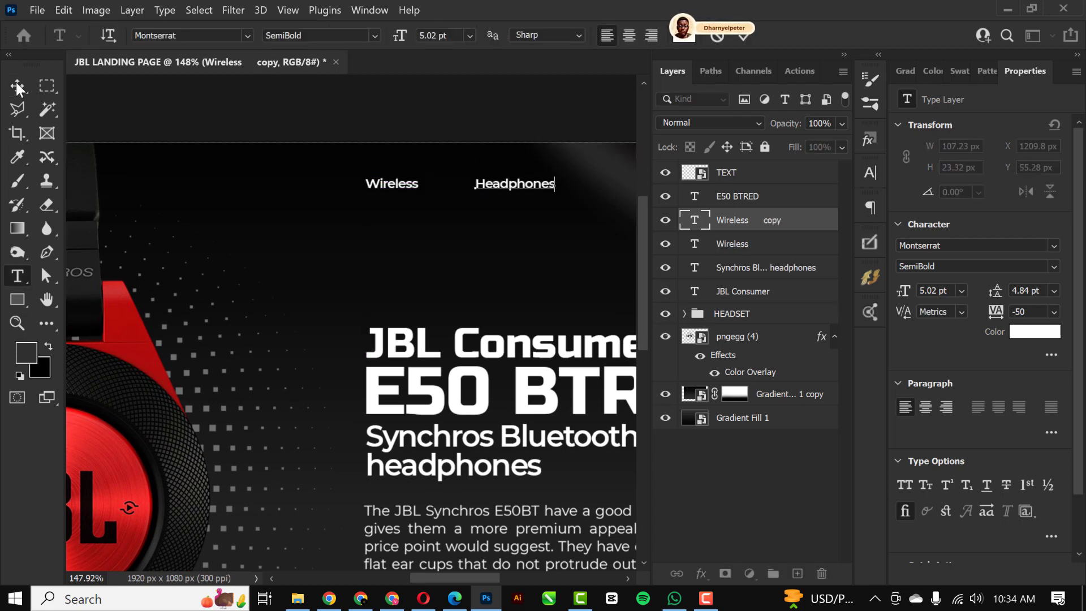
click(17, 87)
Step: Duplicate the Headphones text to its right on the same line and change the copy to "Home Audio"
scroll(362, 238, down, 3)
scroll(432, 266, up, 5)
drag(403, 252, 579, 259)
double_click(694, 220)
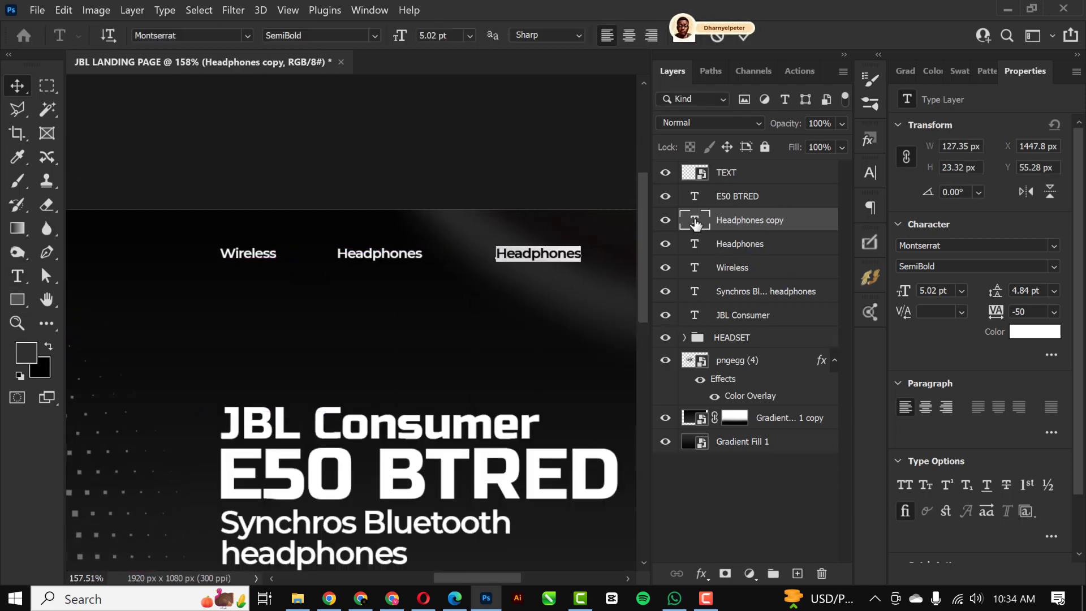
text(Home Audio)
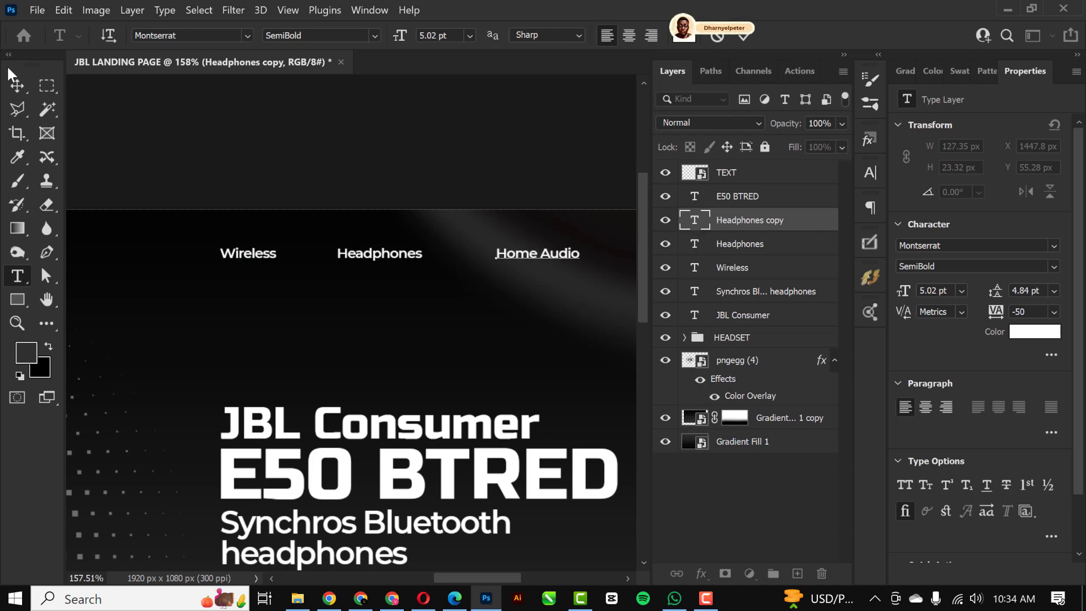
click(17, 86)
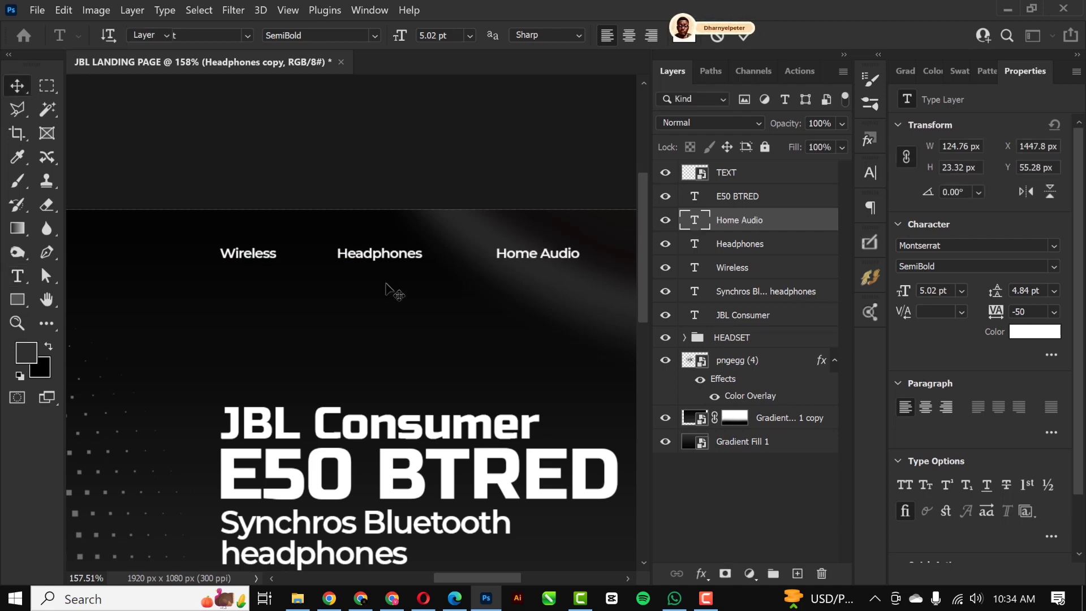
Step: Duplicate the Home Audio text to its right on the same line and change the copy to "Discover JBL"
scroll(391, 282, up, 3)
drag(430, 272, 548, 269)
double_click(699, 225)
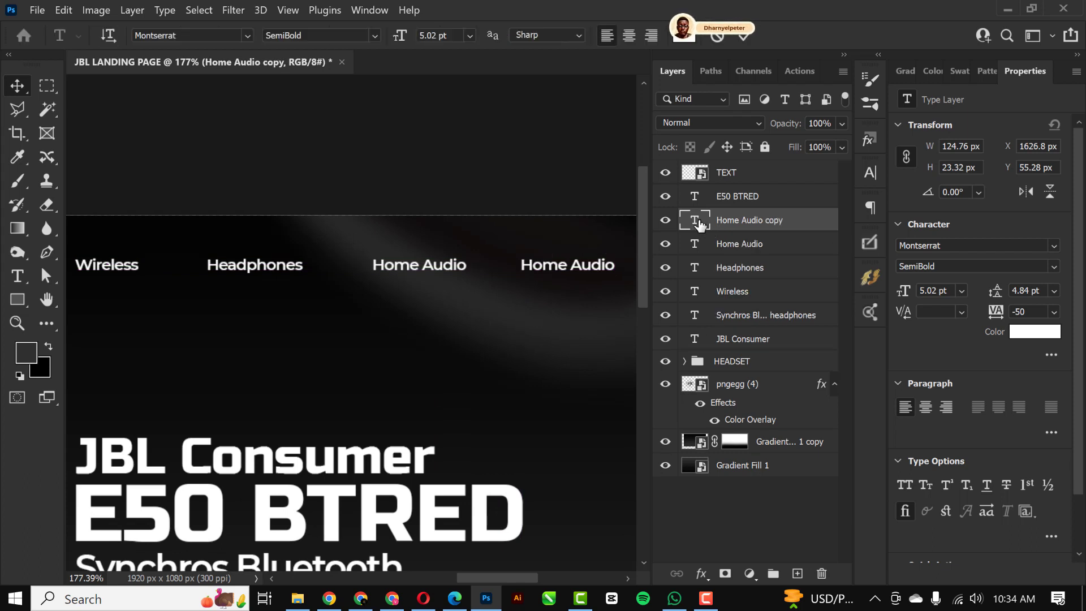
text(Discover JBL)
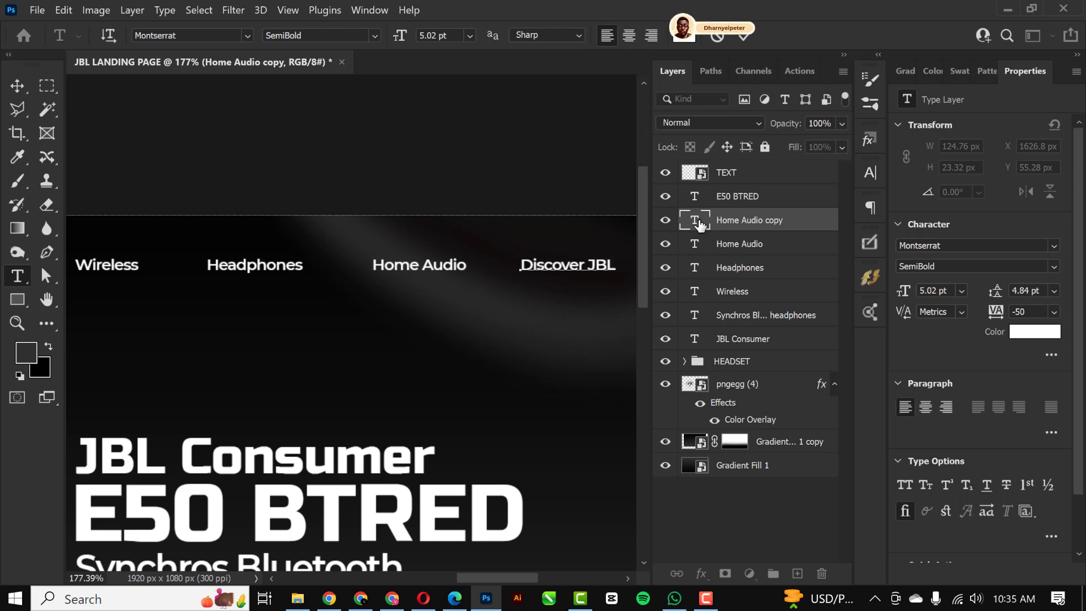
click(730, 198)
key(v)
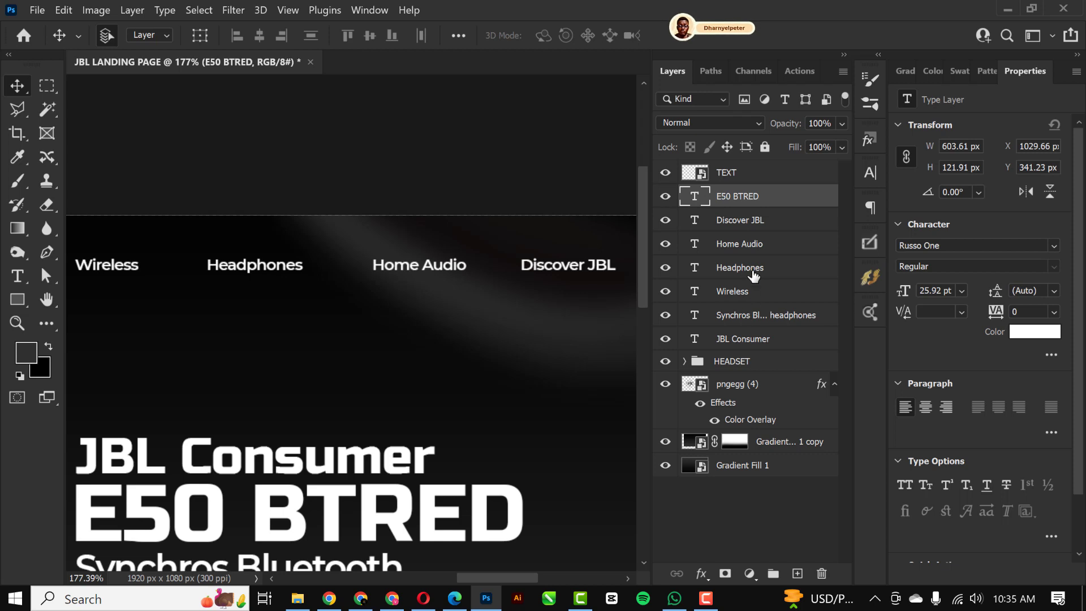
Step: Bring the Wireless, Headphones, Home Audio and Discover JBL text layers to the top of the layer stack
shift+click(760, 293)
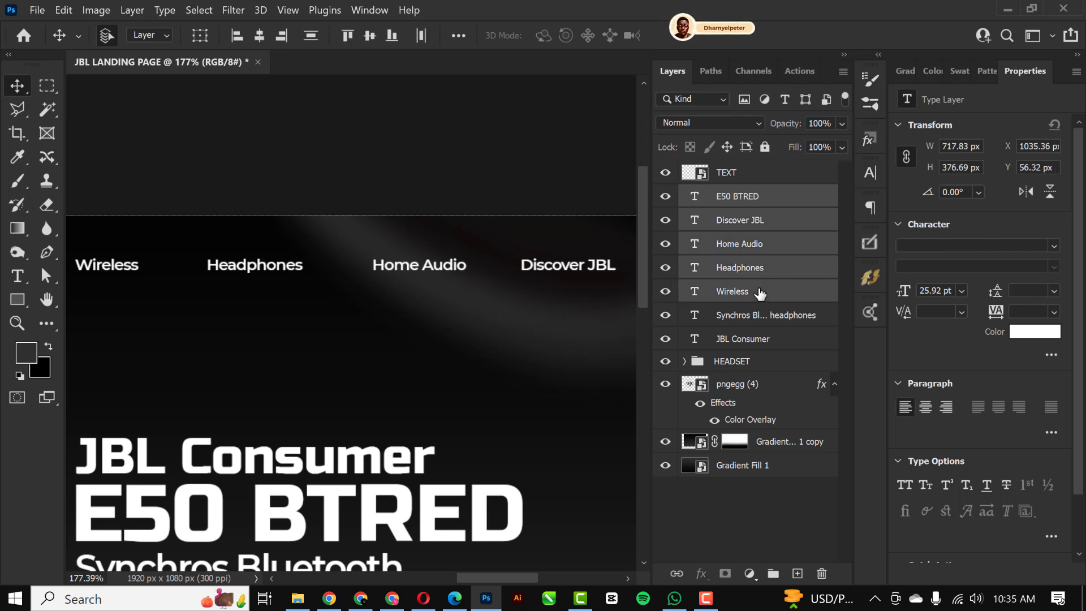
click(758, 226)
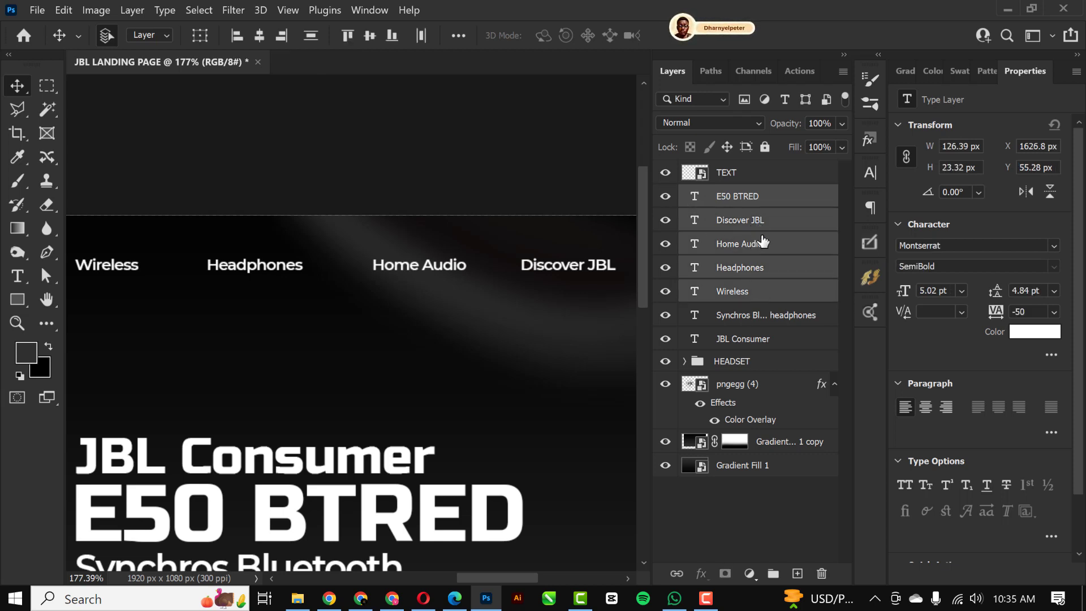
shift+click(747, 295)
key(ctrl+shift+bracketright)
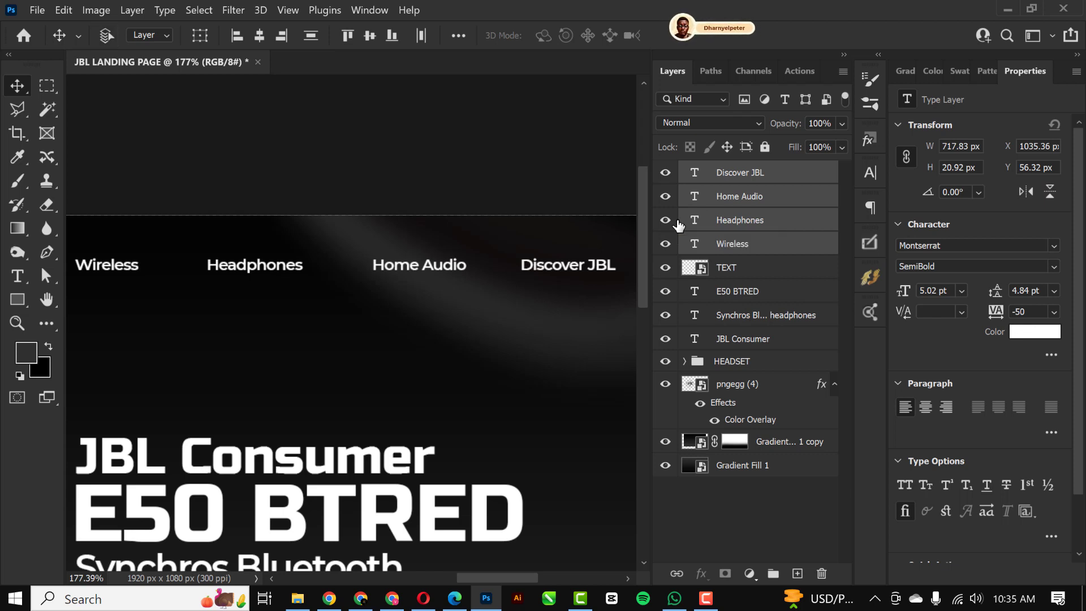
key(ctrl+bracketleft)
key(ctrl+bracketleft)
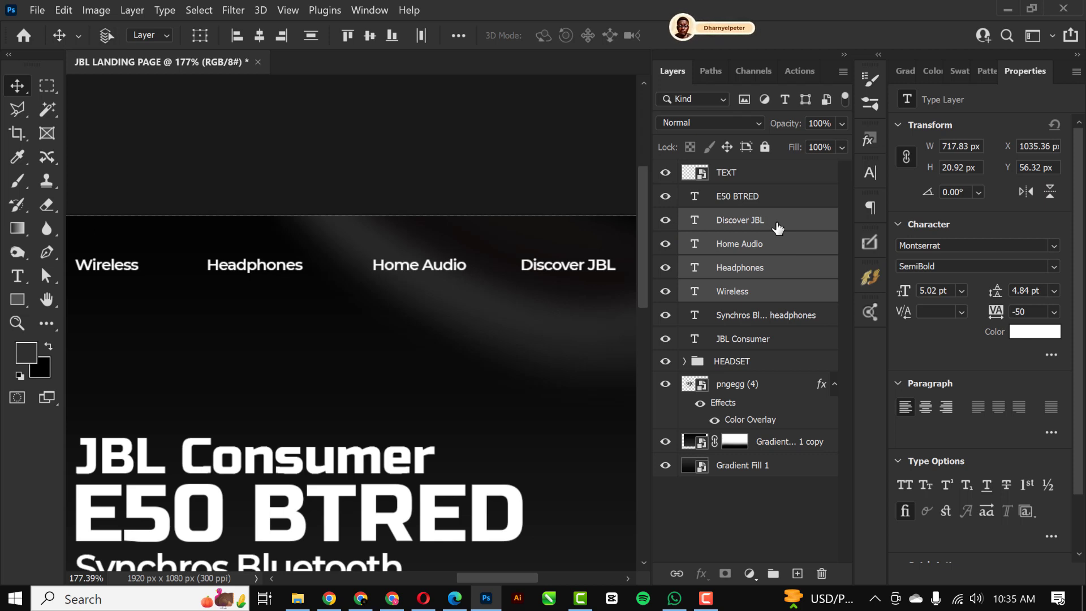
key(ctrl+bracketright)
key(ctrl+bracketright)
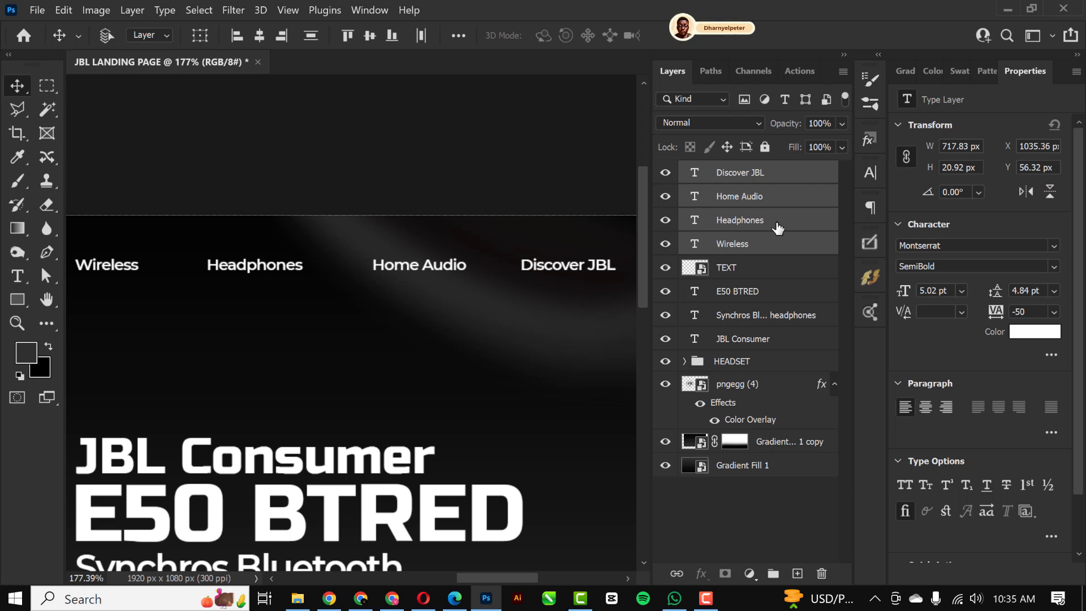
Step: Group the four selected menu text layers and rename the group "web"
scroll(540, 218, down, 3)
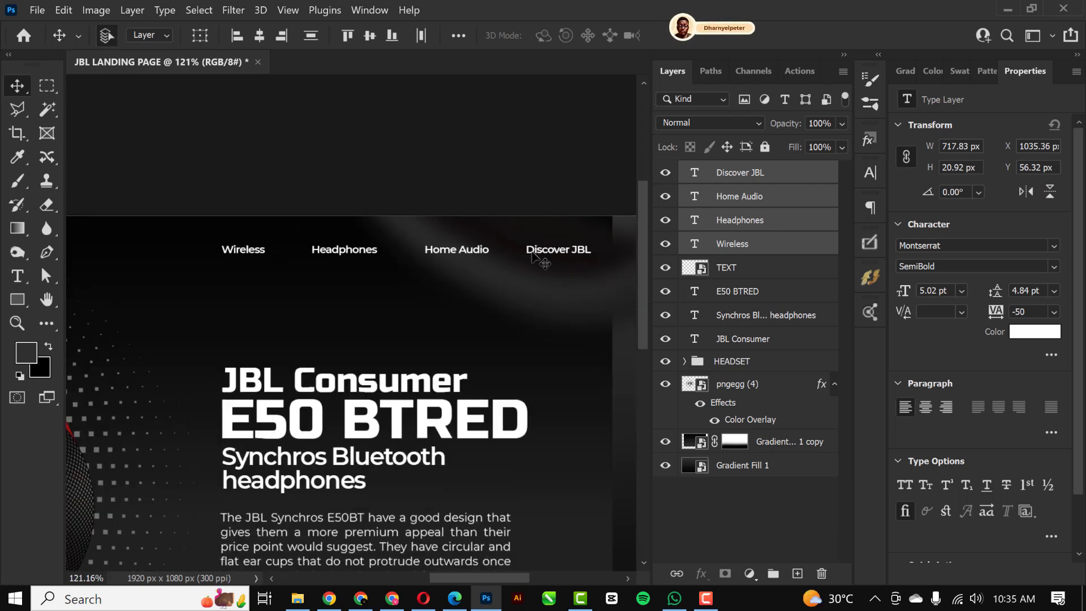
key(ctrl+g)
drag(677, 252, 714, 194)
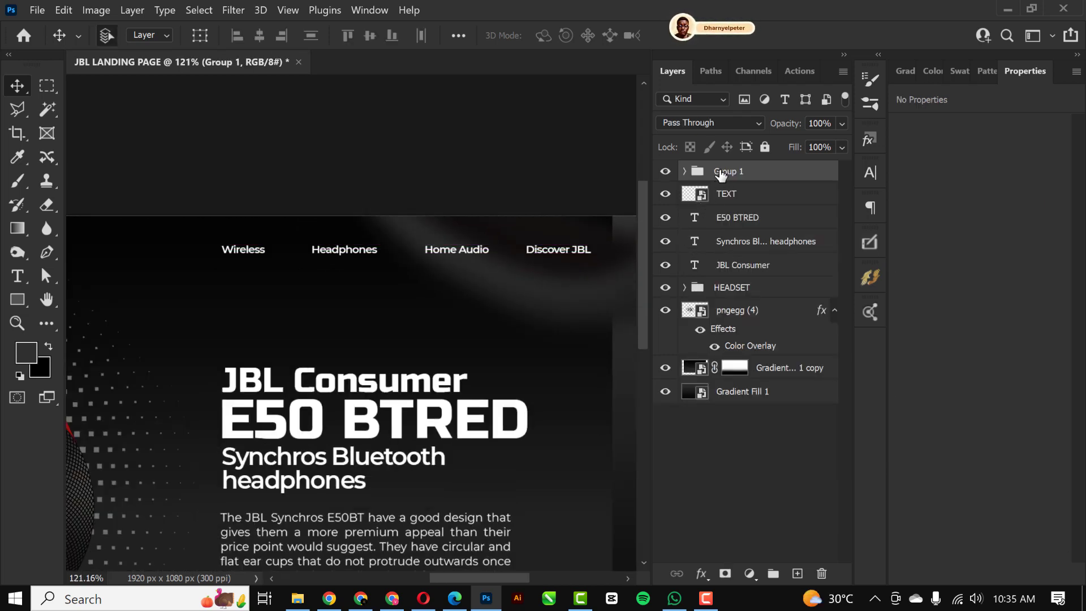
double_click(721, 171)
key(Return)
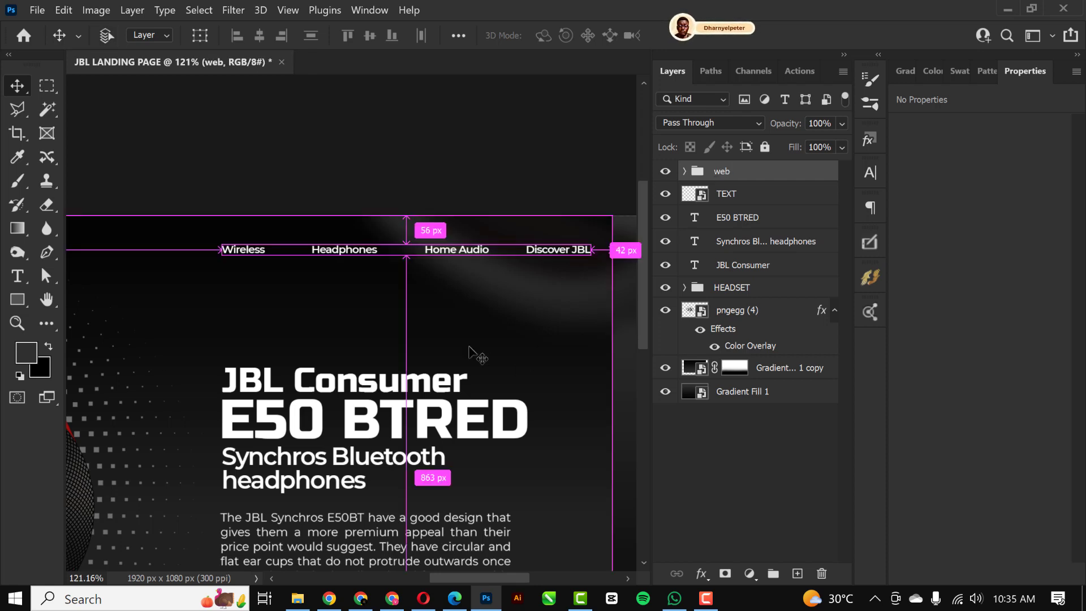
Step: Scale the web menu group down to about 86%, keeping its left edge in line with the headline
key(ctrl+t)
drag(590, 257, 537, 262)
key(Return)
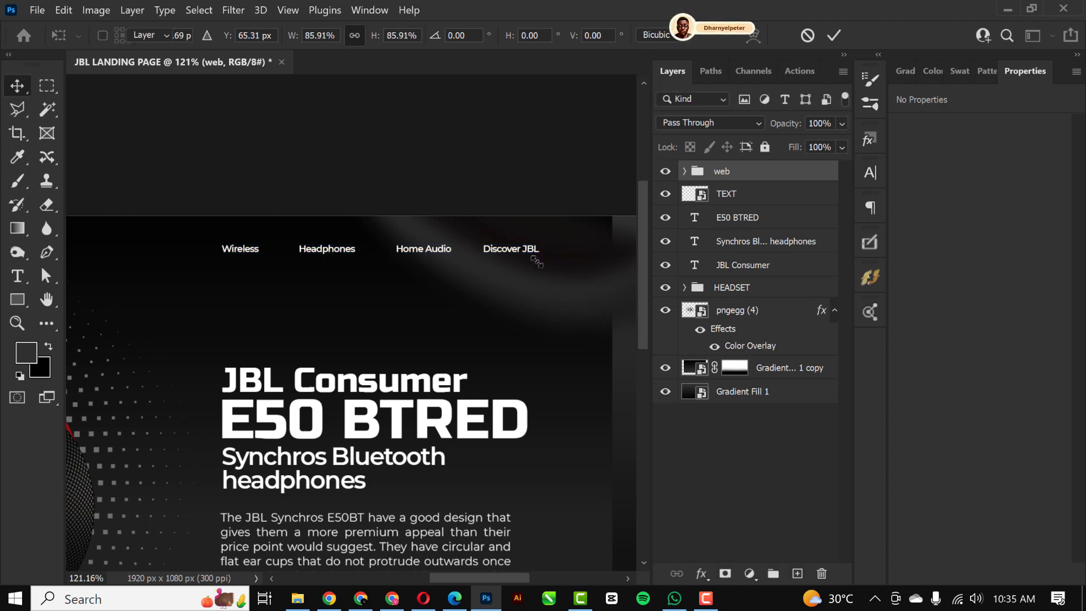
scroll(399, 300, down, 3)
scroll(399, 300, down, 1)
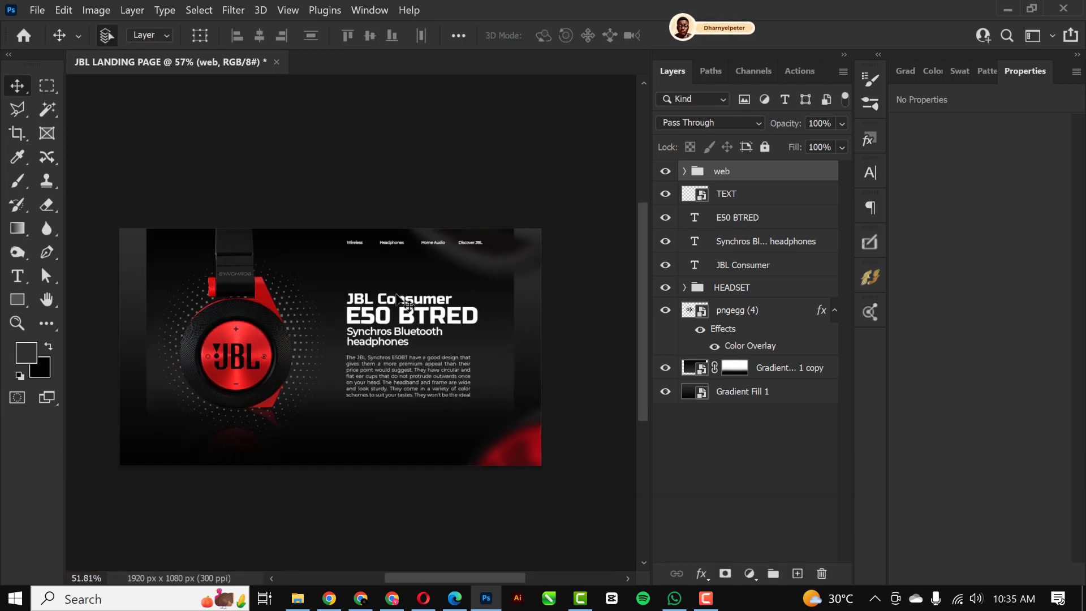
Step: Place the R logo image from the JBL HEADSET folder and shrink it to about 53 x 44 px near the page's upper left corner
click(305, 605)
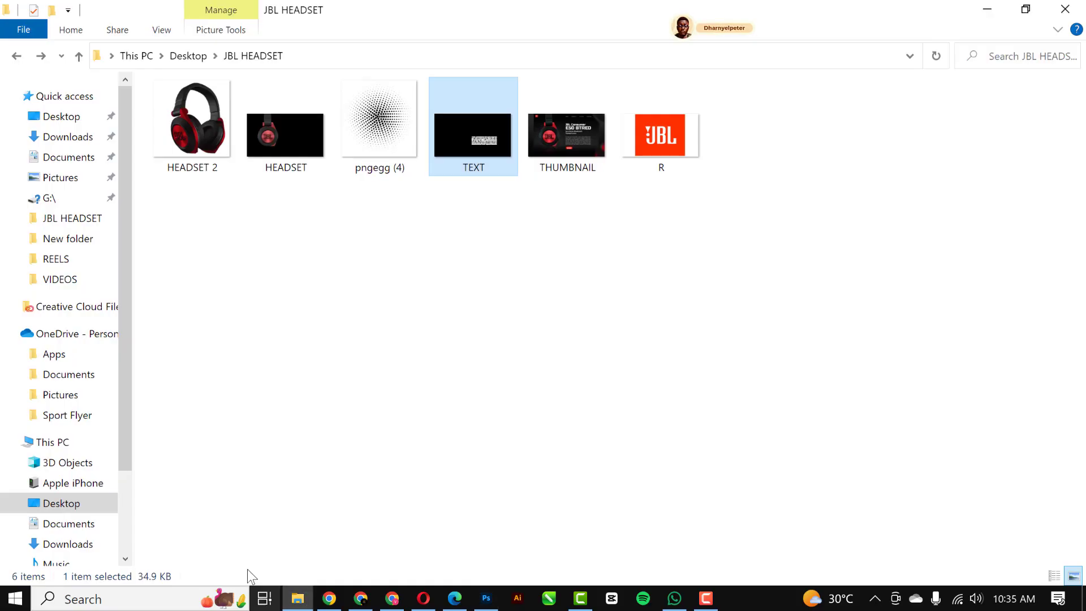
drag(665, 145, 161, 265)
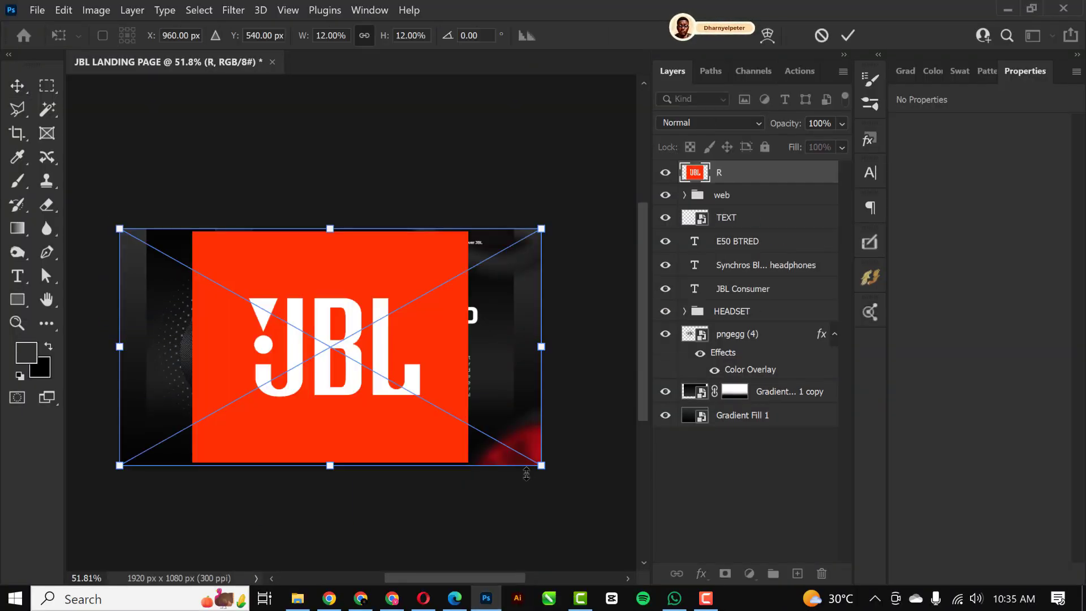
drag(527, 467, 362, 267)
scroll(145, 247, up, 5)
scroll(145, 247, up, 2)
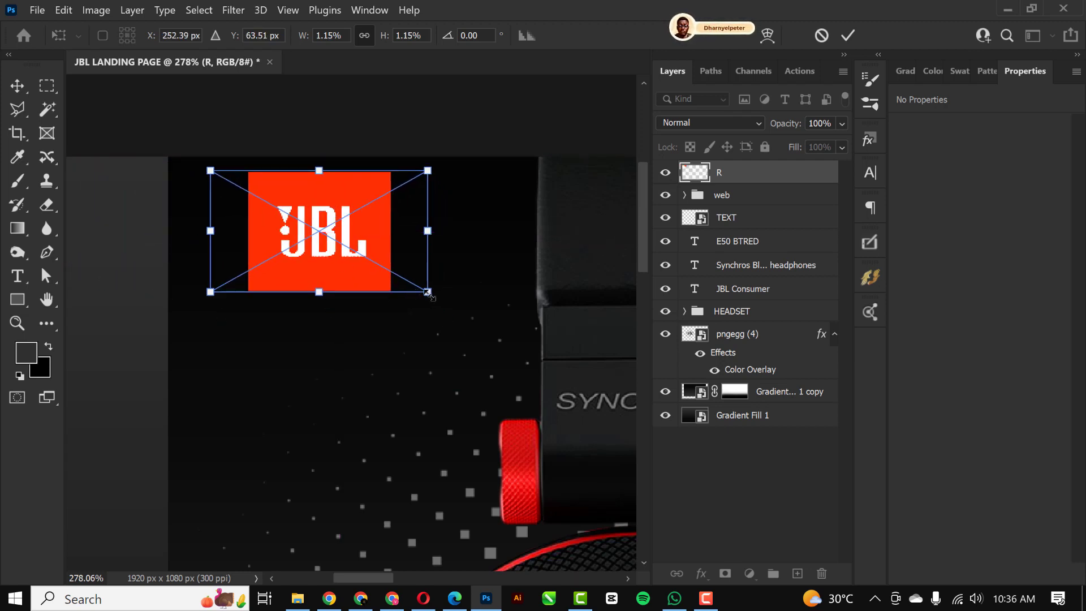
drag(428, 293, 336, 205)
key(Return)
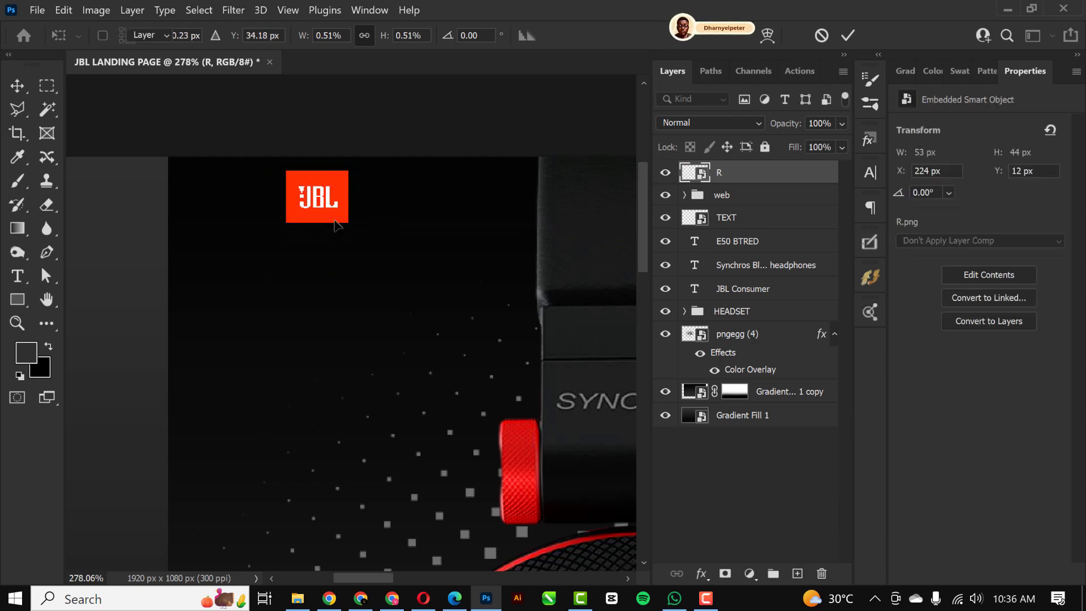
Step: Move the JBL logo down to Y 30 px so it lines up with the menu text
scroll(336, 225, down, 10)
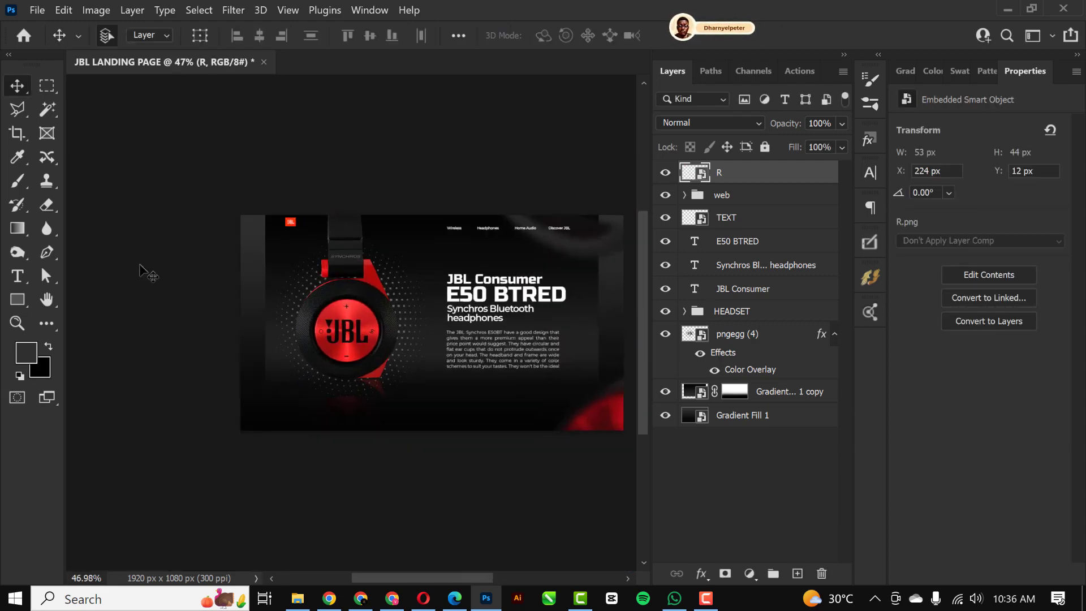
scroll(182, 260, up, 6)
drag(435, 168, 433, 181)
scroll(332, 255, down, 6)
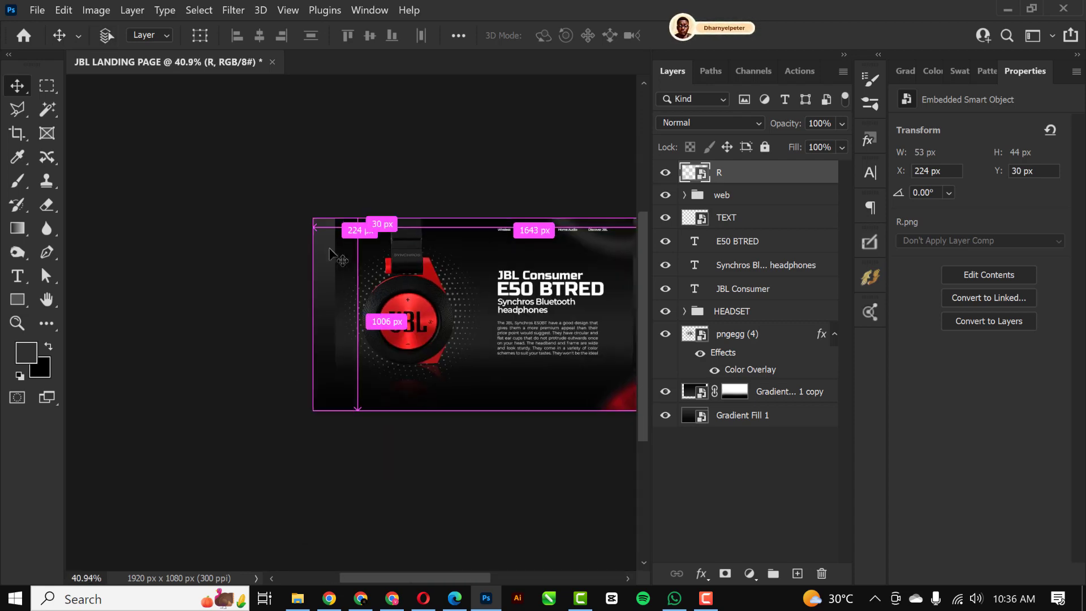
scroll(330, 253, up, 3)
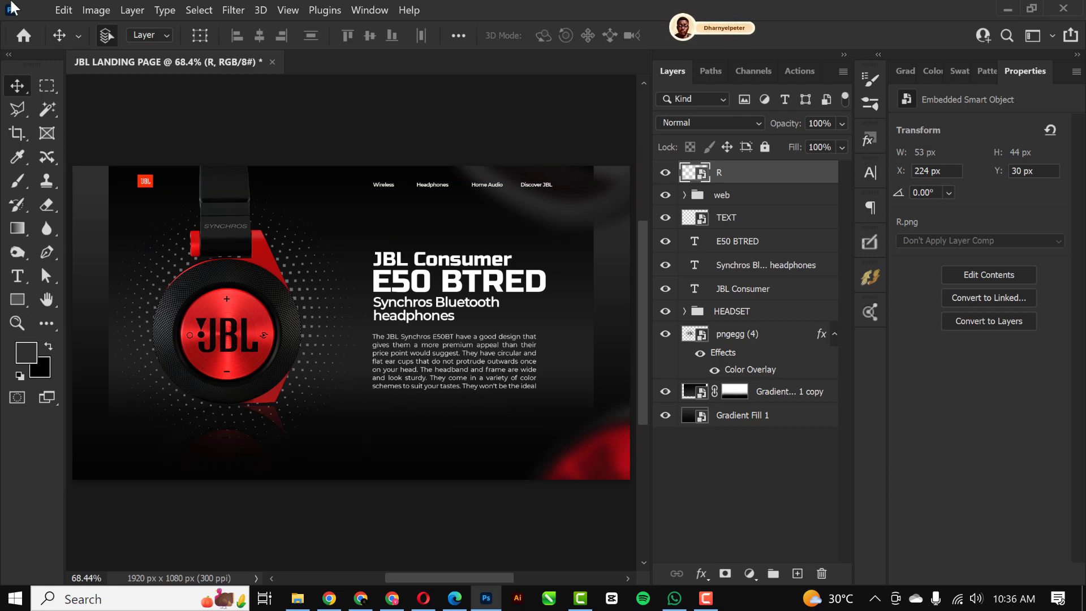
Step: Draw a rectangle shape about 210 x 64 px below the description paragraph, near its left edge
click(18, 300)
scroll(395, 455, up, 2)
scroll(395, 455, up, 2)
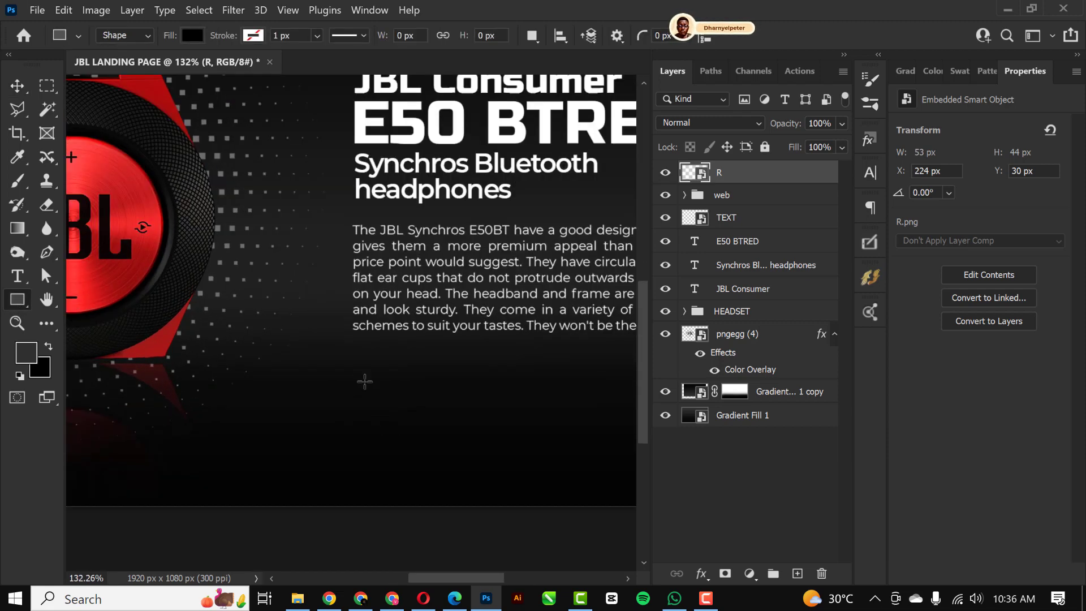
drag(355, 358, 473, 394)
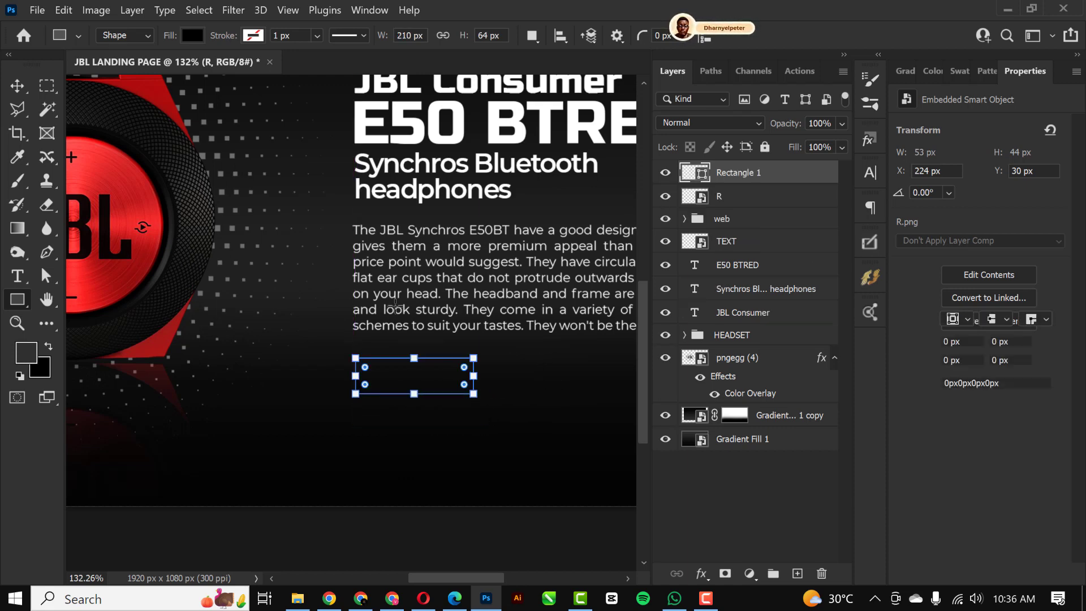
Step: Change the rectangle's fill to a bright red solid color
click(951, 249)
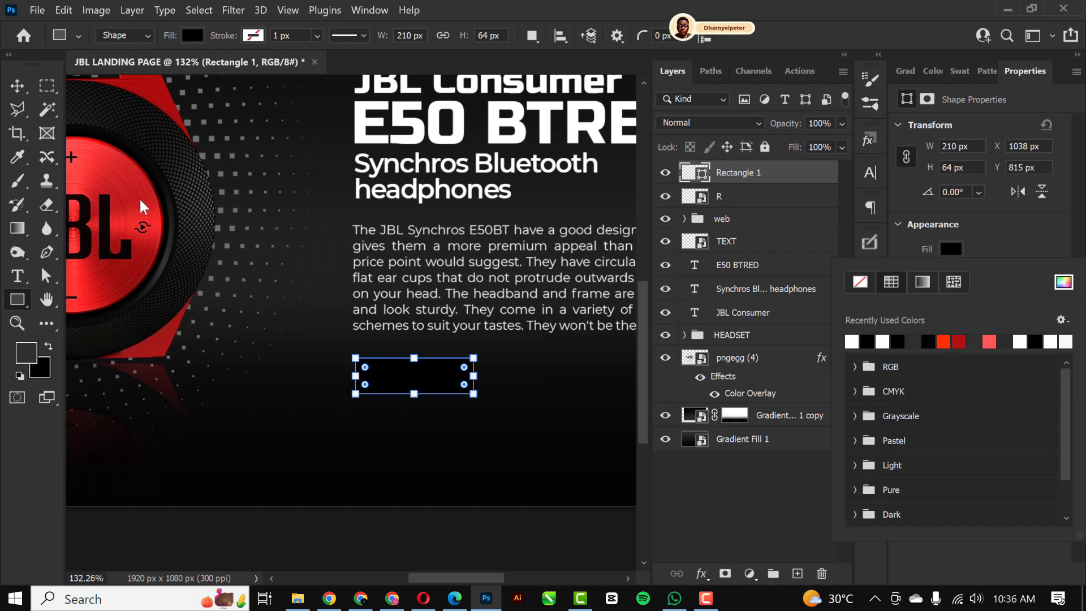
click(1064, 283)
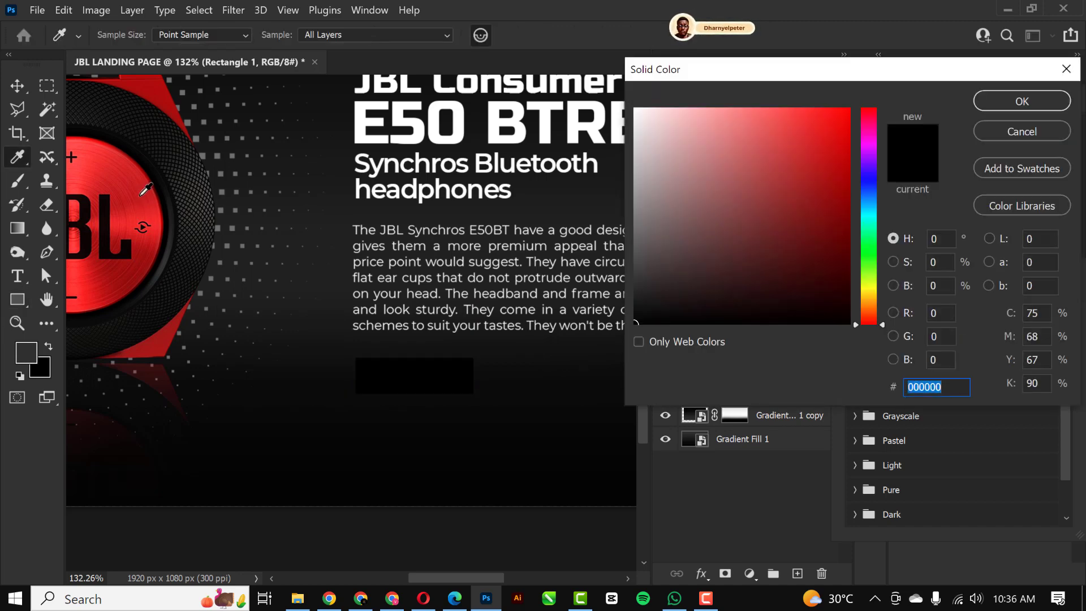
text(c0191a)
text(ff0000)
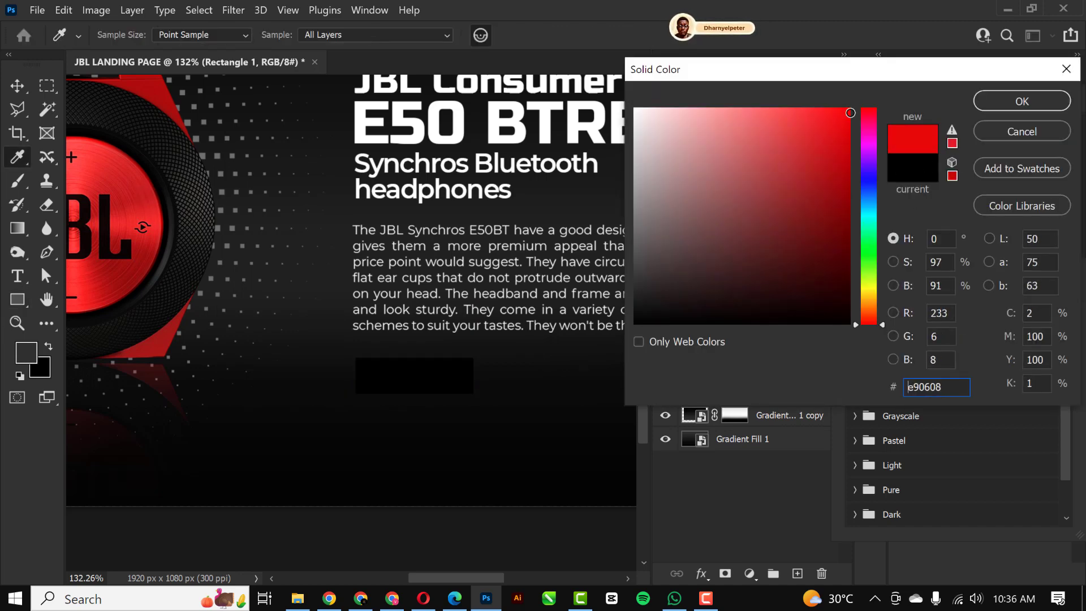
key(Return)
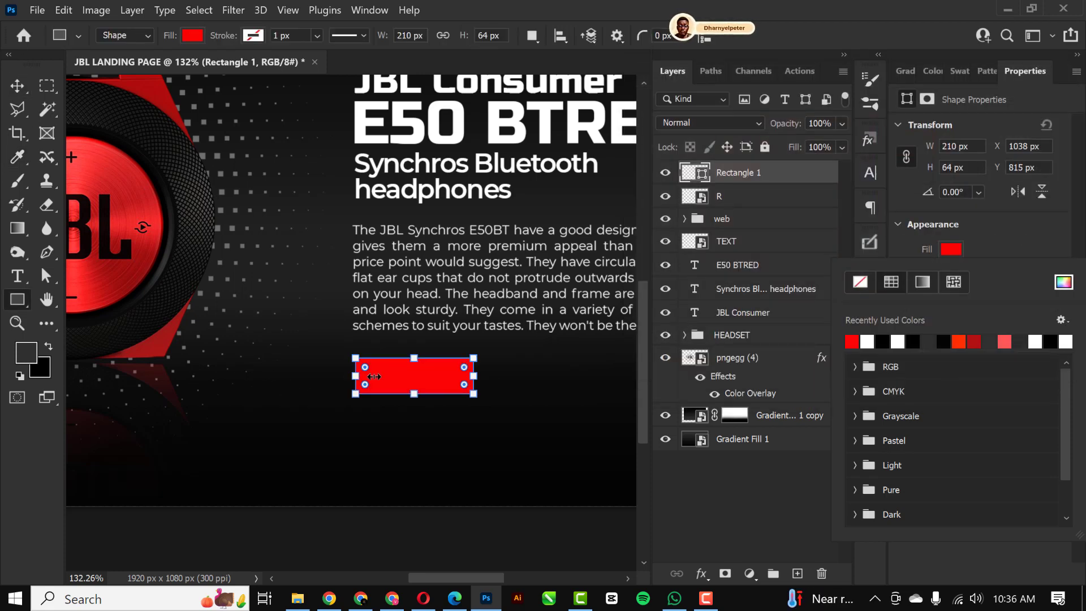
Step: Round the red rectangle's corners to 32 px and nudge the shape to about X 1037, Y 816 px below the paragraph
scroll(374, 376, up, 5)
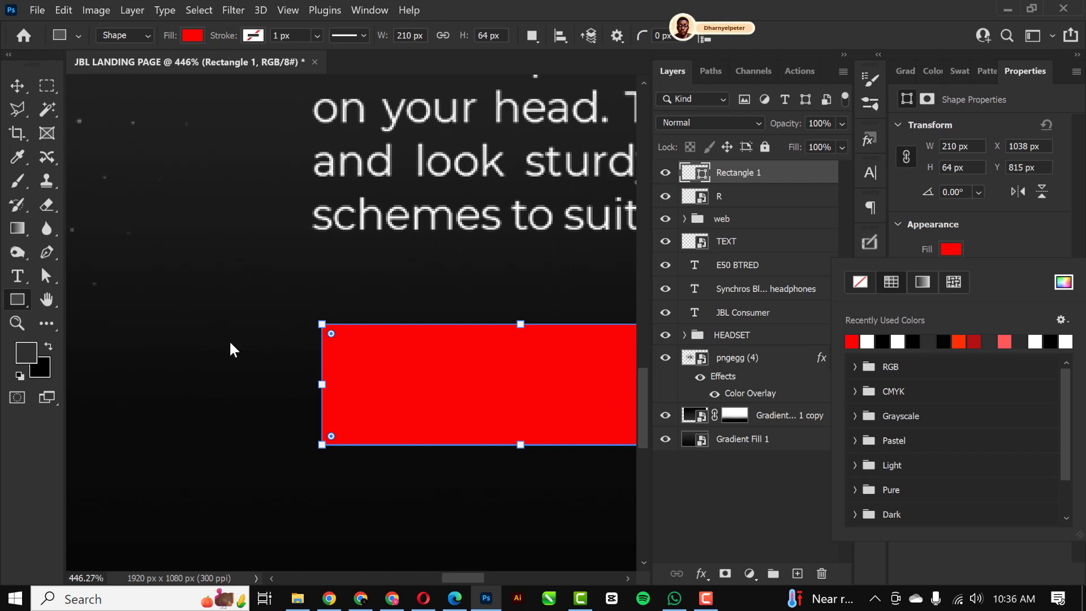
drag(331, 337, 497, 361)
click(17, 83)
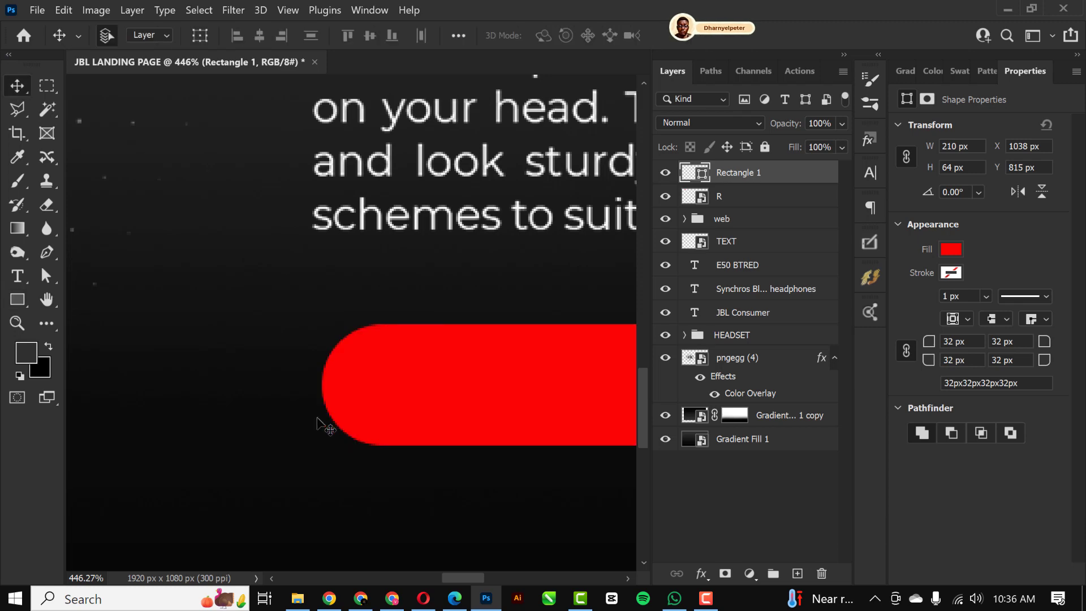
scroll(330, 420, down, 5)
drag(426, 368, 412, 372)
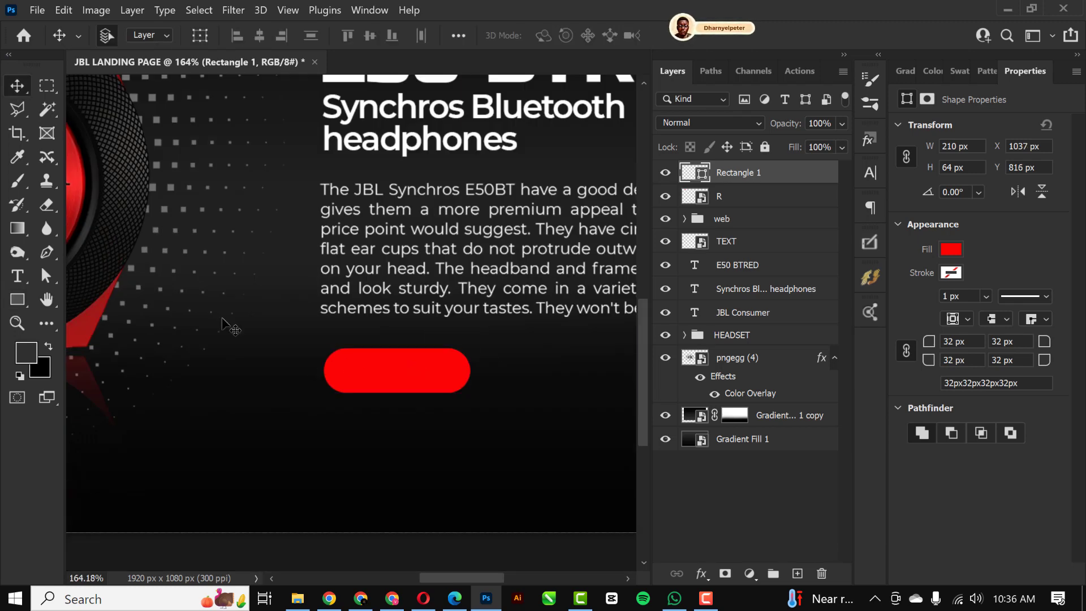
Step: Duplicate the JBL Consumer text below the red button and change the copy to "$400"
scroll(362, 362, down, 4)
click(359, 212)
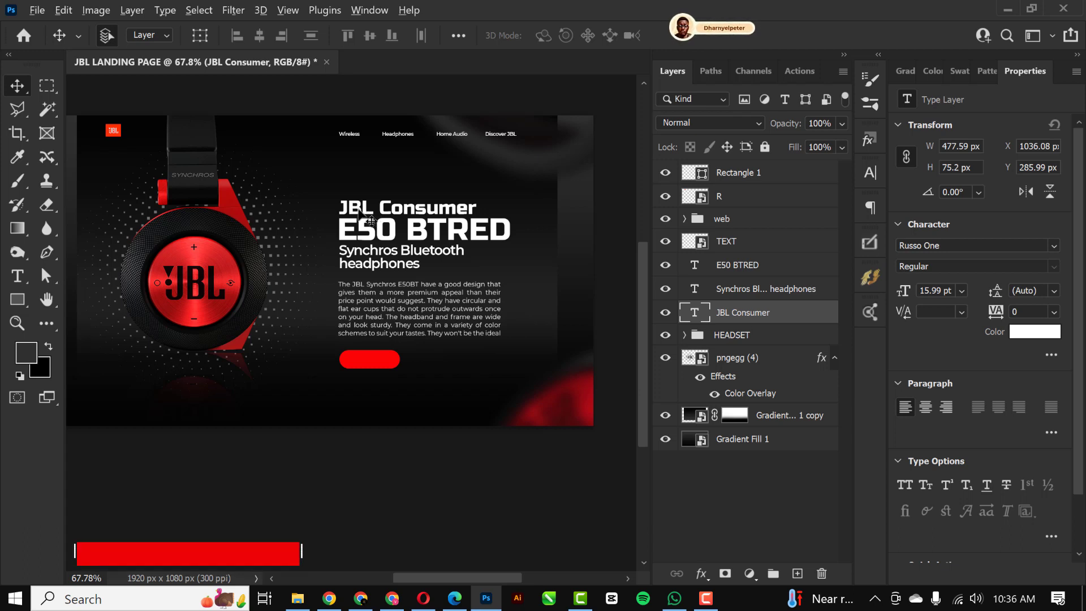
drag(361, 210, 376, 404)
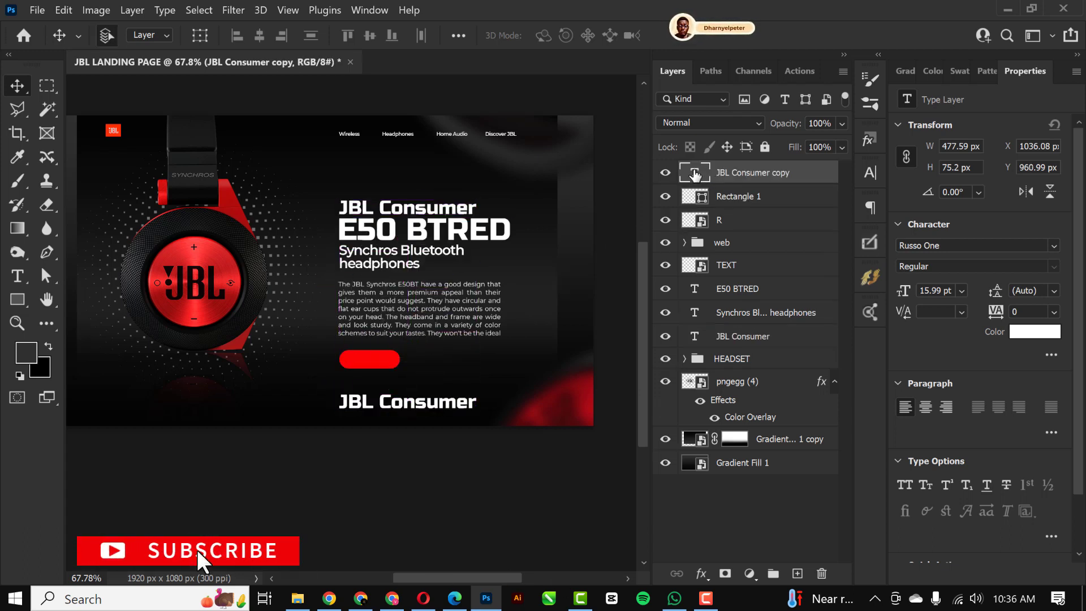
double_click(695, 173)
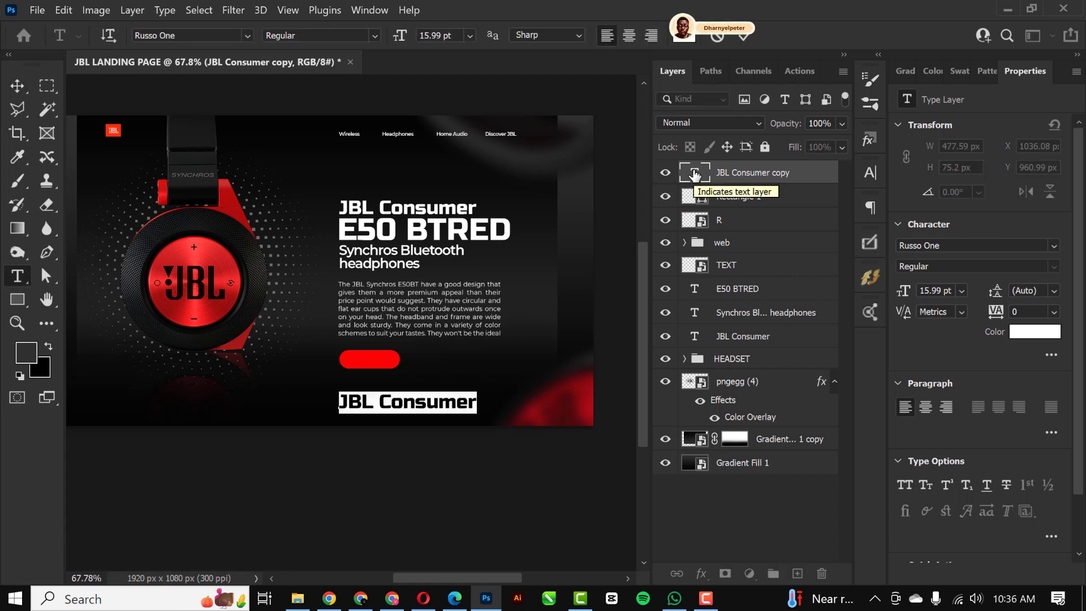
text($400)
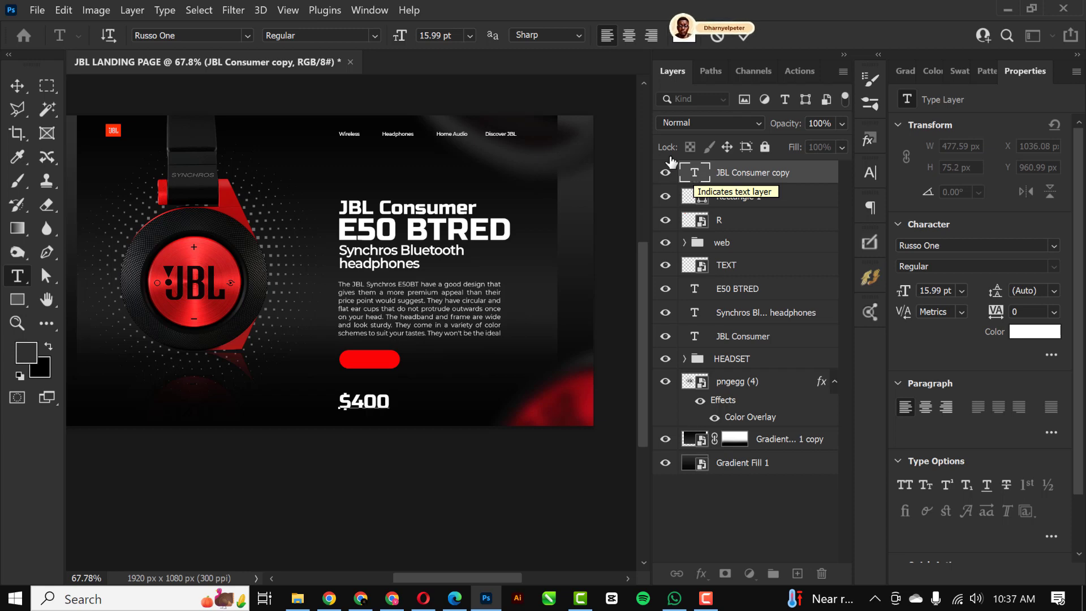
click(17, 85)
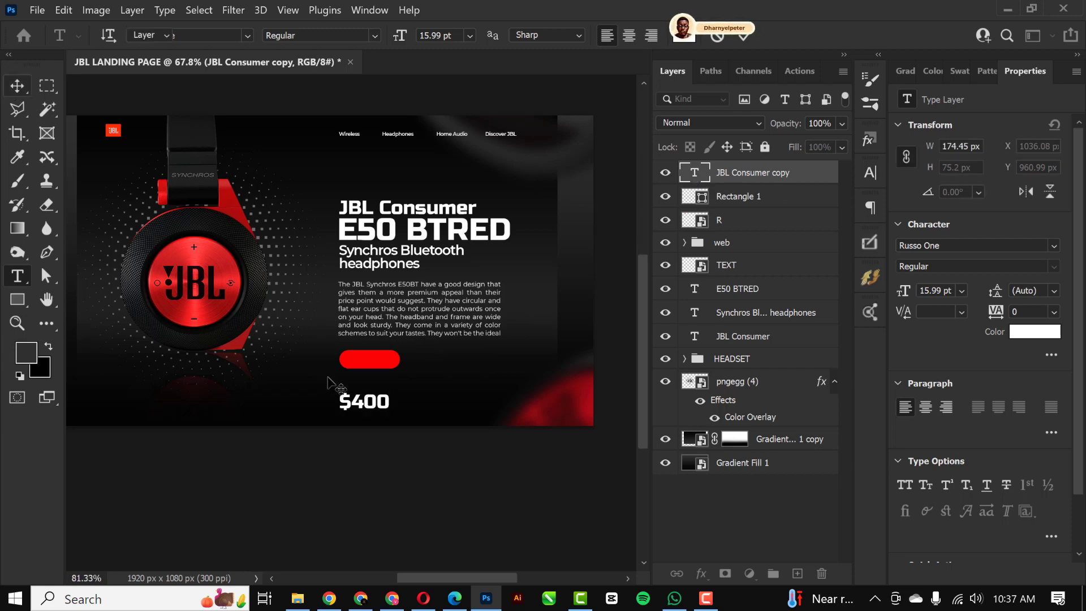
Step: Move the $400 text onto the red button and scale it to about 75% (11.91 pt) so it fits inside
scroll(337, 385, up, 4)
scroll(394, 434, up, 2)
drag(393, 439, 410, 320)
key(ctrl+t)
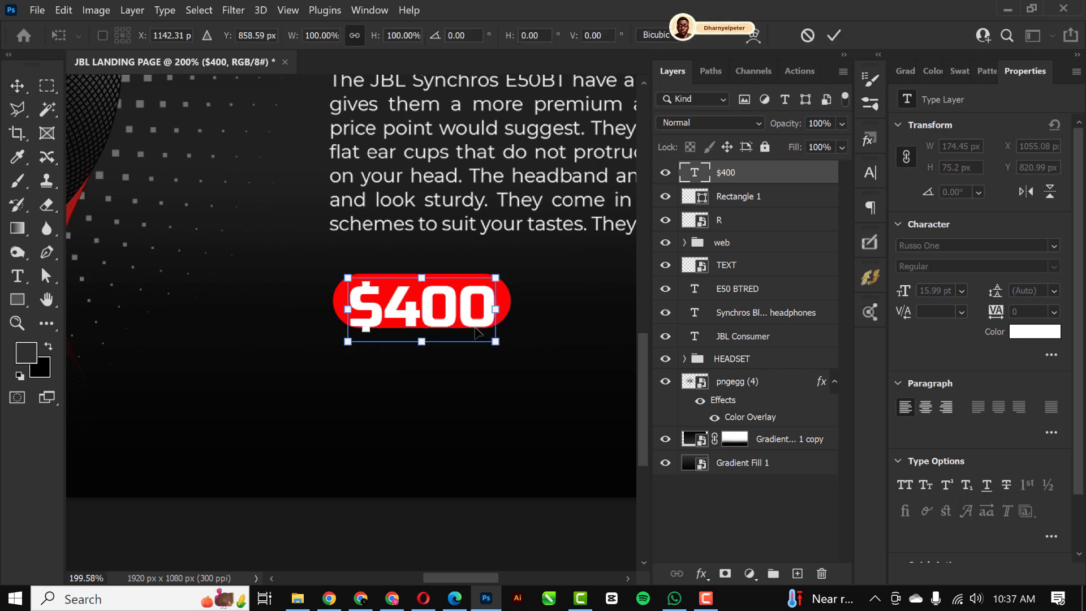
drag(495, 342, 440, 307)
key(Return)
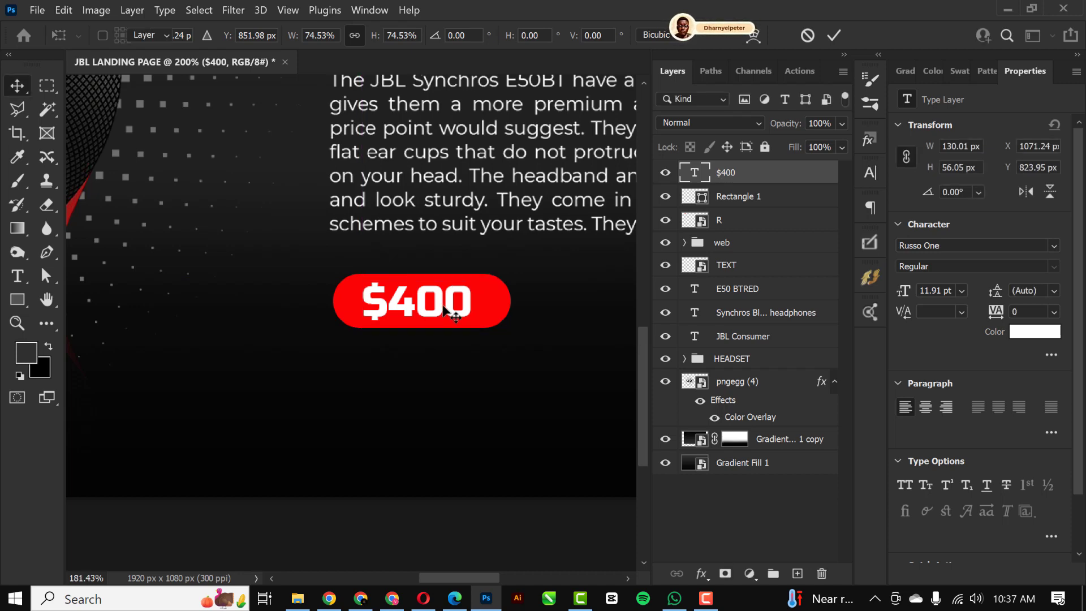
scroll(439, 309, down, 5)
scroll(443, 310, up, 2)
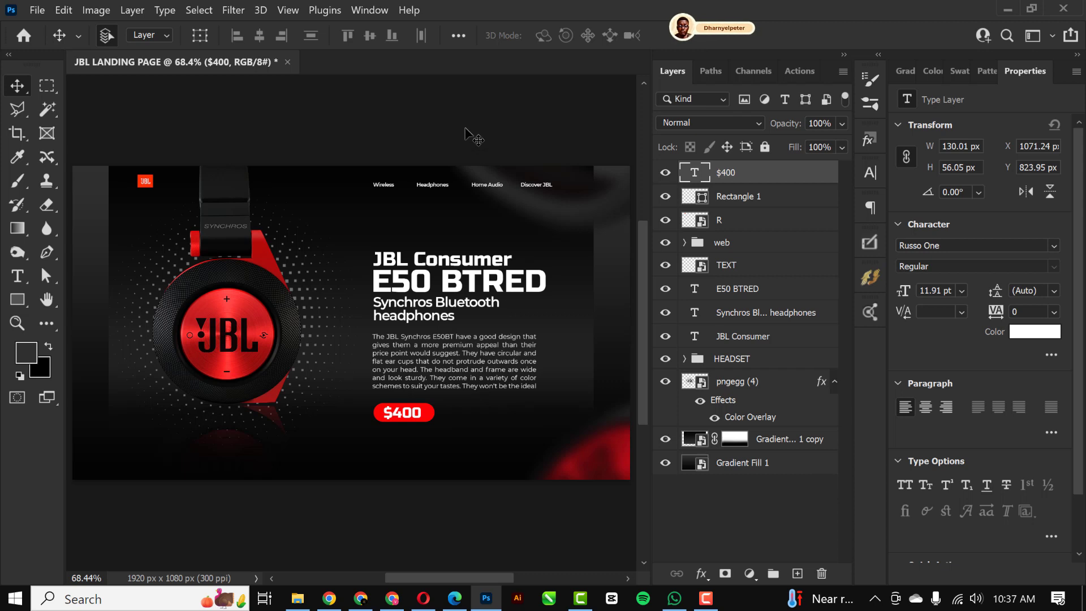
click(465, 134)
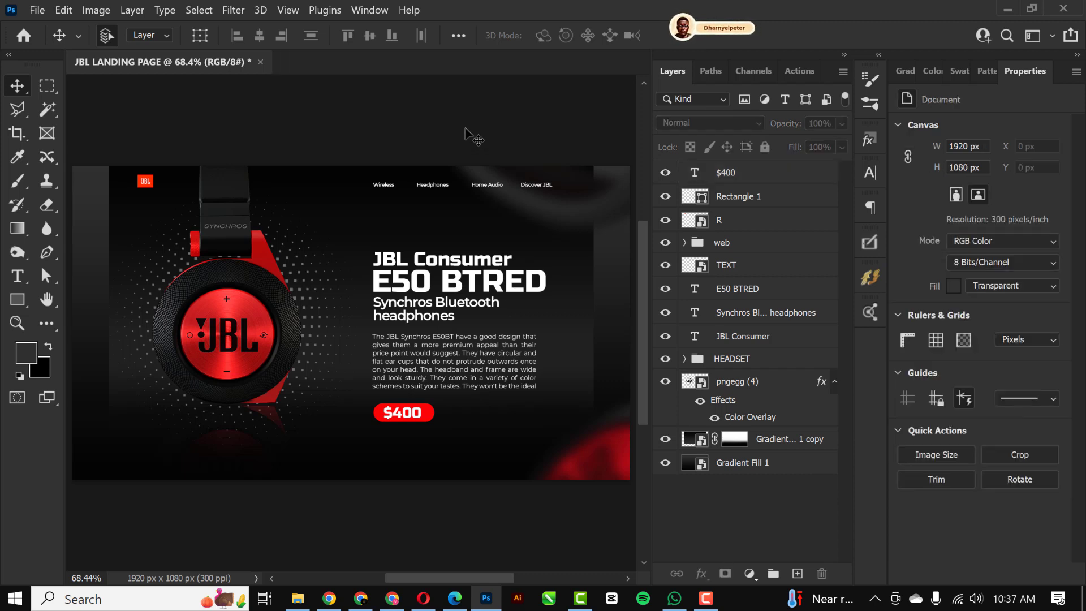